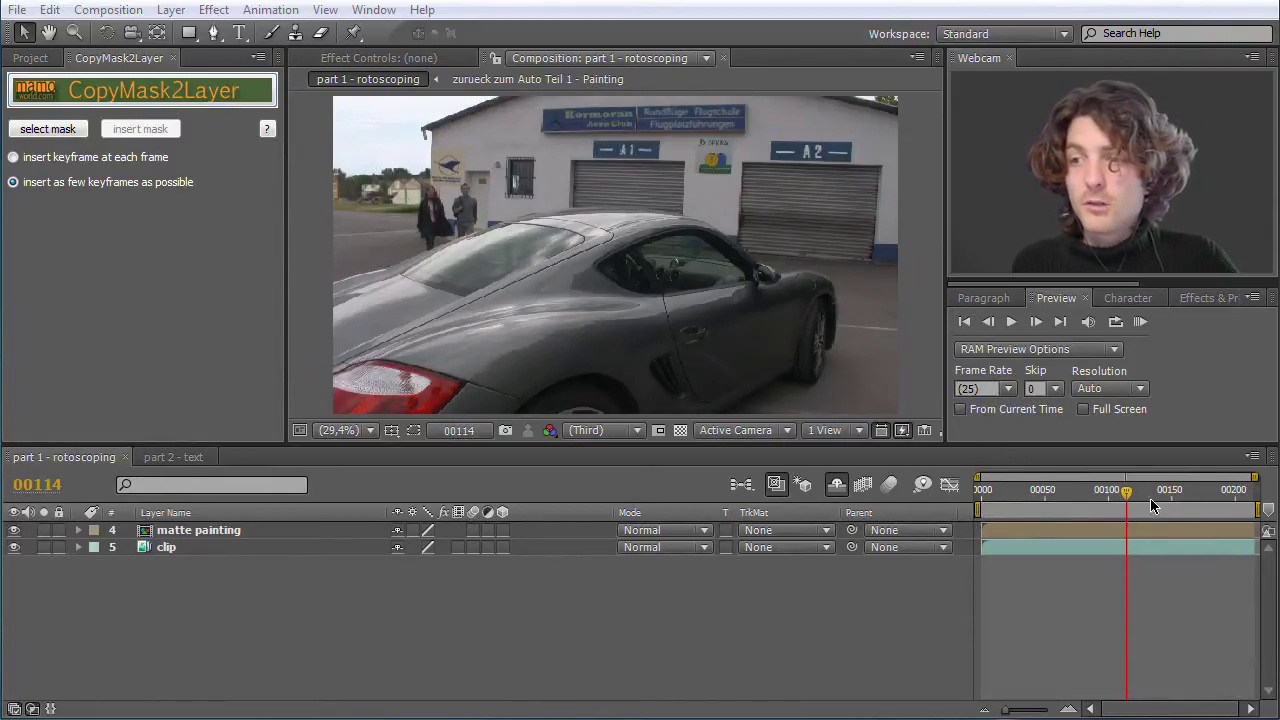
Scrub through the early frames and hide the matte painting to compare with the original clip
{"action": "left_click_drag", "start_coordinate": [1126, 495], "coordinate": [997, 494]}
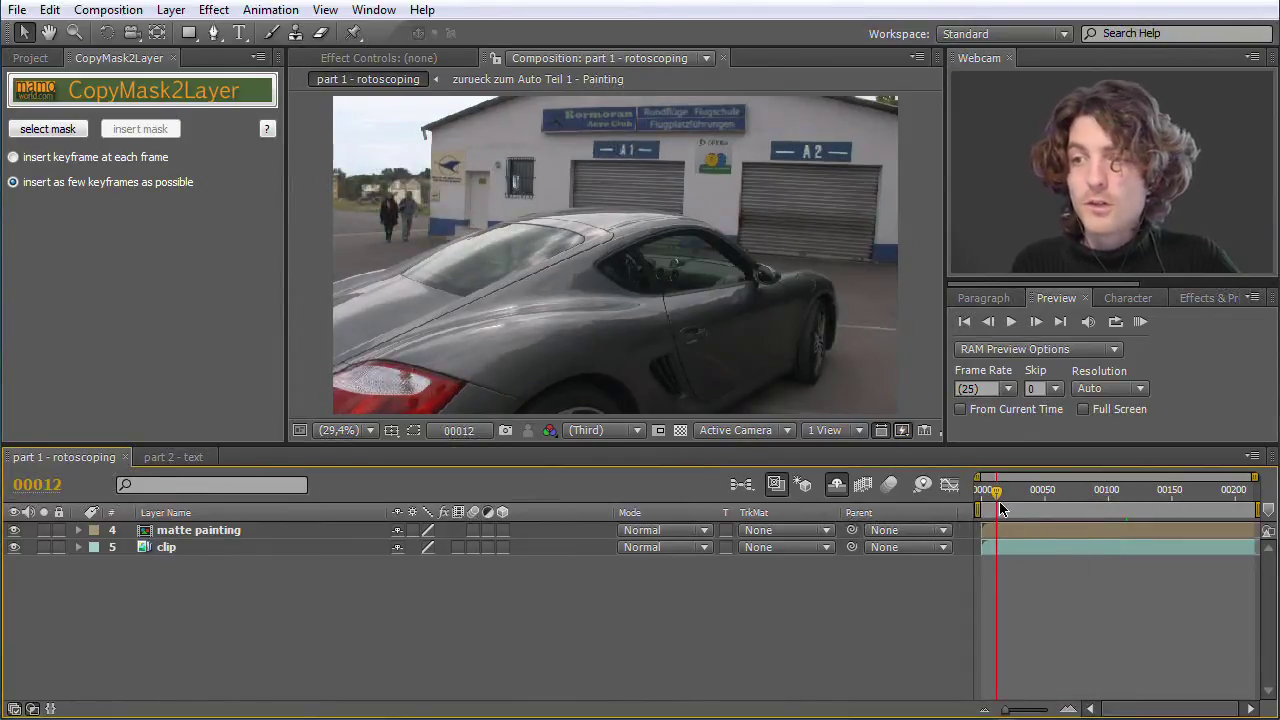
{"action": "left_click_drag", "start_coordinate": [1000, 492], "coordinate": [1138, 494]}
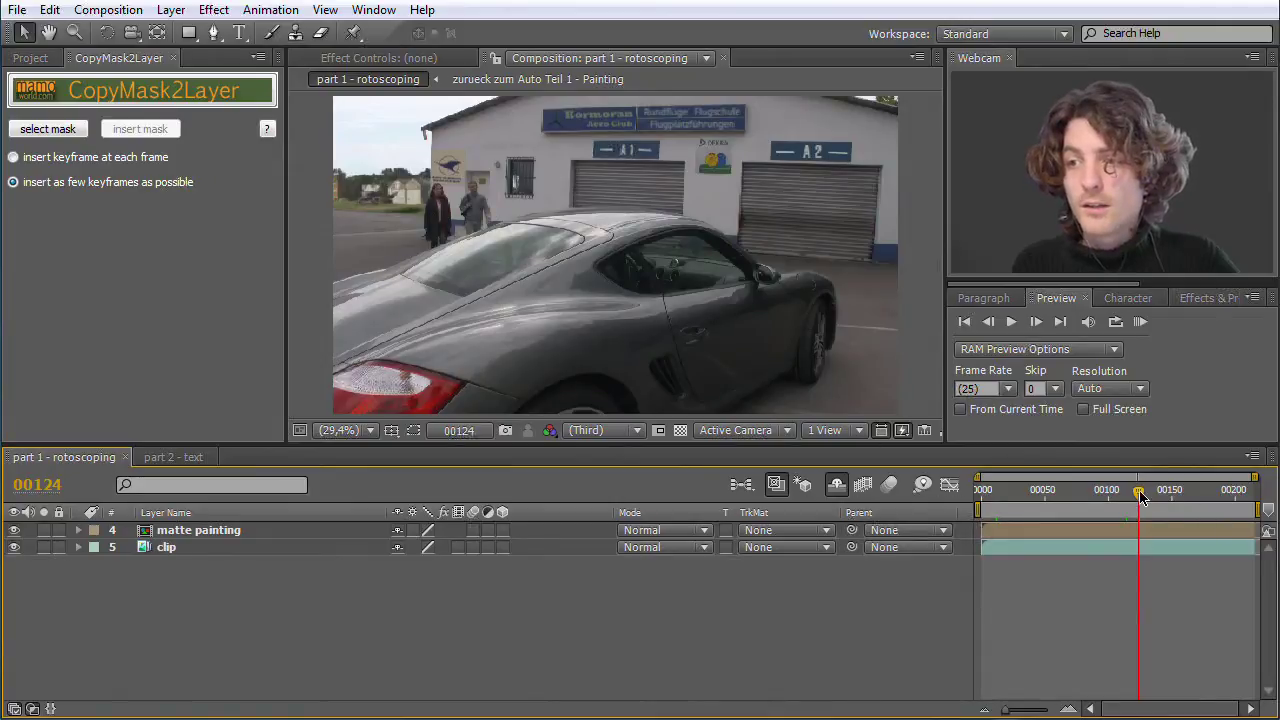
{"action": "left_click_drag", "start_coordinate": [1144, 497], "coordinate": [1232, 497]}
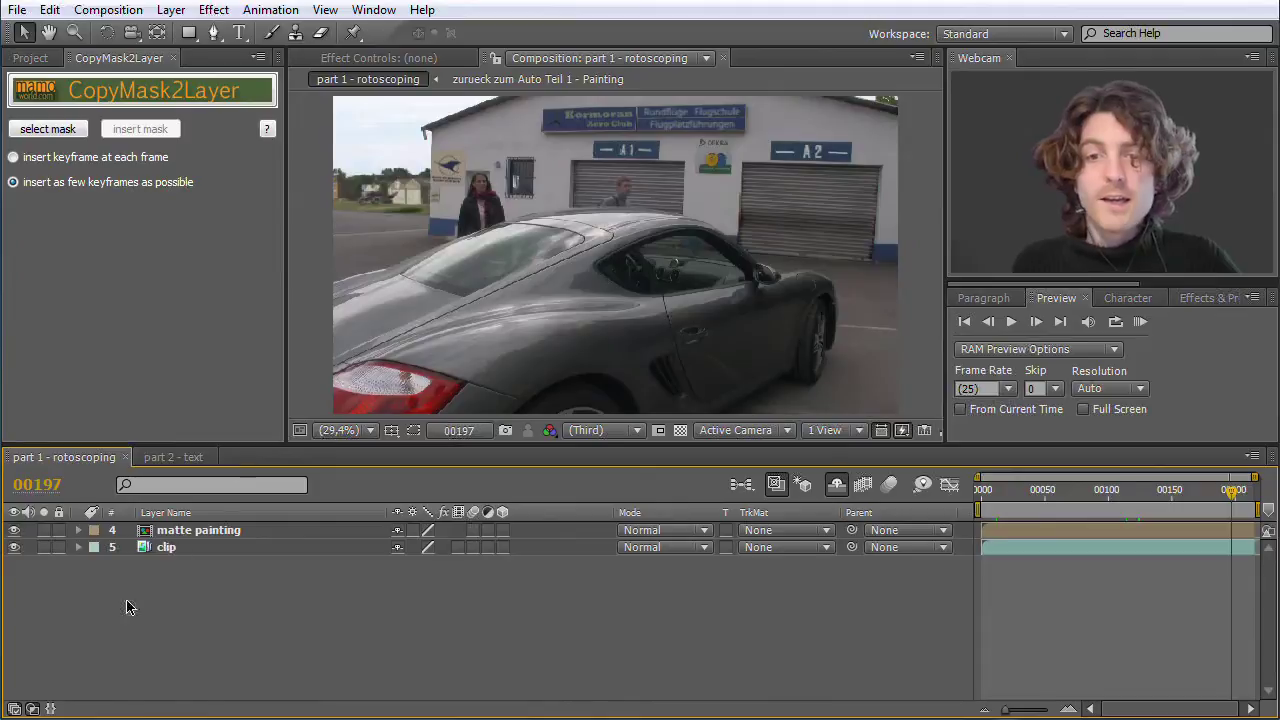
{"action": "left_click", "coordinate": [14, 530]}
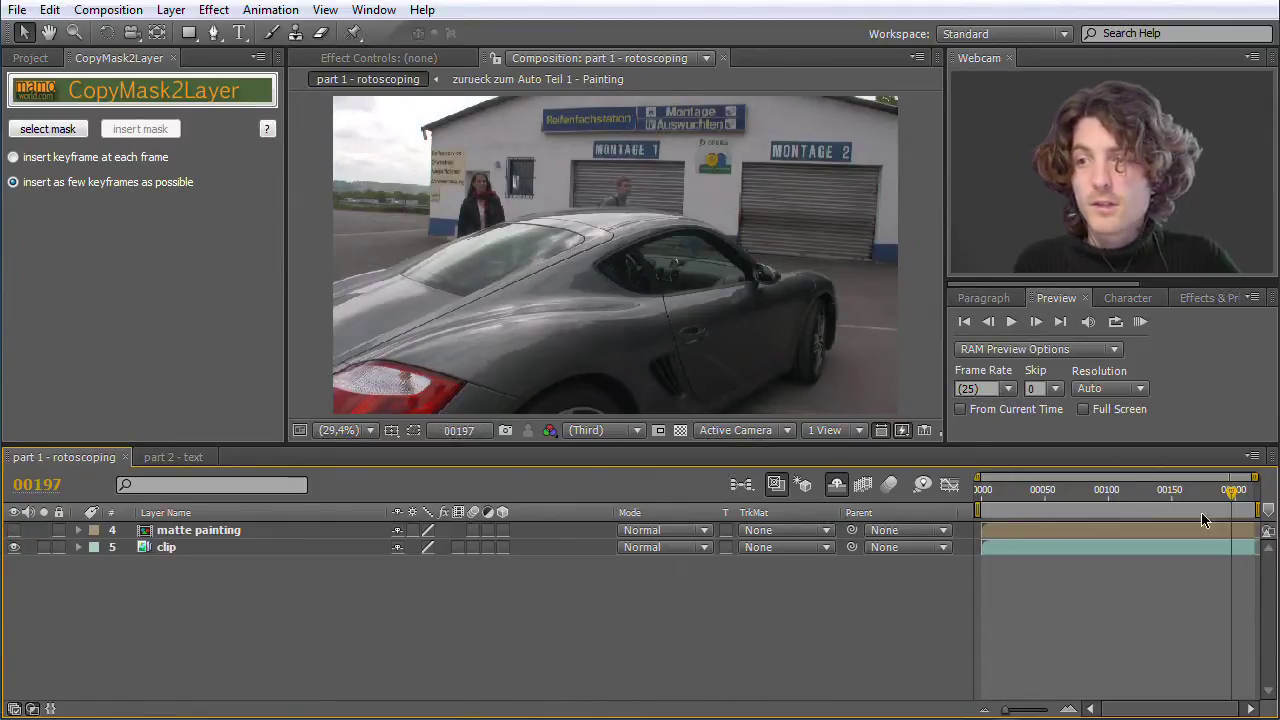
{"action": "left_click_drag", "start_coordinate": [1232, 497], "coordinate": [1180, 497]}
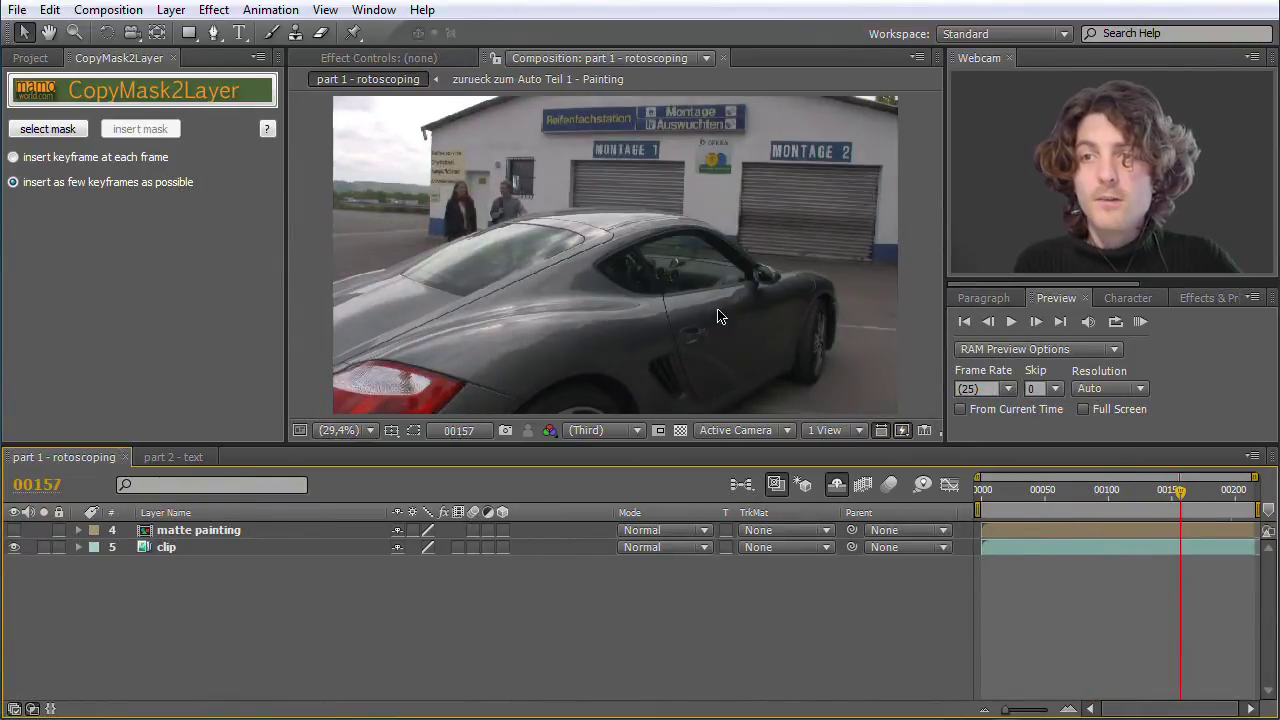
Show the matte painting layer again, view it solo, then return to the full composite
{"action": "left_click", "coordinate": [176, 533]}
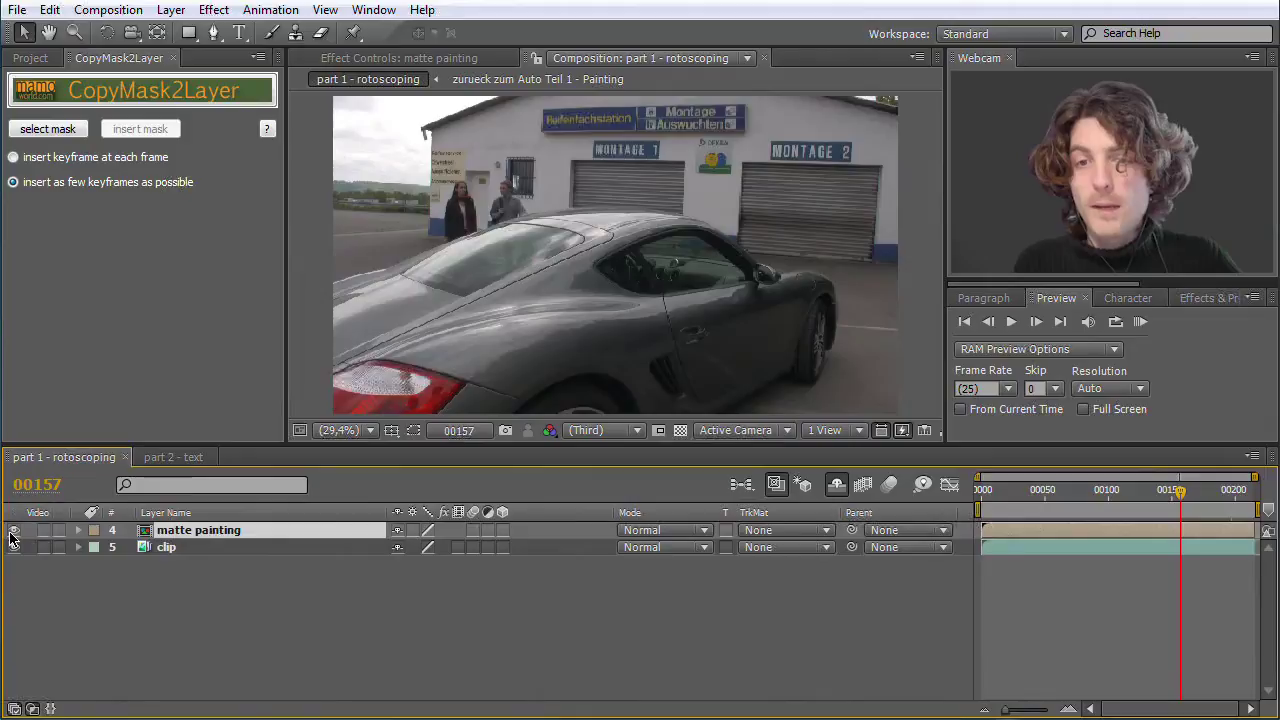
{"action": "left_click", "coordinate": [14, 531]}
{"action": "left_click", "coordinate": [43, 535]}
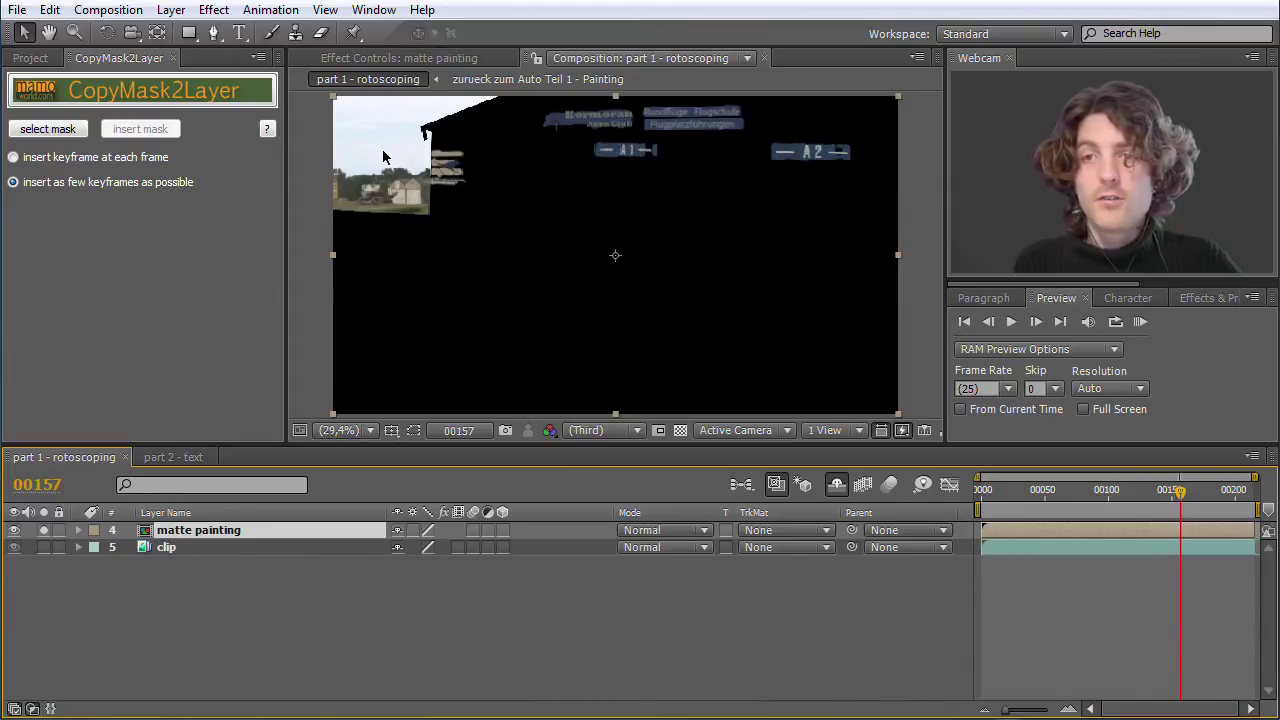
{"action": "left_click", "coordinate": [43, 531]}
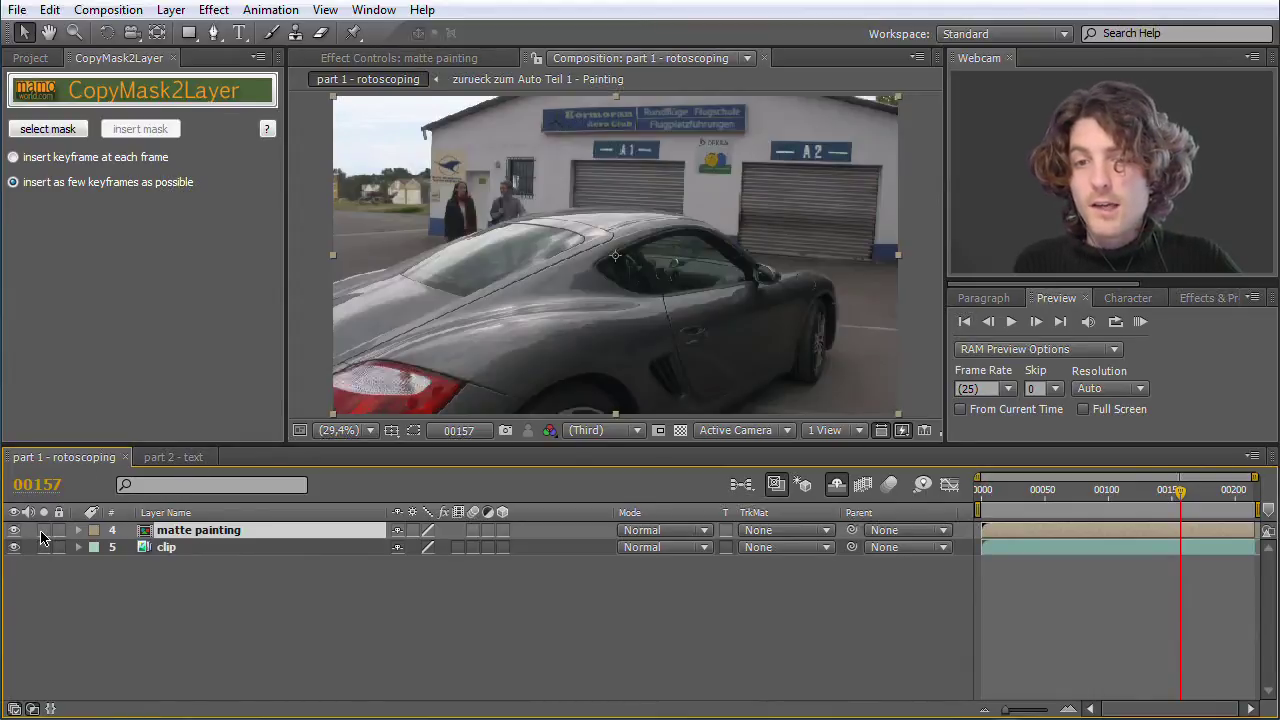
{"action": "left_click_drag", "start_coordinate": [1170, 495], "coordinate": [1088, 496]}
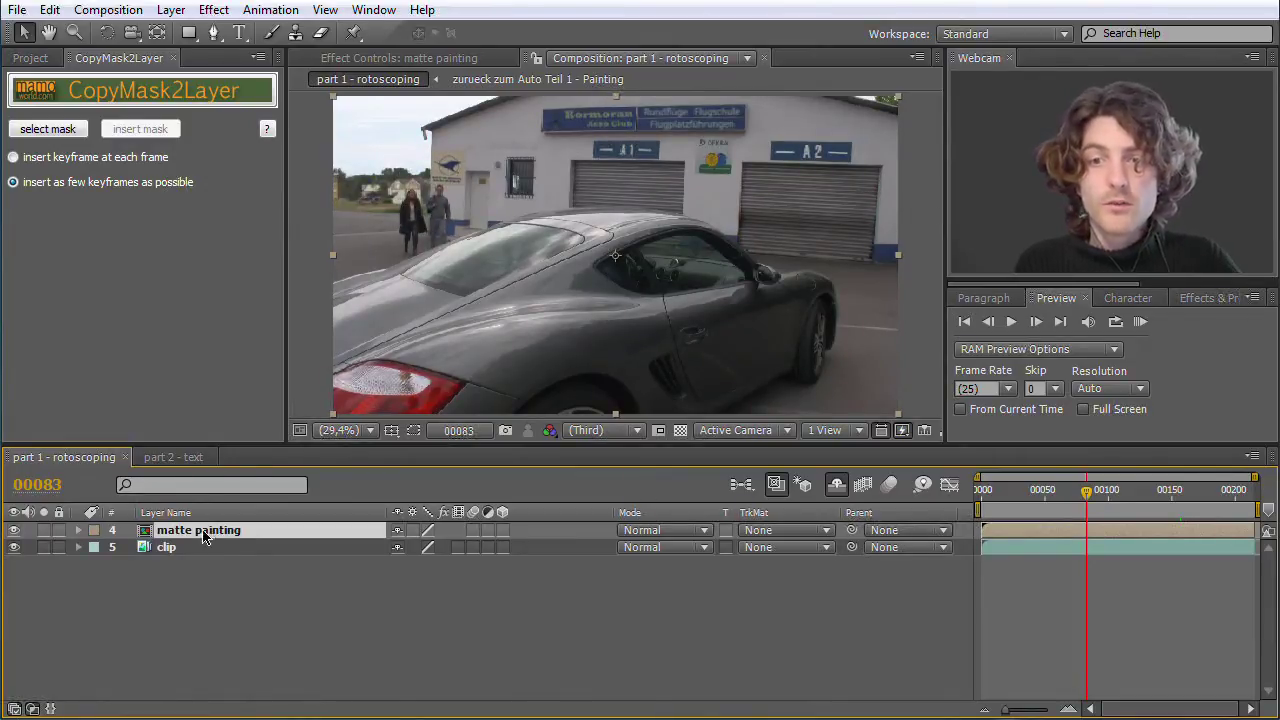
Reveal the matte painting's Niki and Mathias masks and show their outlines in the viewer
{"action": "key", "text": "m"}
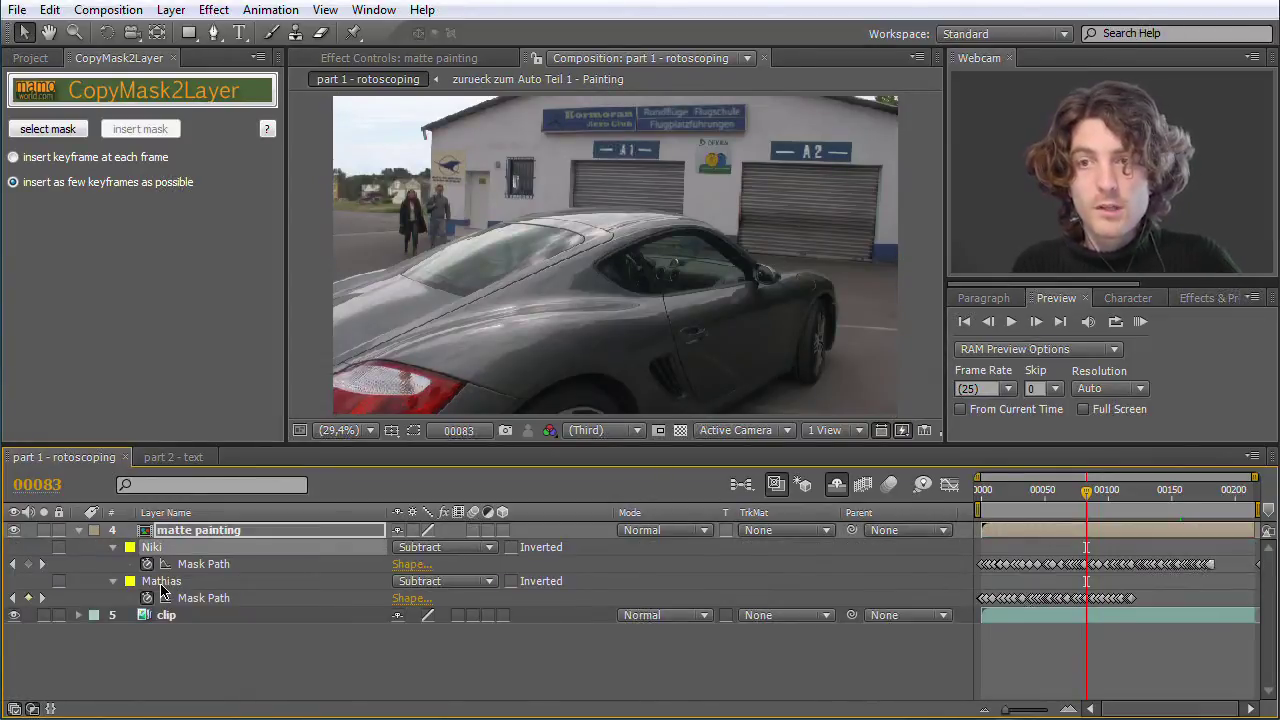
{"action": "left_click", "coordinate": [414, 431]}
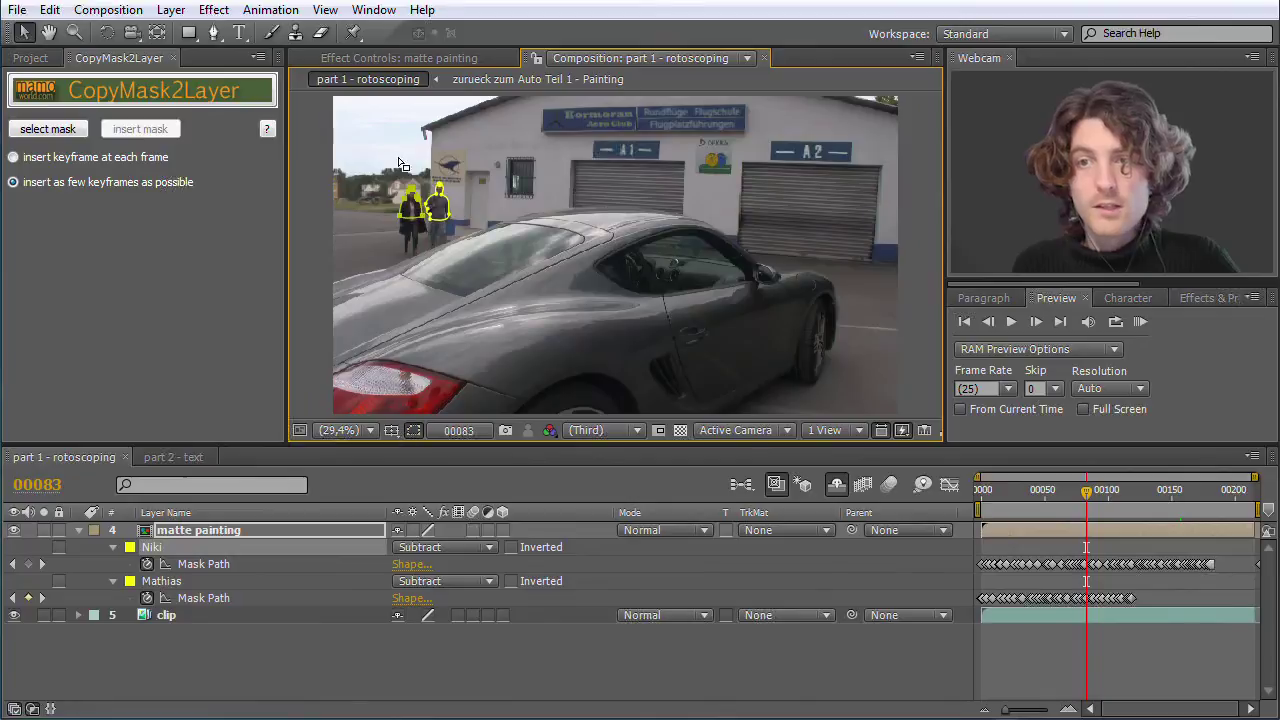
{"action": "left_click", "coordinate": [163, 581]}
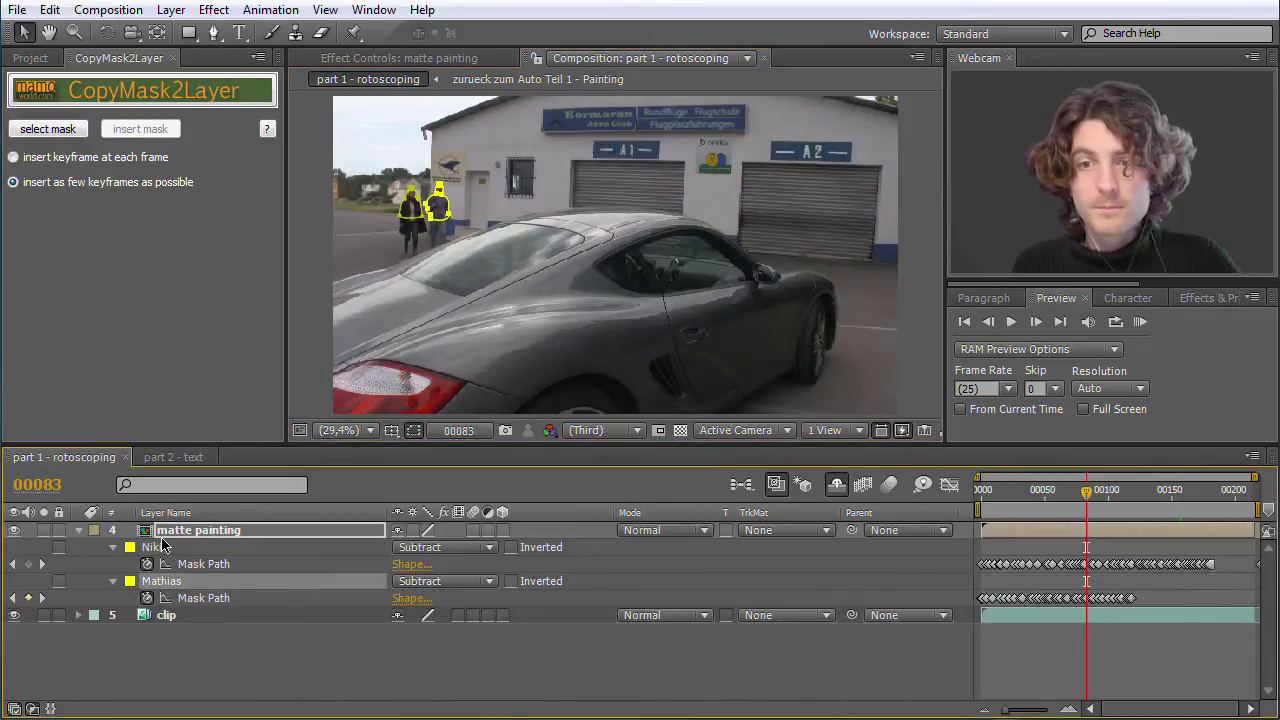
{"action": "left_click", "coordinate": [148, 551]}
{"action": "left_click", "coordinate": [157, 583]}
{"action": "left_click", "coordinate": [155, 550]}
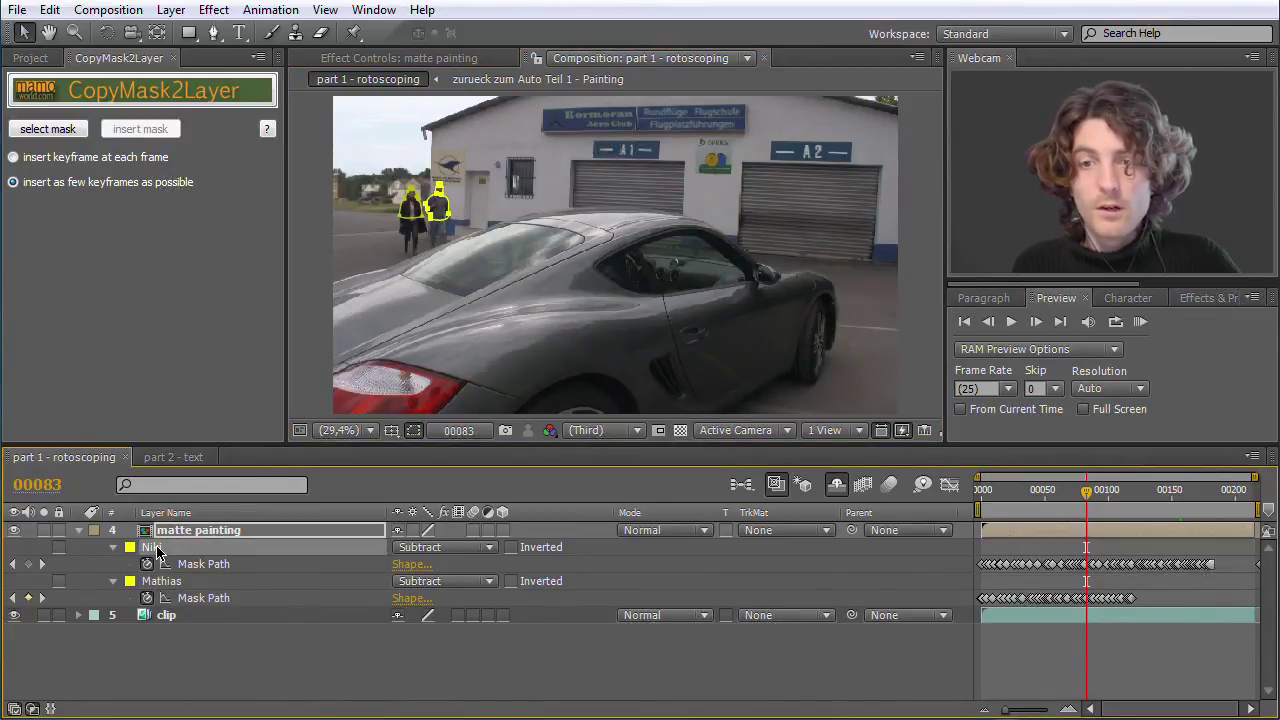
{"action": "left_click", "coordinate": [187, 532]}
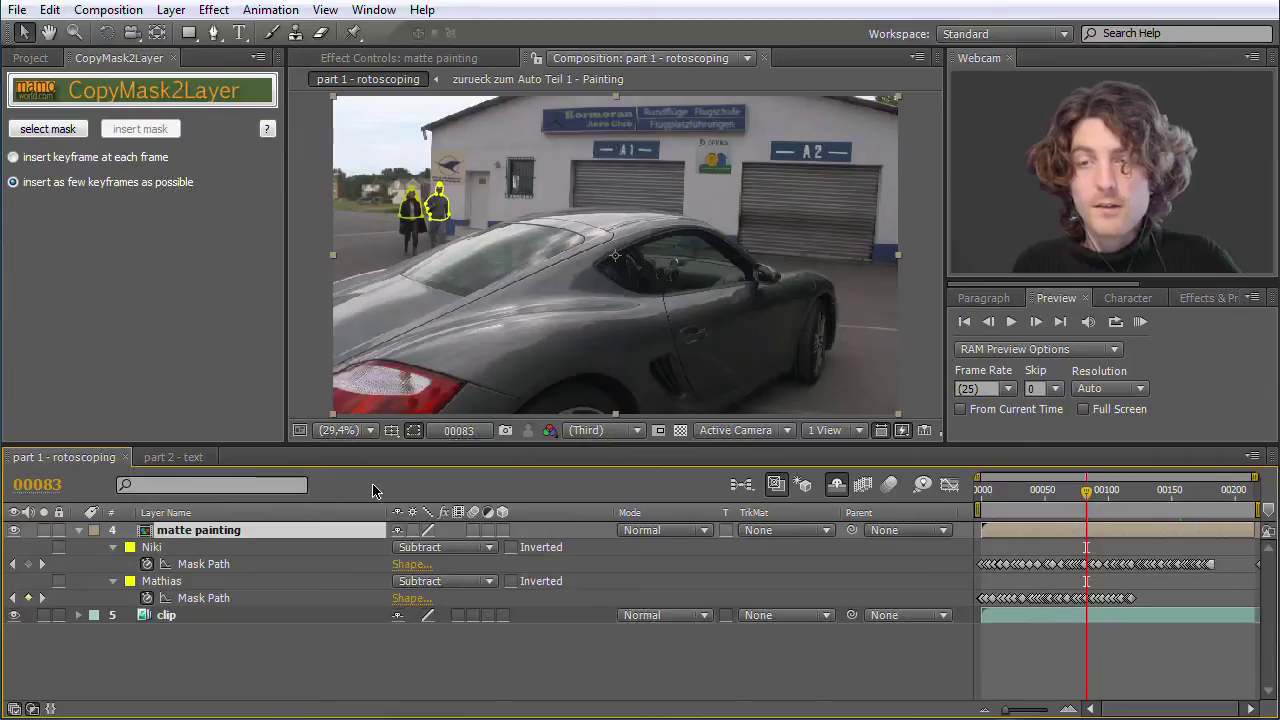
Set the Niki and Mathias mask modes to None
{"action": "left_click", "coordinate": [406, 548]}
{"action": "left_click", "coordinate": [432, 501]}
{"action": "left_click", "coordinate": [440, 582]}
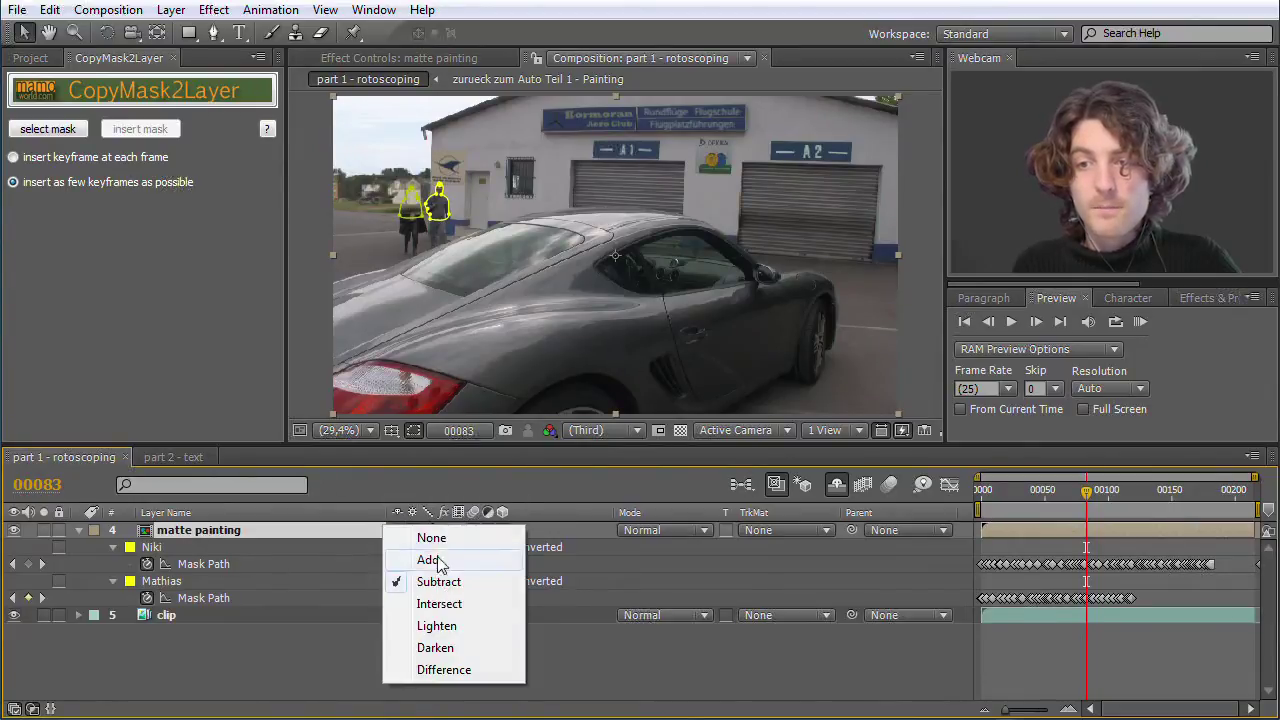
{"action": "left_click", "coordinate": [430, 535]}
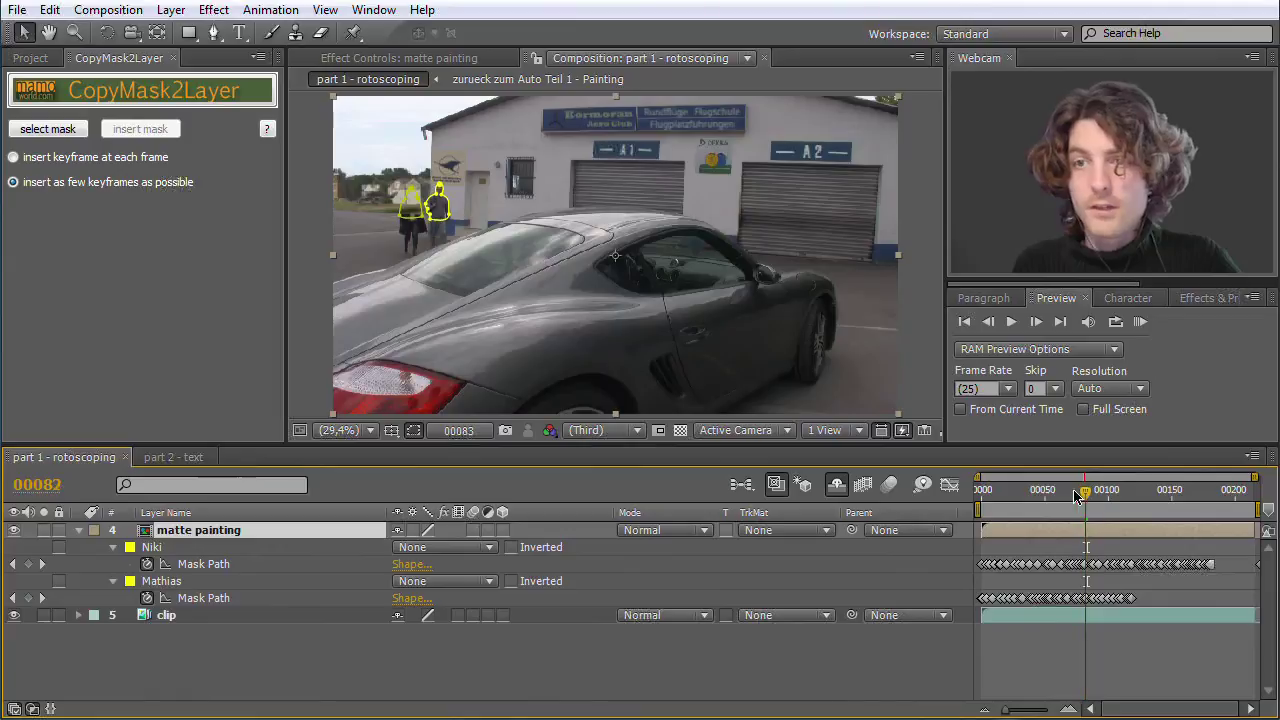
Go to frame 51 and zoom the viewer to 100% over the two people
{"action": "left_click_drag", "start_coordinate": [1087, 490], "coordinate": [1046, 490]}
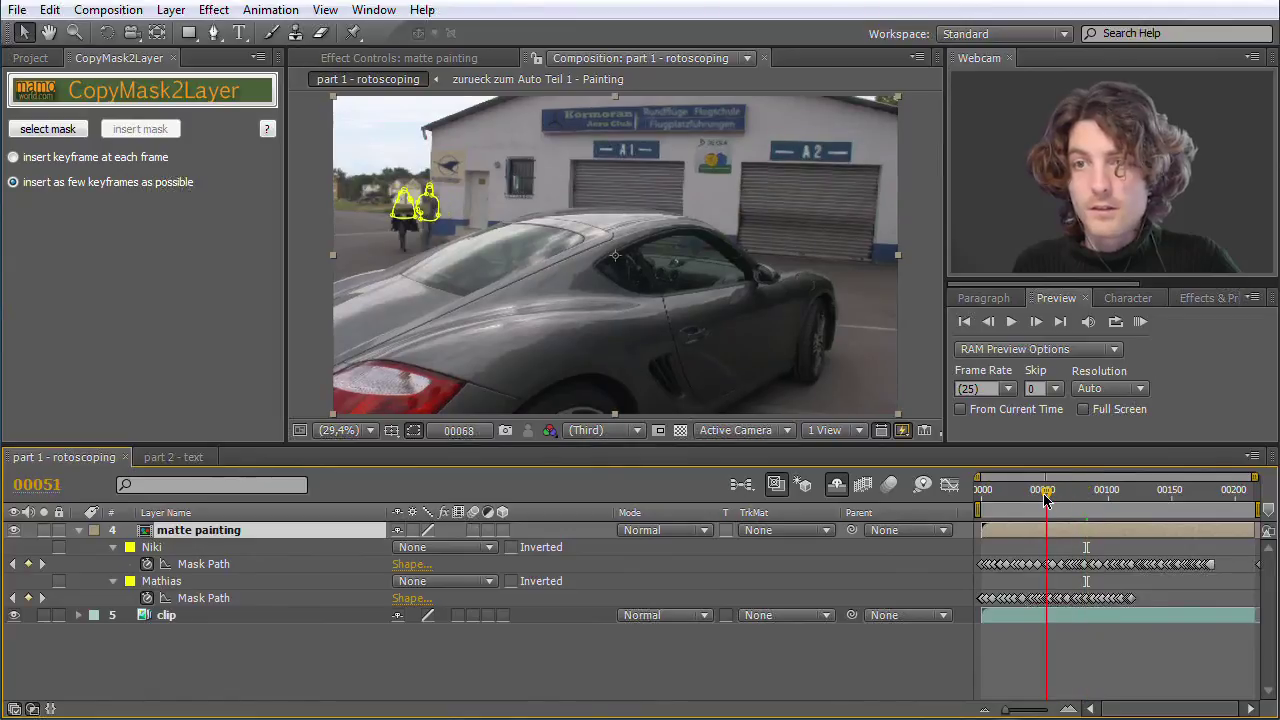
{"action": "left_click", "coordinate": [418, 430]}
{"action": "key", "text": "slash"}
{"action": "key", "text": "h"}
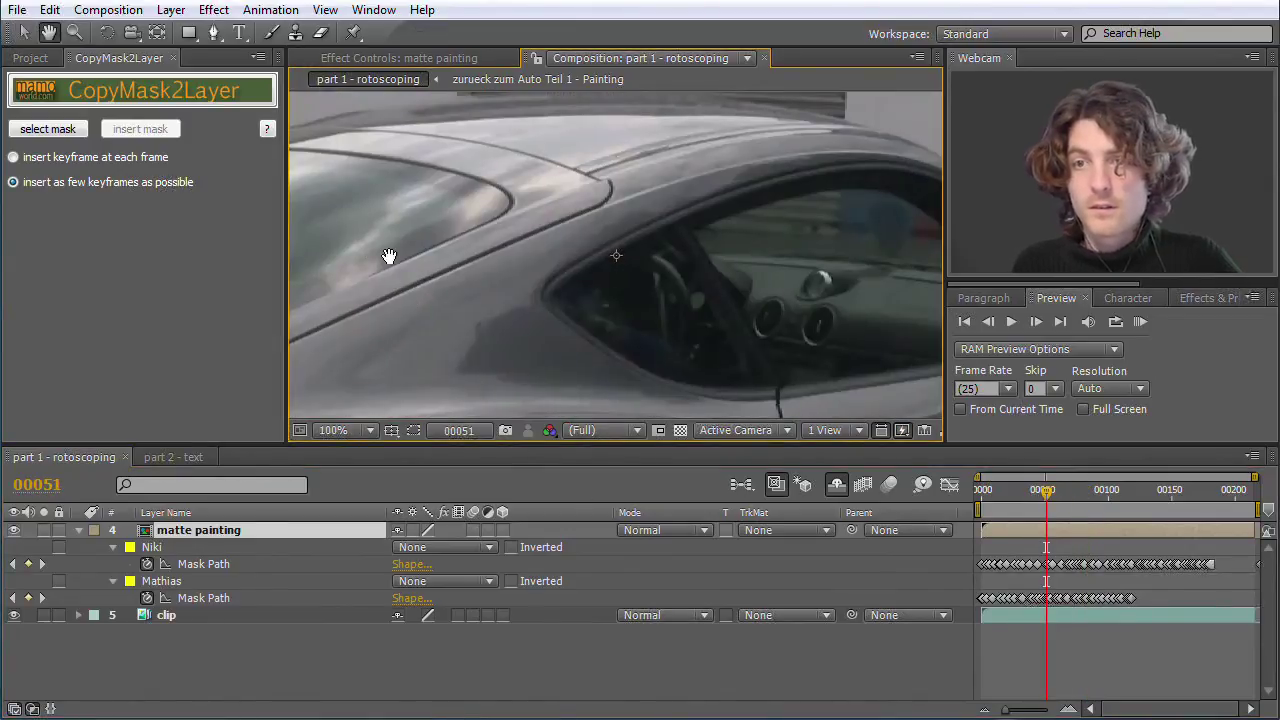
{"action": "left_click_drag", "start_coordinate": [309, 246], "coordinate": [891, 372]}
{"action": "key", "text": "v"}
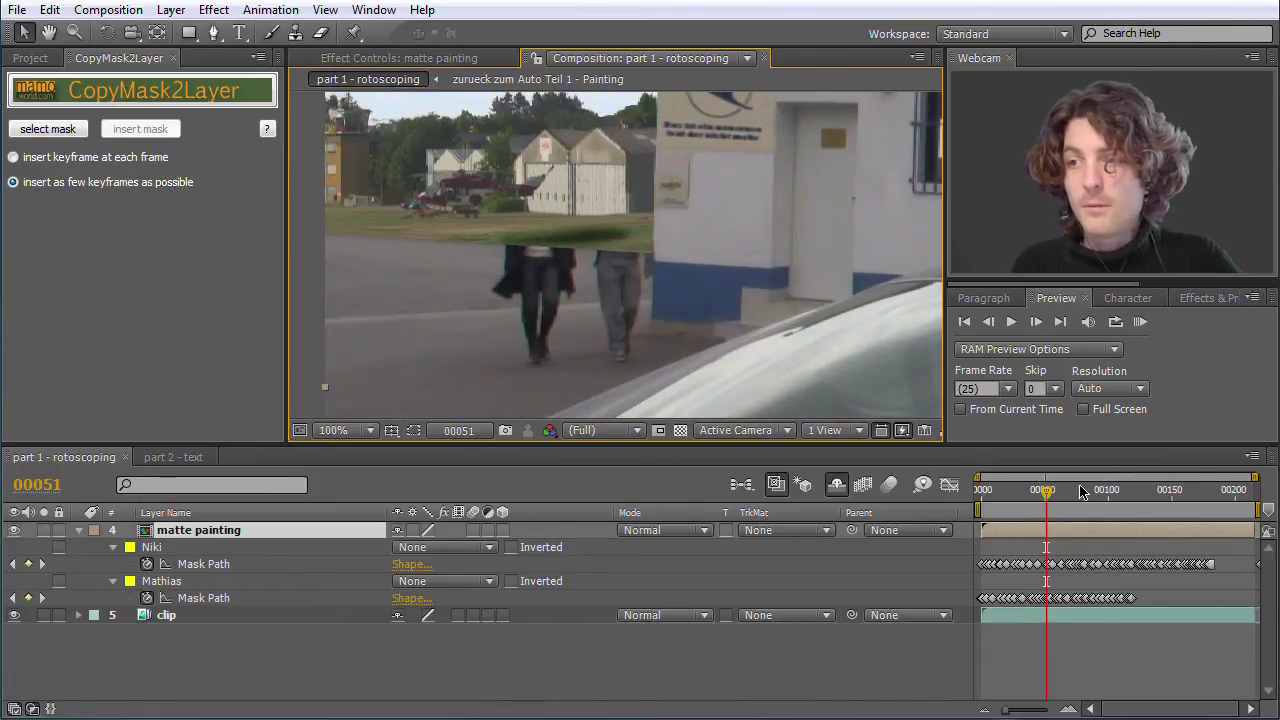
{"action": "mouse_move", "coordinate": [1046, 490]}
{"action": "left_mouse_down"}
{"action": "mouse_move", "coordinate": [1134, 495]}
{"action": "mouse_move", "coordinate": [1070, 495]}
{"action": "left_mouse_up"}
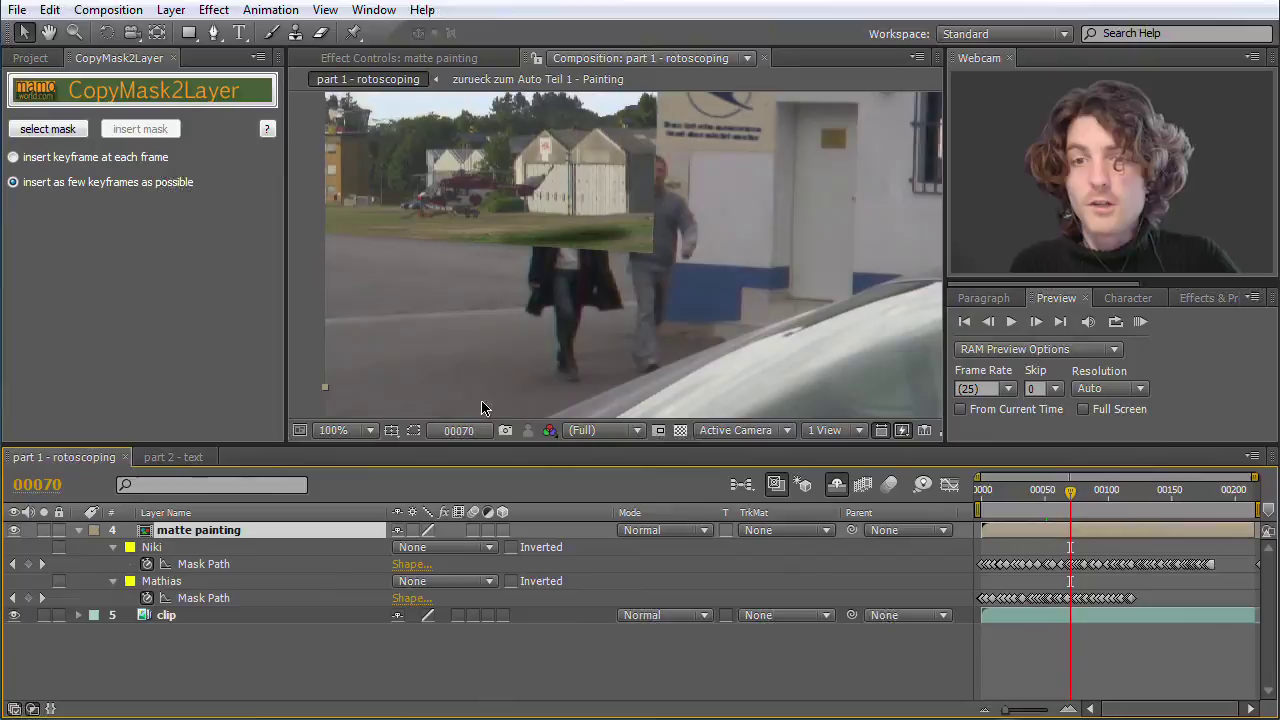
Set the Niki and Mathias mask modes back to Subtract
{"action": "left_click", "coordinate": [480, 555]}
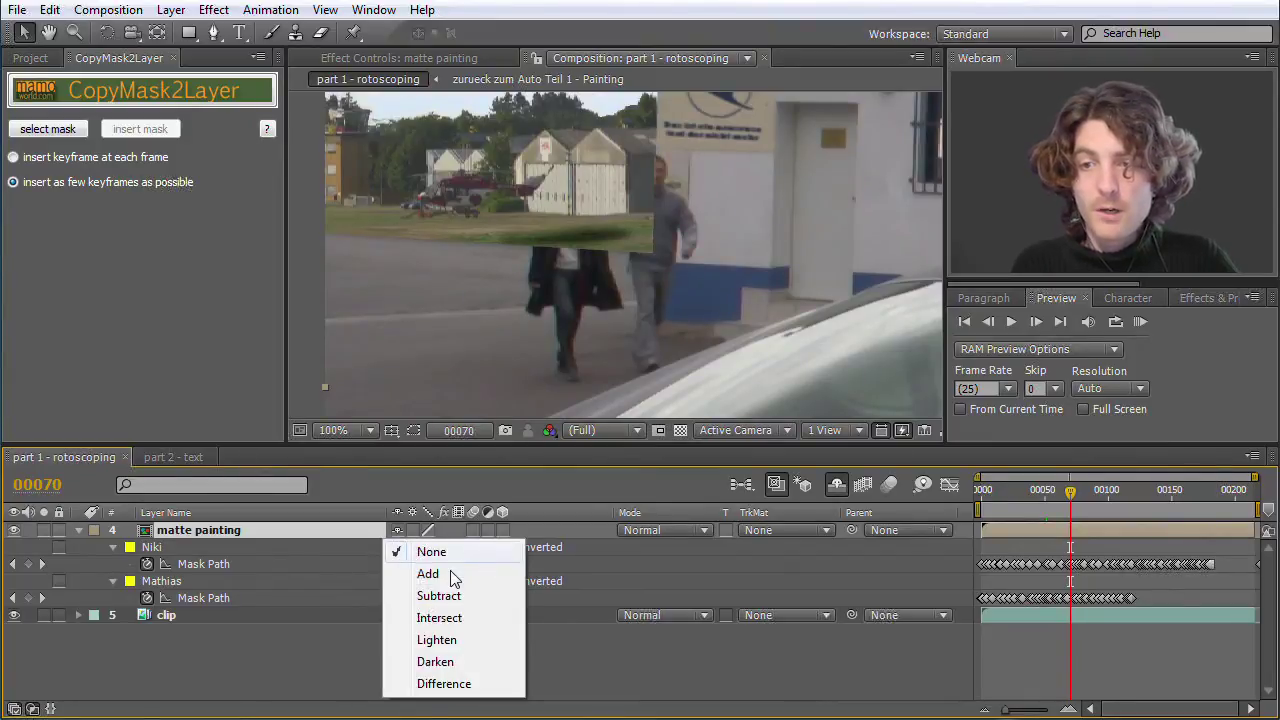
{"action": "left_click", "coordinate": [445, 594]}
{"action": "left_click", "coordinate": [487, 589]}
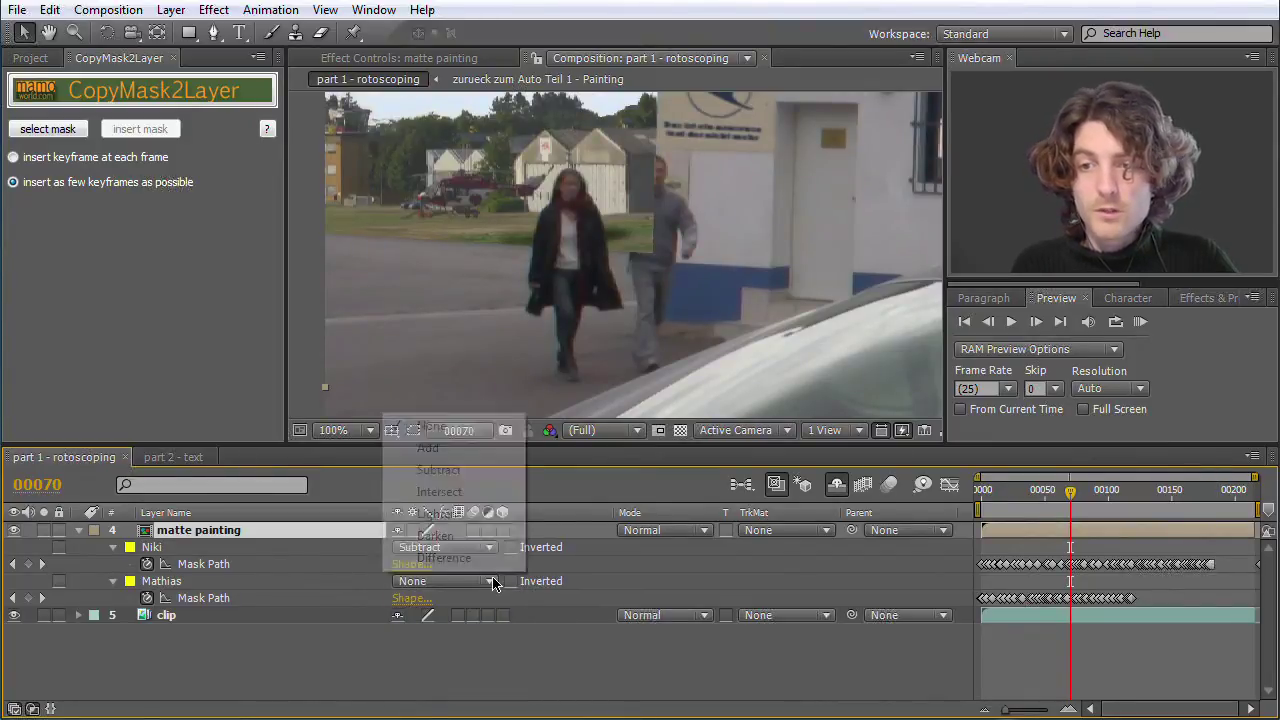
{"action": "left_click", "coordinate": [461, 466]}
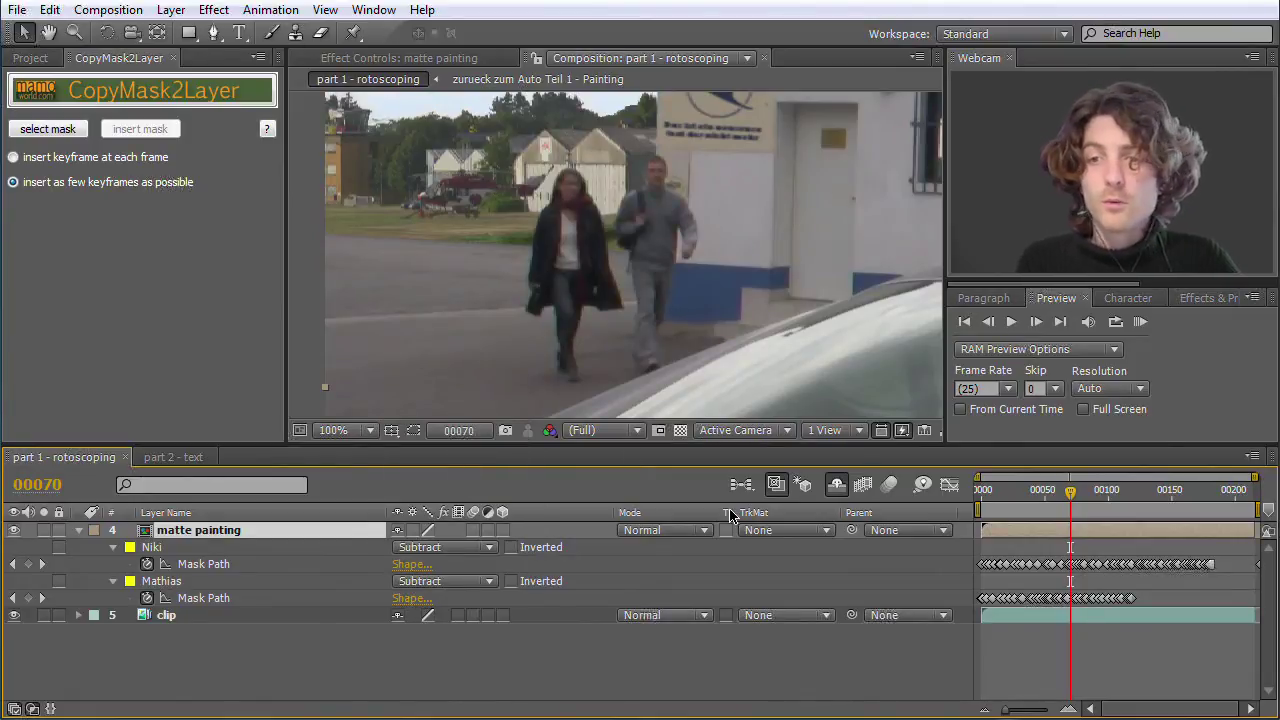
Move to frame 59 and show the mask outlines tracing the two pedestrians
{"action": "left_click_drag", "start_coordinate": [1070, 500], "coordinate": [1028, 500]}
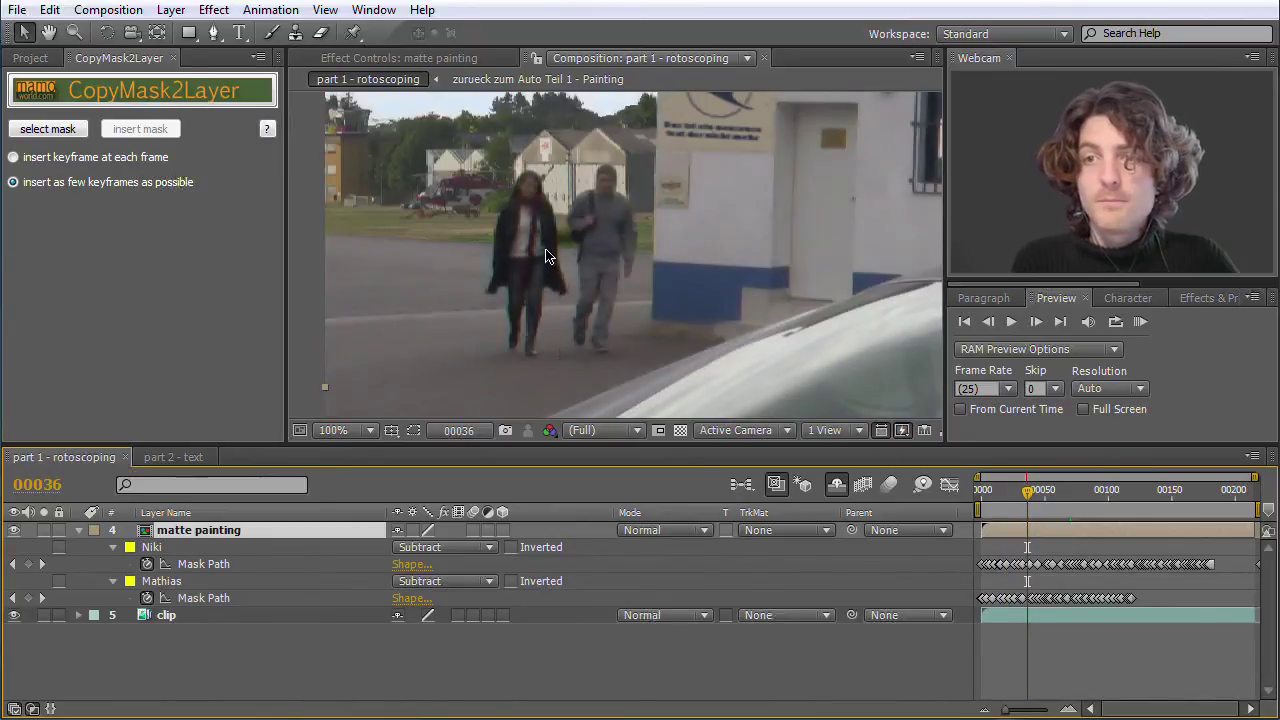
{"action": "scroll", "coordinate": [550, 293], "scroll_direction": "down", "scroll_amount": 2}
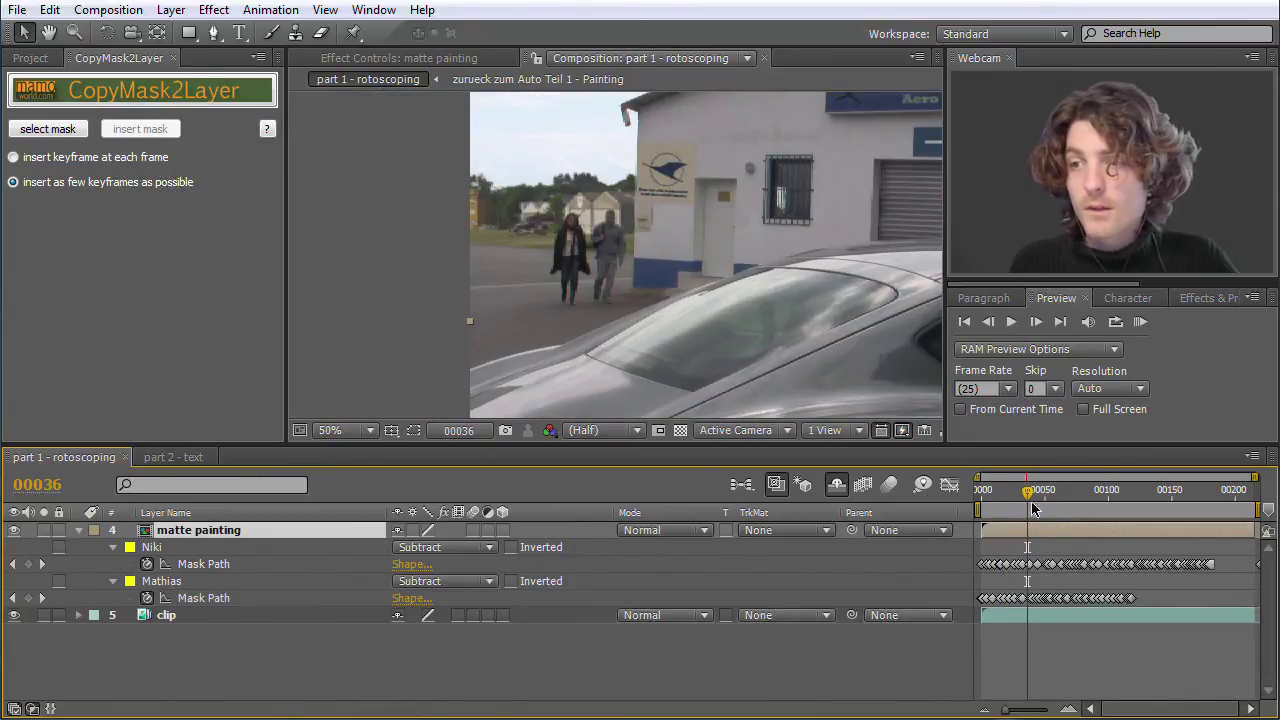
{"action": "left_click_drag", "start_coordinate": [1027, 500], "coordinate": [1057, 494]}
{"action": "left_click", "coordinate": [415, 430]}
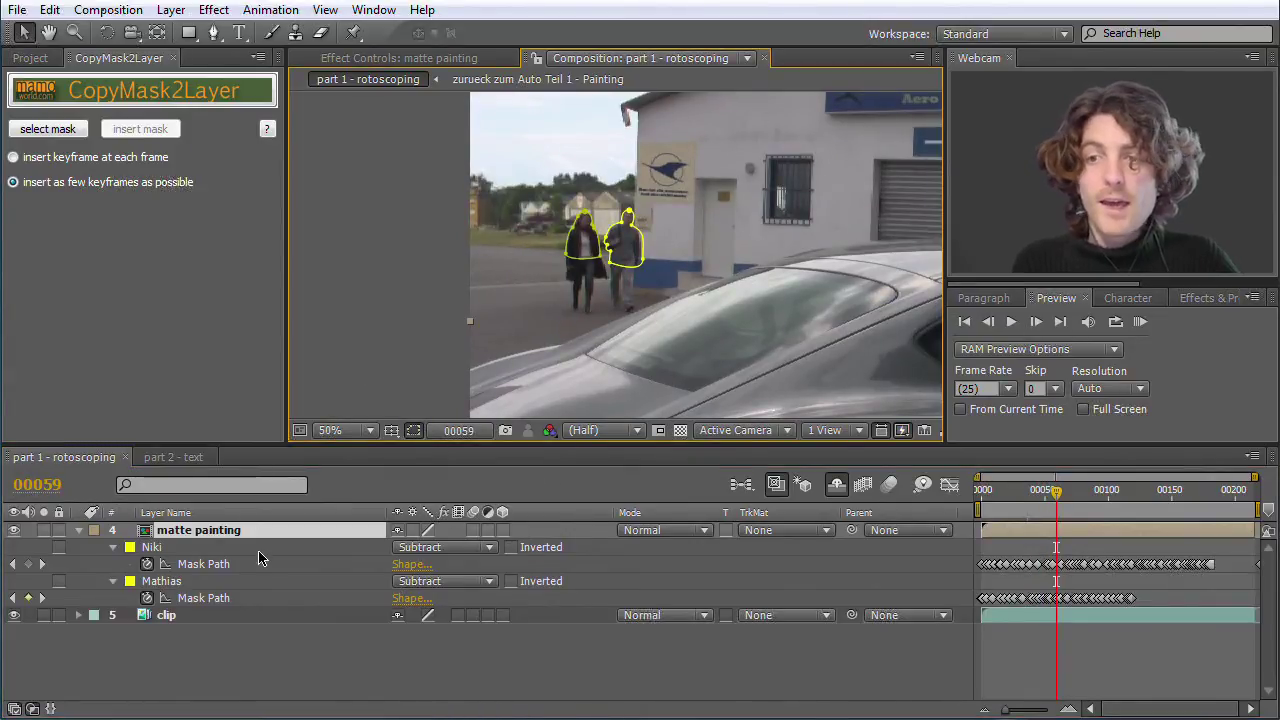
{"action": "left_click", "coordinate": [192, 537]}
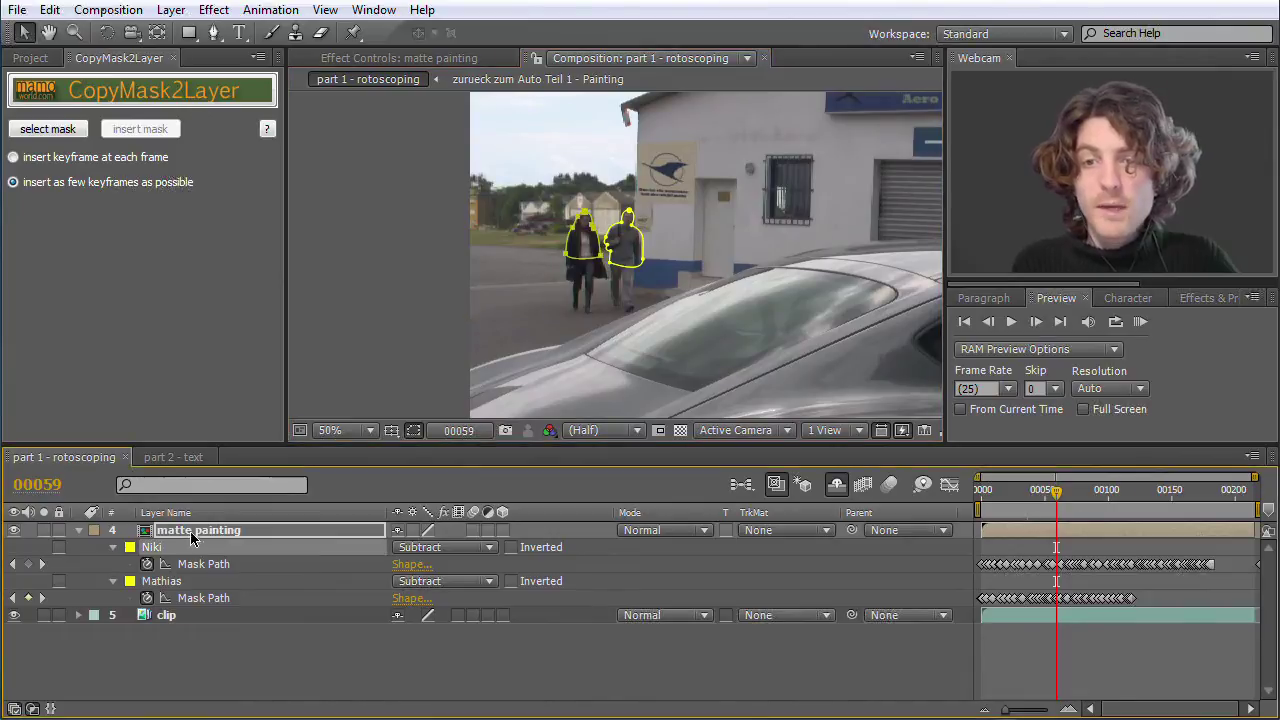
{"action": "left_click", "coordinate": [192, 532]}
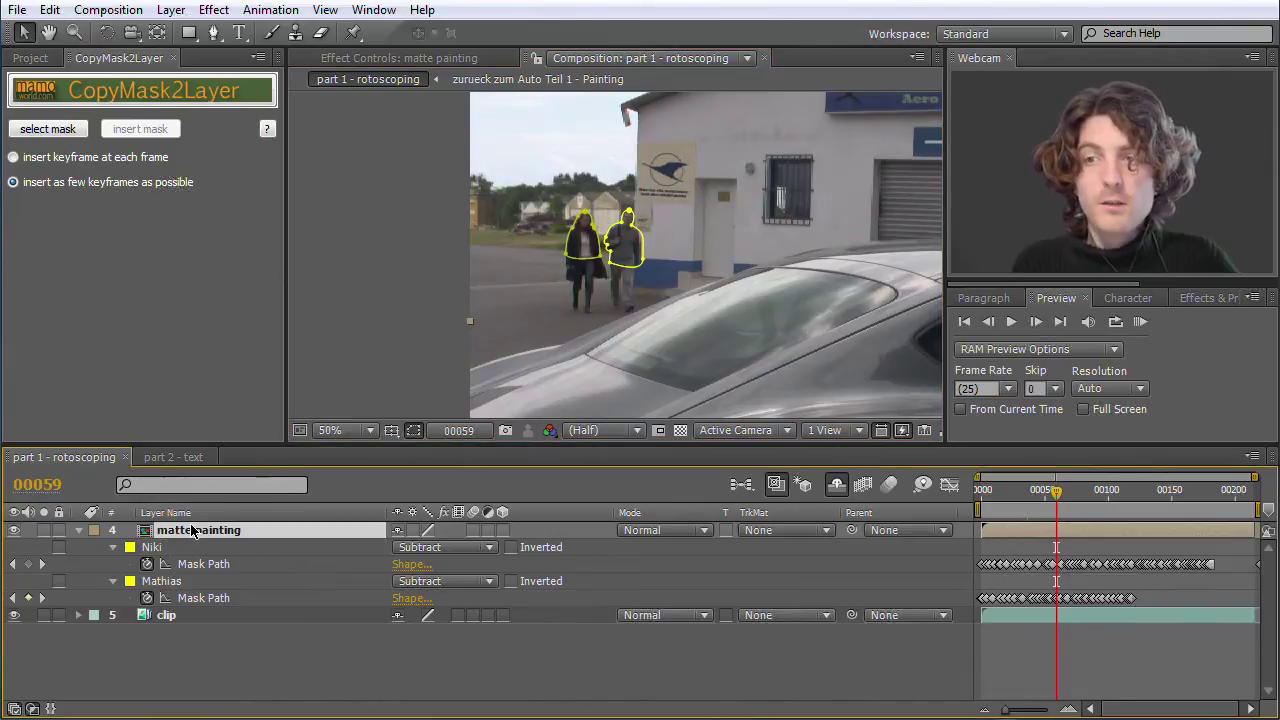
Turn on both Fire_05.mov layers and Smoke_01.mov, then preview the shot from near the start
{"action": "left_click", "coordinate": [836, 486]}
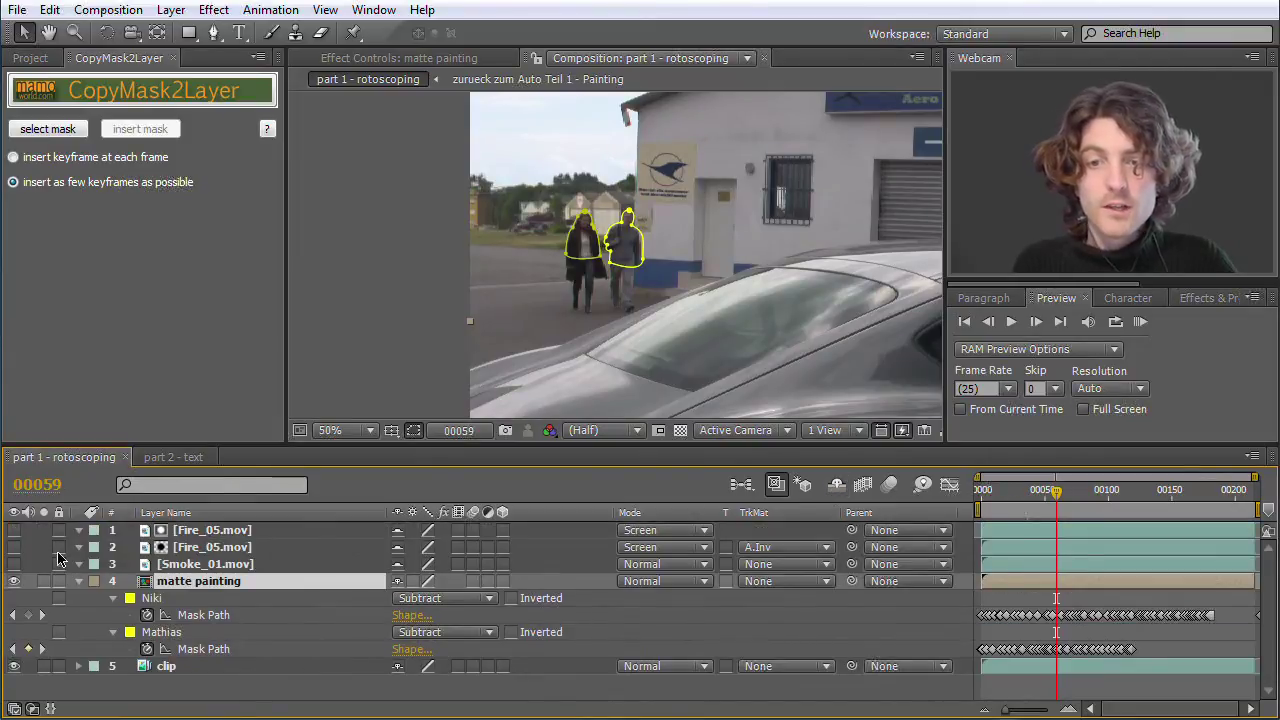
{"action": "left_click", "coordinate": [14, 530]}
{"action": "left_click", "coordinate": [14, 565]}
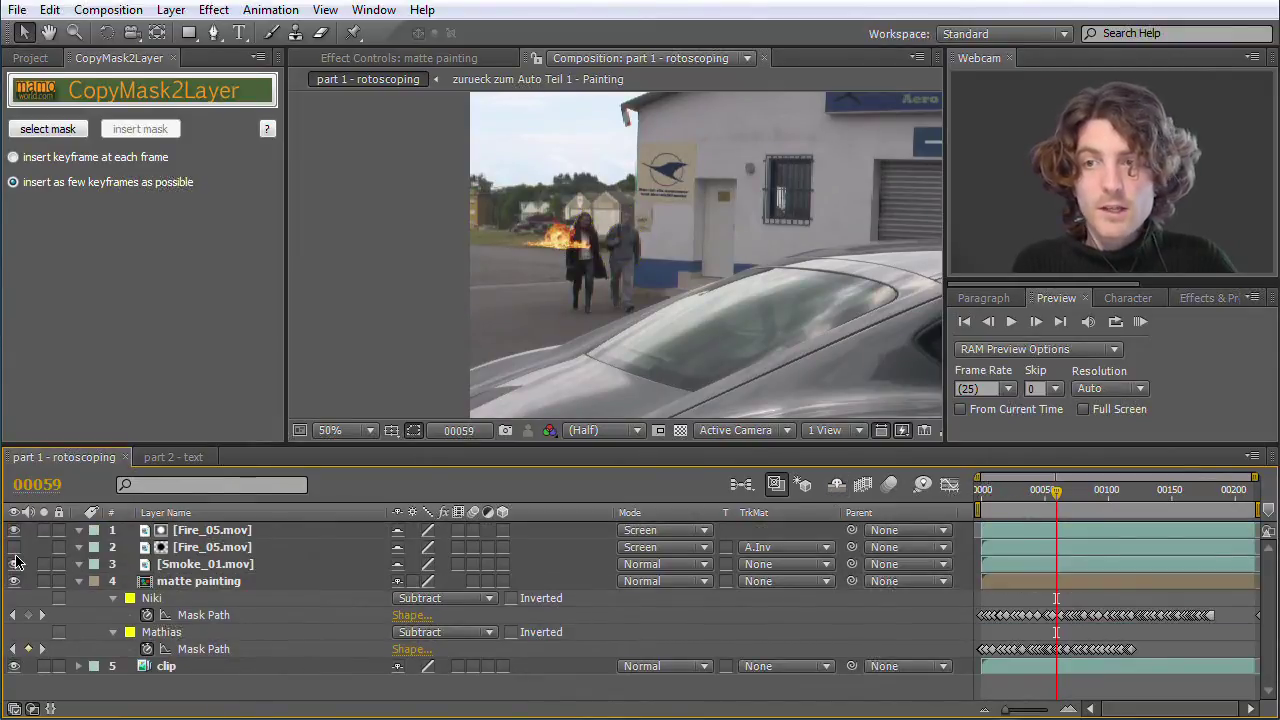
{"action": "left_click", "coordinate": [14, 547]}
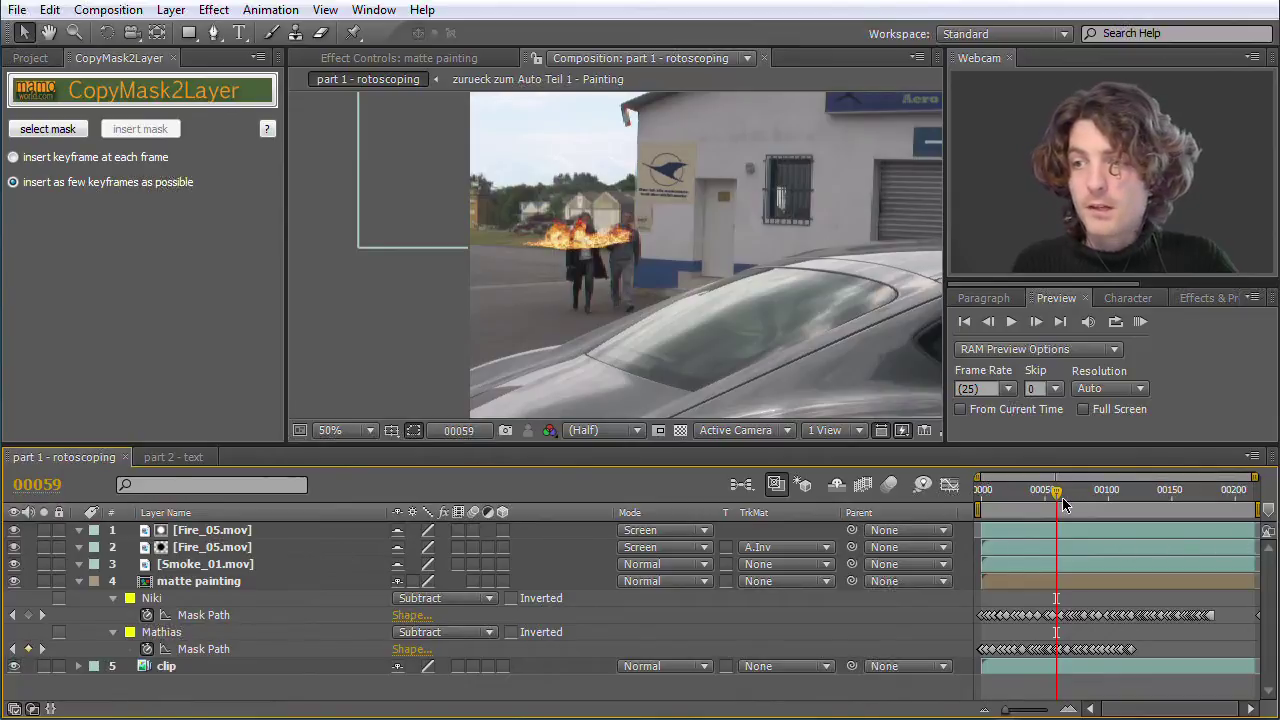
{"action": "left_click_drag", "start_coordinate": [1063, 505], "coordinate": [995, 508]}
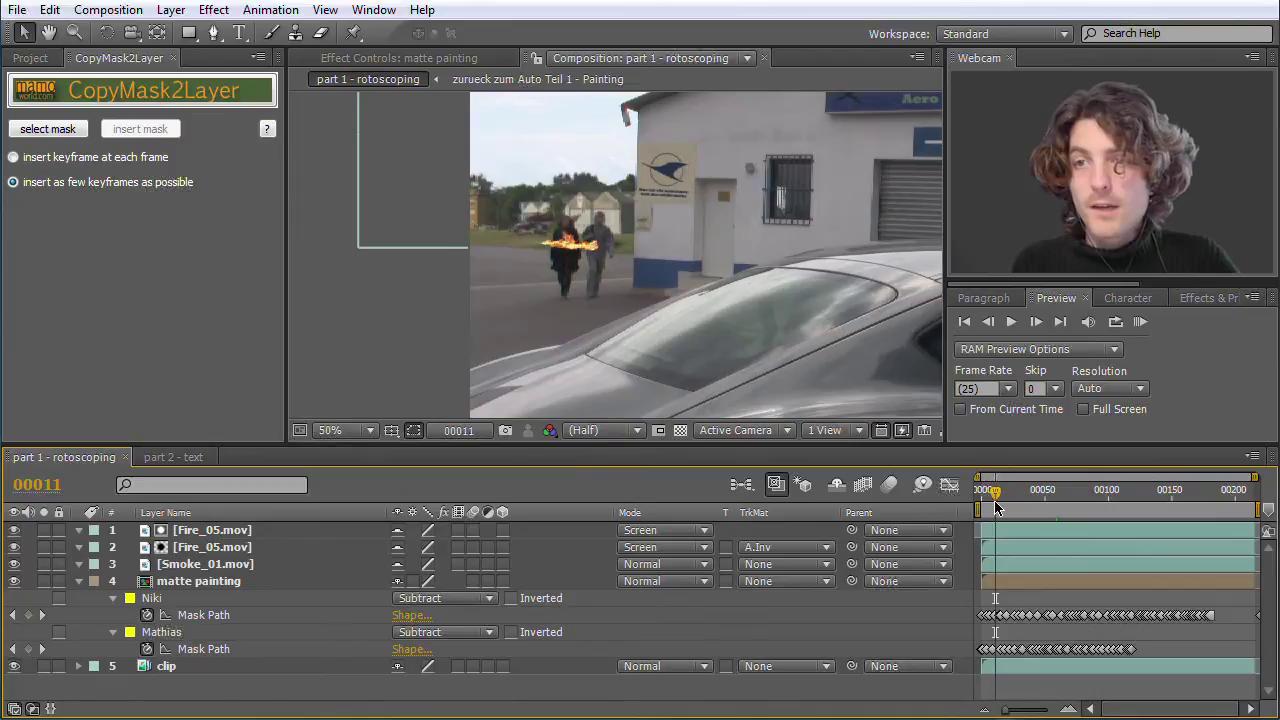
{"action": "key", "text": "space"}
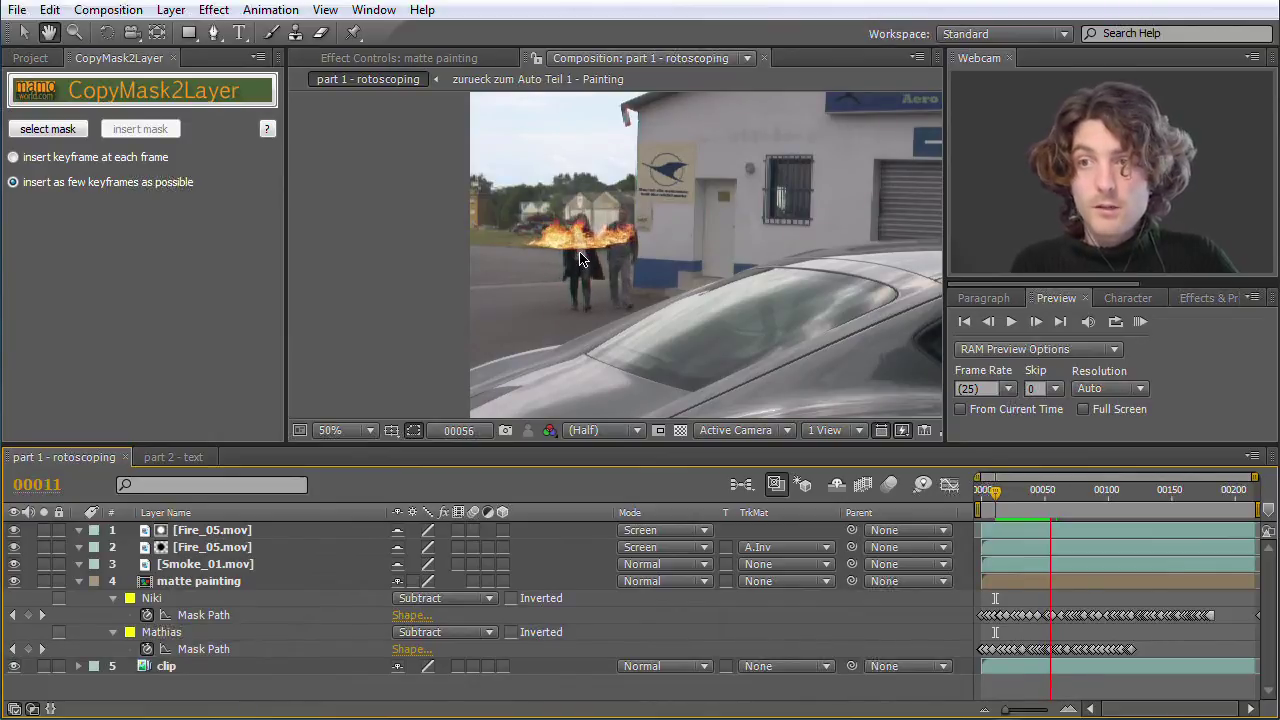
{"action": "key", "text": "space"}
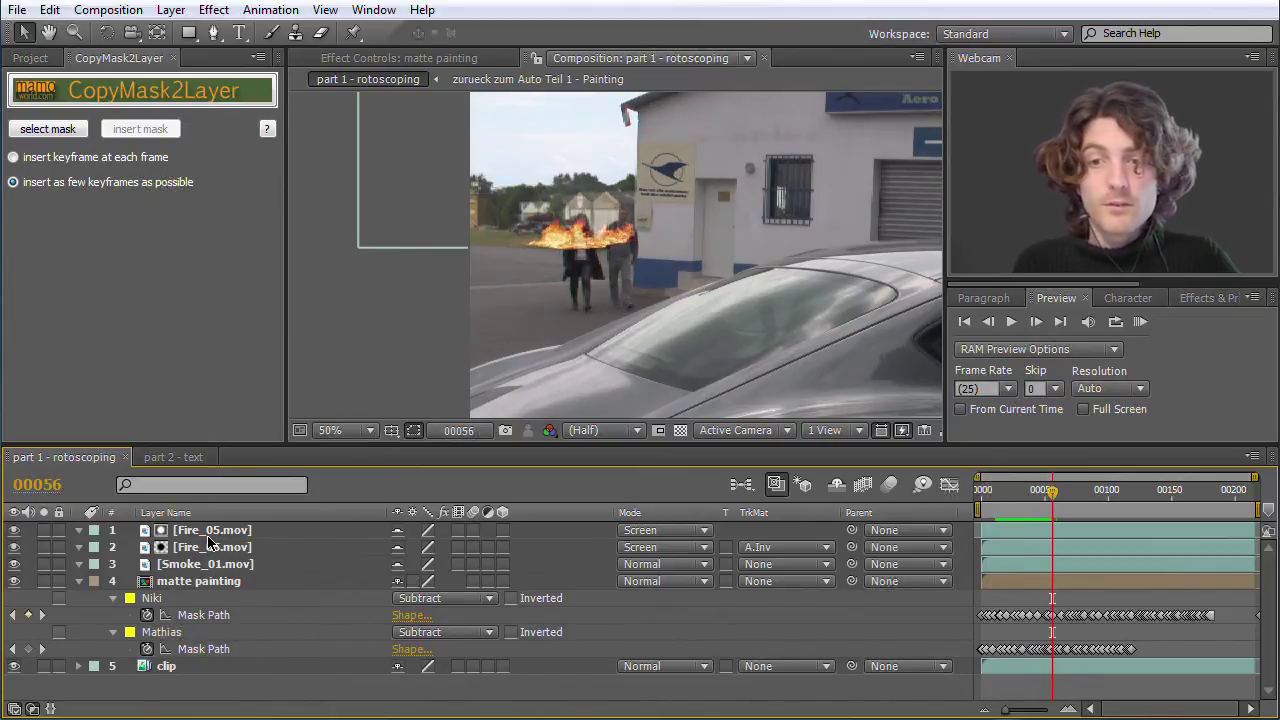
Solo Smoke_01.mov and both Fire_05.mov layers, scrubbing to view the effects against black
{"action": "left_click", "coordinate": [208, 537]}
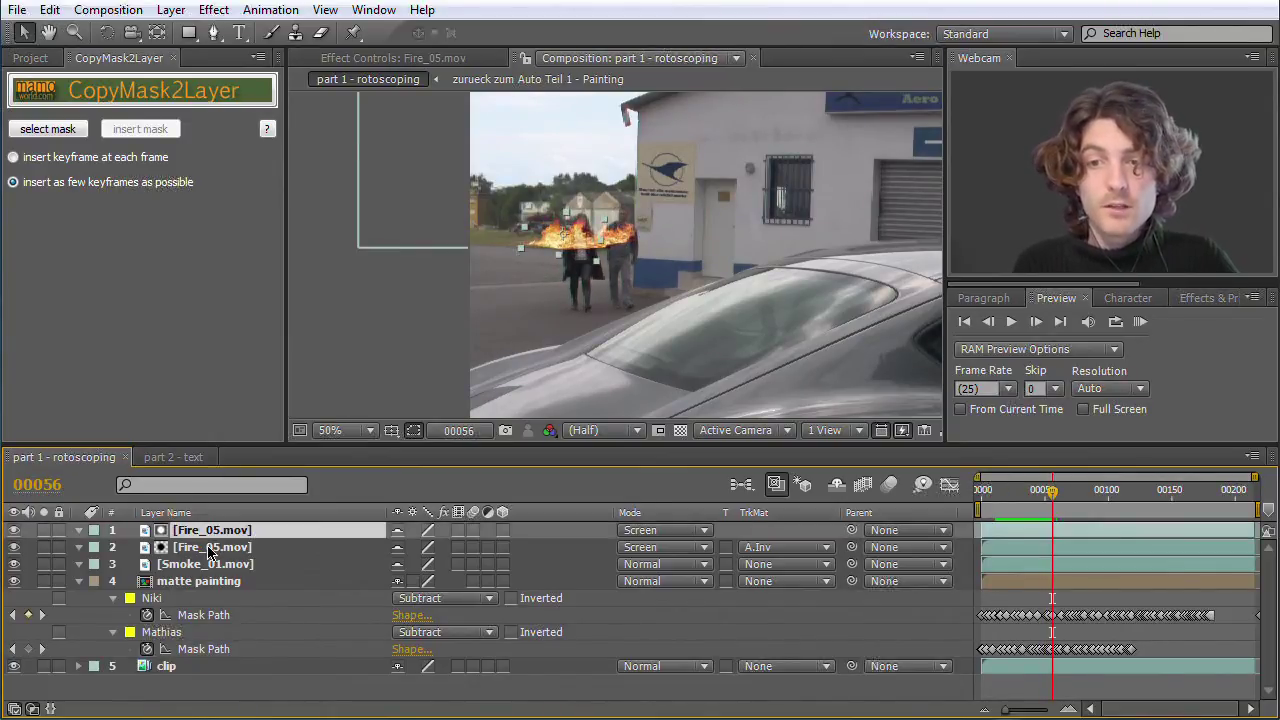
{"action": "left_click", "coordinate": [208, 549]}
{"action": "left_click", "coordinate": [204, 566]}
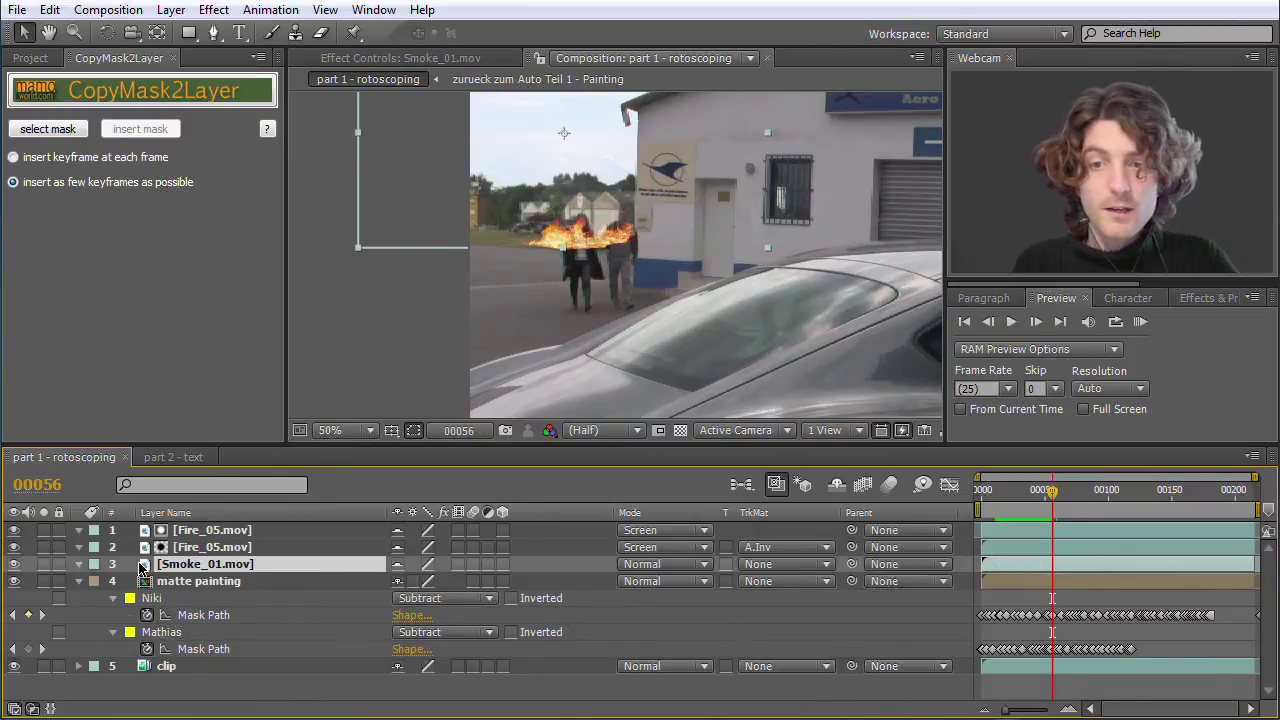
{"action": "left_click", "coordinate": [43, 564]}
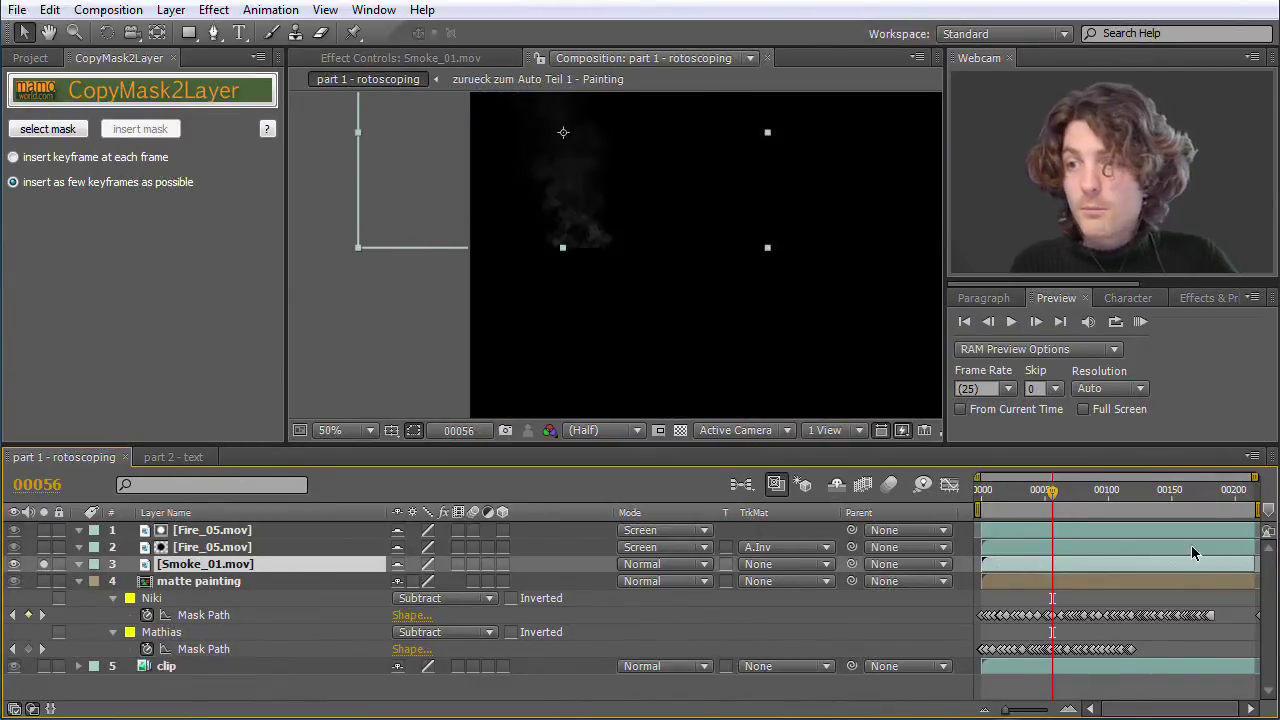
{"action": "left_click_drag", "start_coordinate": [1058, 500], "coordinate": [1119, 500]}
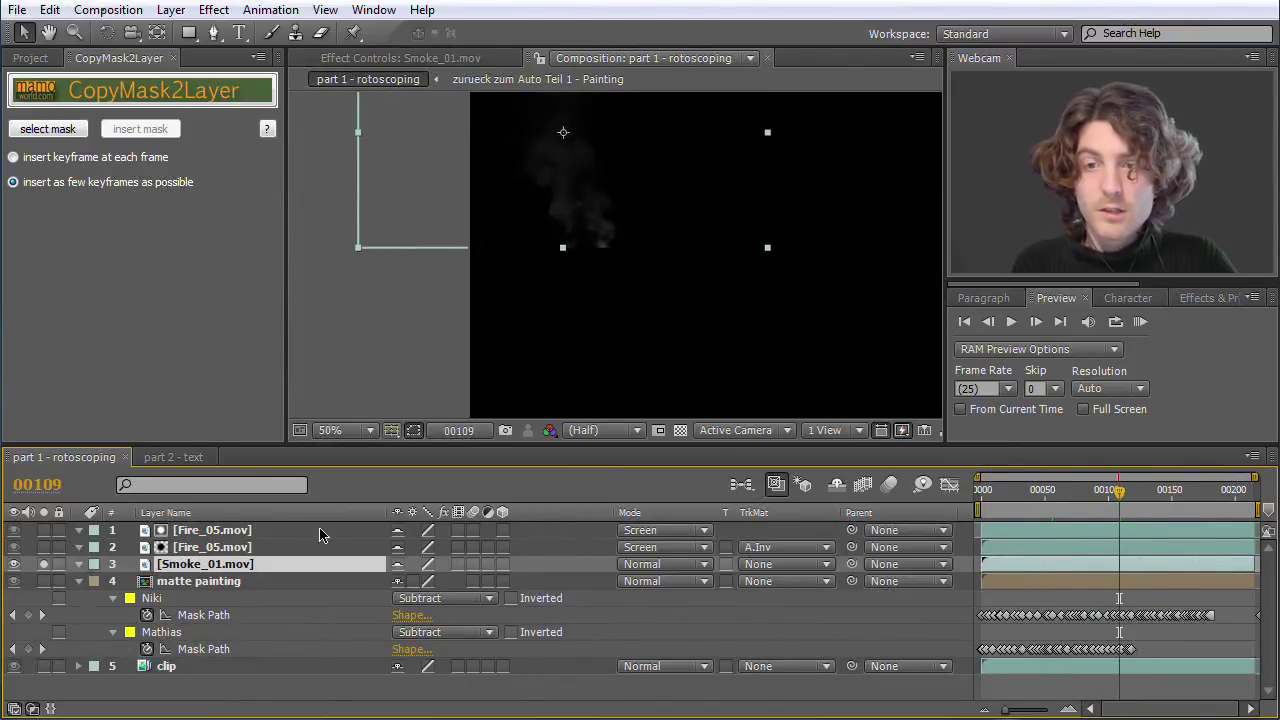
{"action": "left_click", "coordinate": [43, 547]}
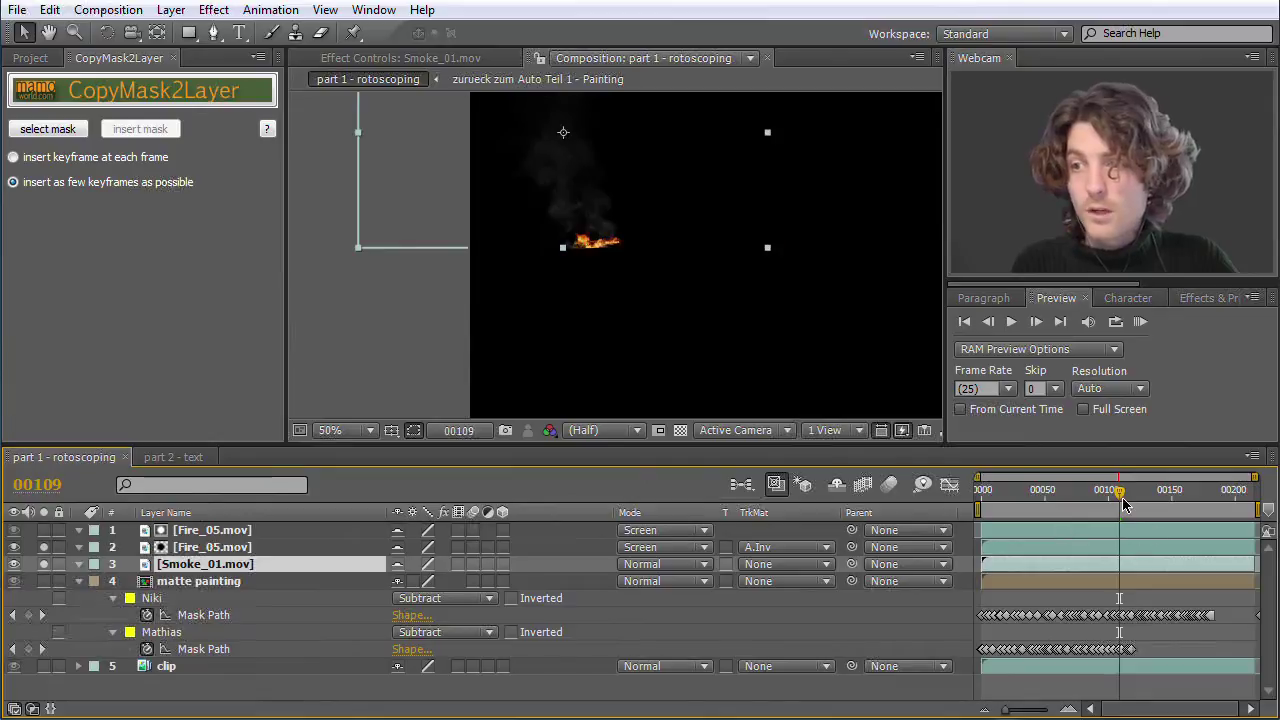
{"action": "left_click_drag", "start_coordinate": [1125, 497], "coordinate": [1090, 495]}
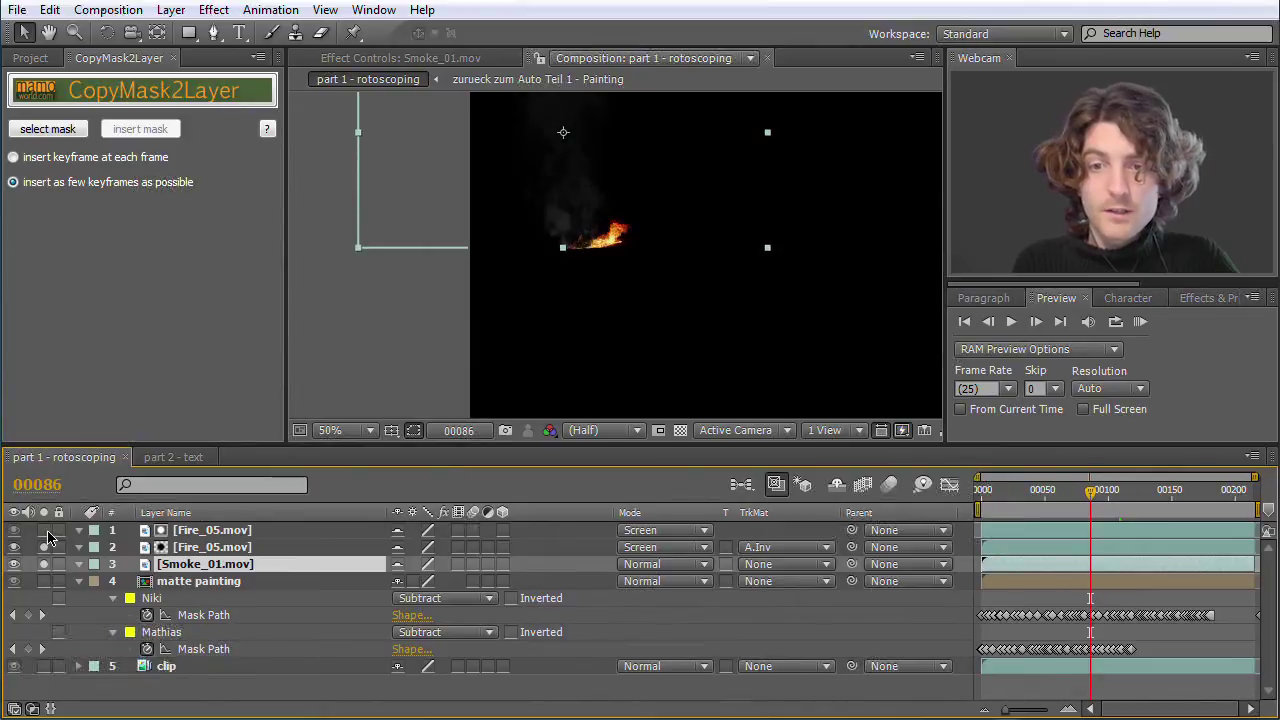
{"action": "left_click", "coordinate": [44, 531]}
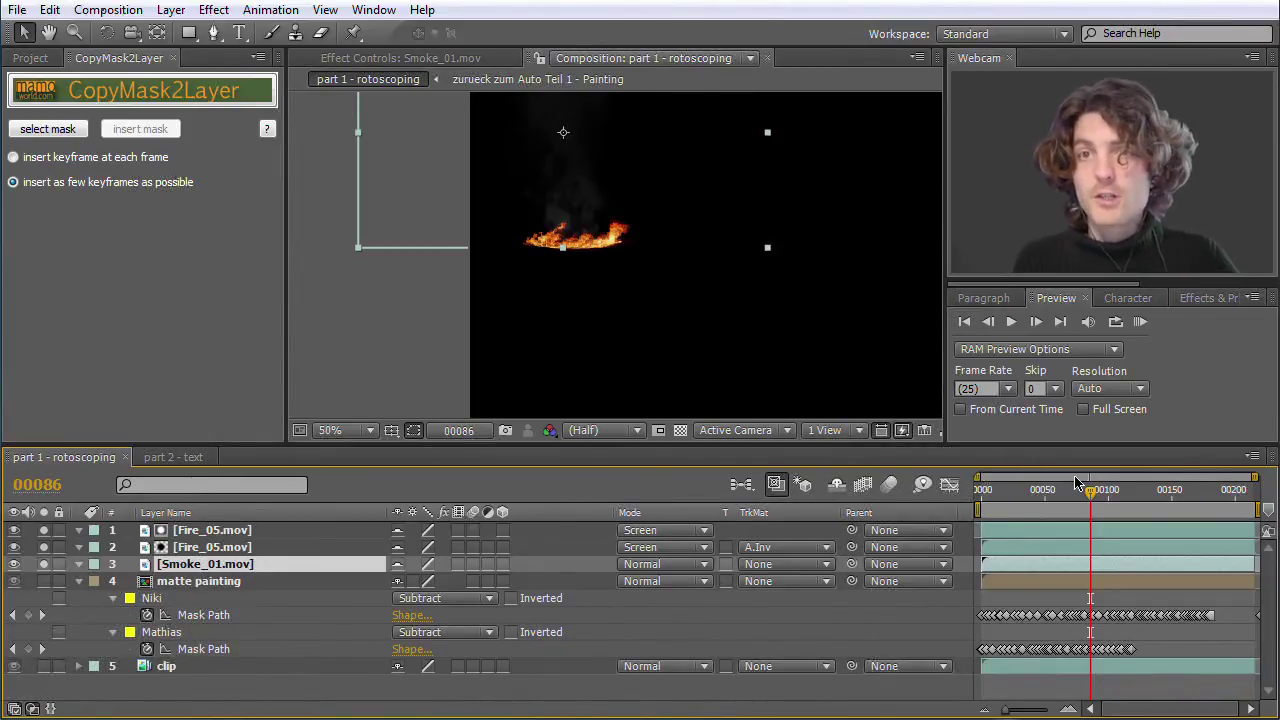
{"action": "left_click_drag", "start_coordinate": [1088, 490], "coordinate": [968, 507]}
Unsolo the three effect layers, go to frame 80, and select the Niki and Mathias masks
{"action": "left_click", "coordinate": [208, 533]}
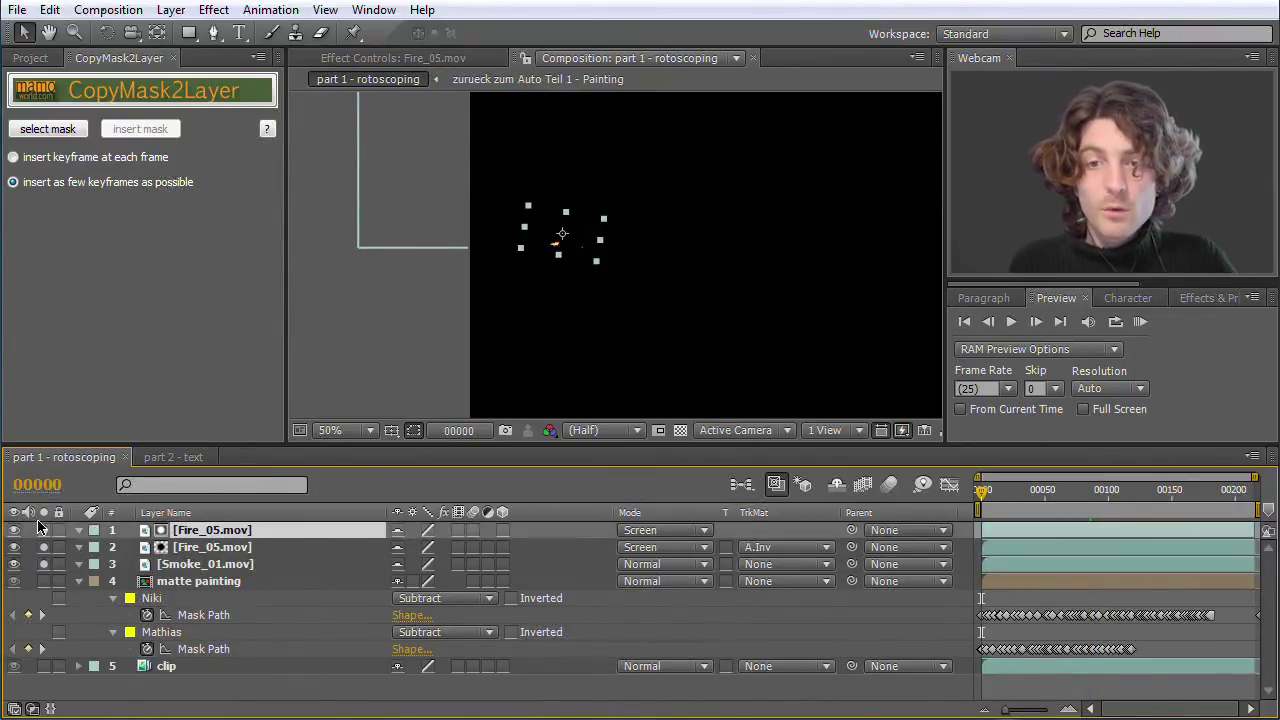
{"action": "left_click_drag", "start_coordinate": [44, 530], "coordinate": [45, 567]}
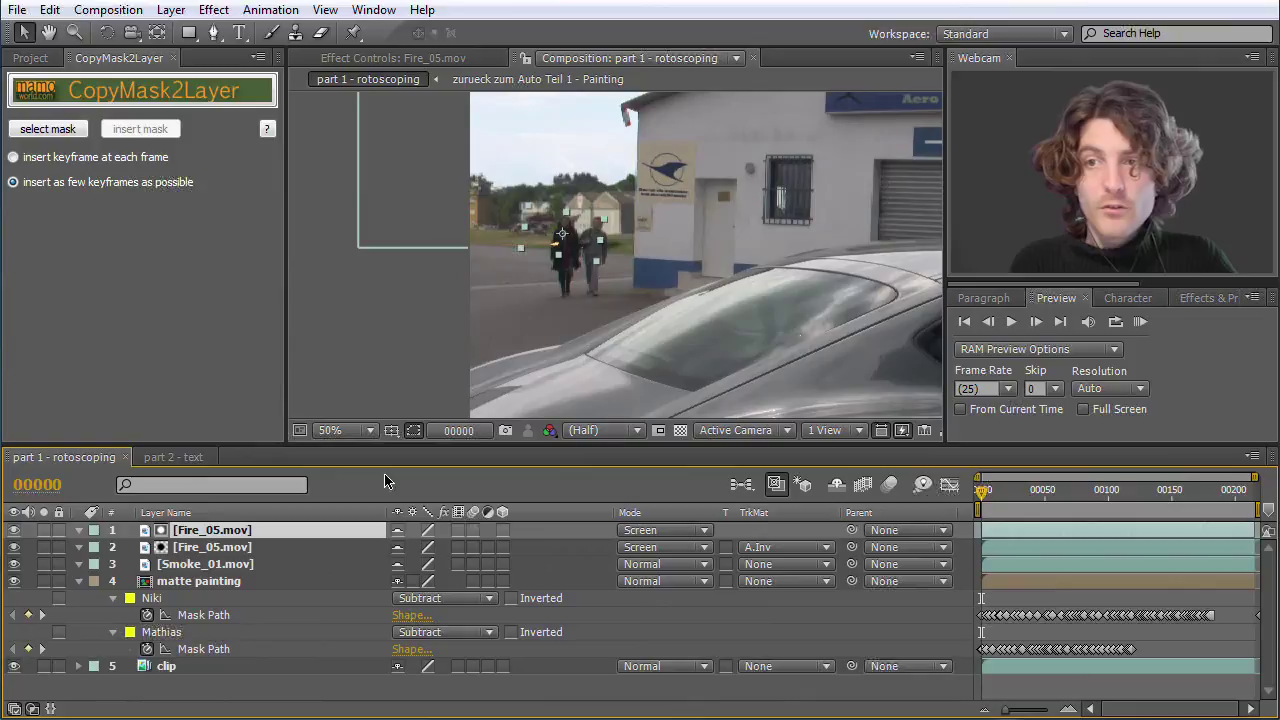
{"action": "left_click_drag", "start_coordinate": [981, 491], "coordinate": [1082, 492]}
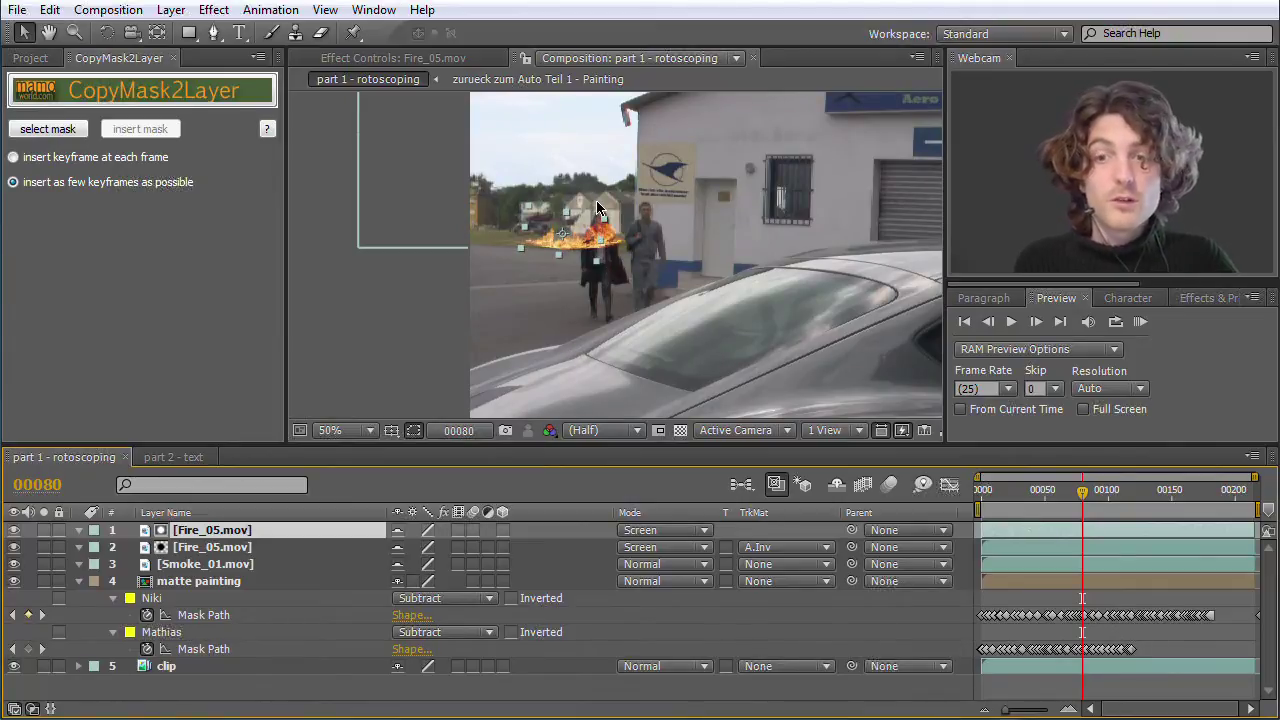
{"action": "left_click", "coordinate": [160, 600]}
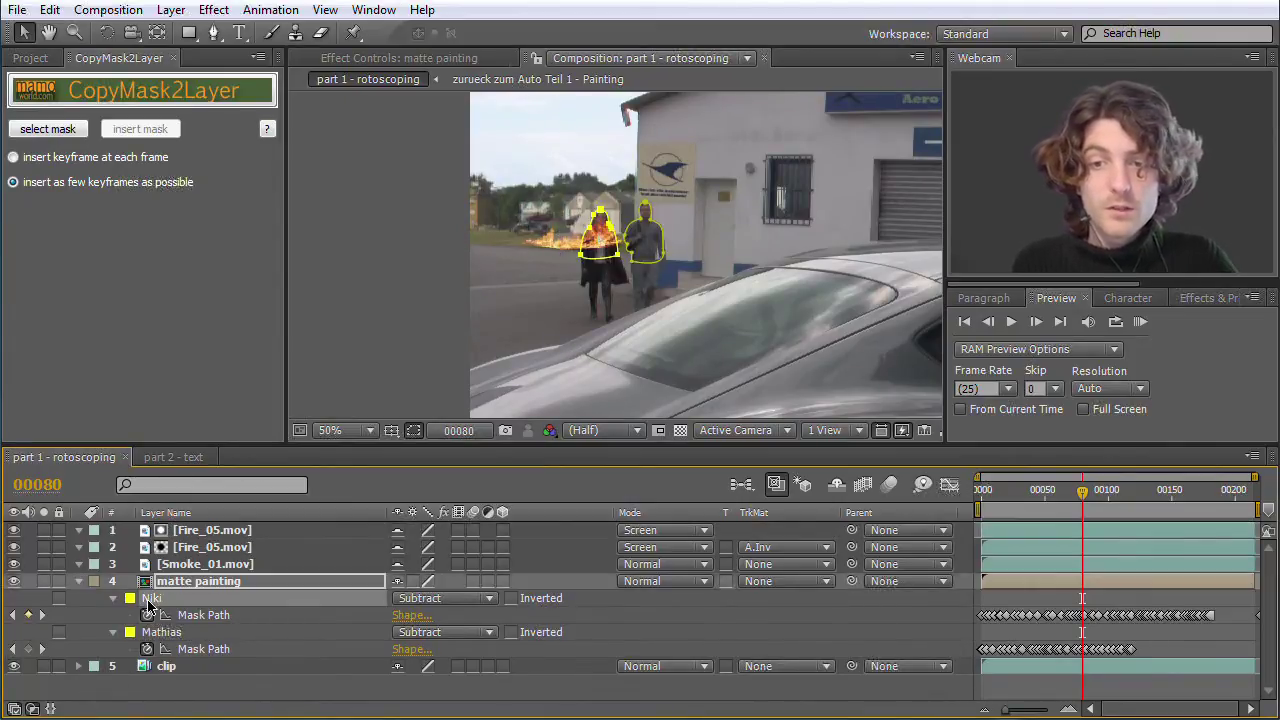
{"action": "left_click", "coordinate": [152, 634], "text": "shift"}
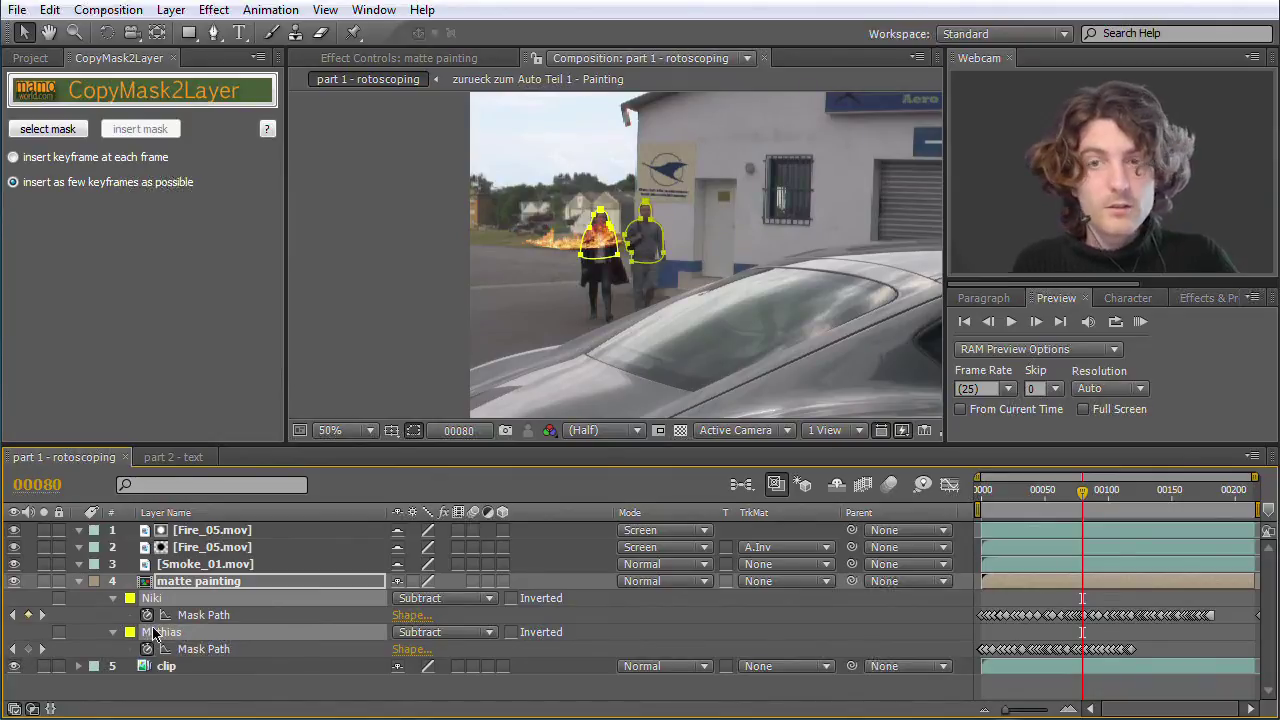
Copy the Niki and Mathias masks and paste them onto the top Fire_05.mov layer, checking a later frame
{"action": "left_click", "coordinate": [49, 9]}
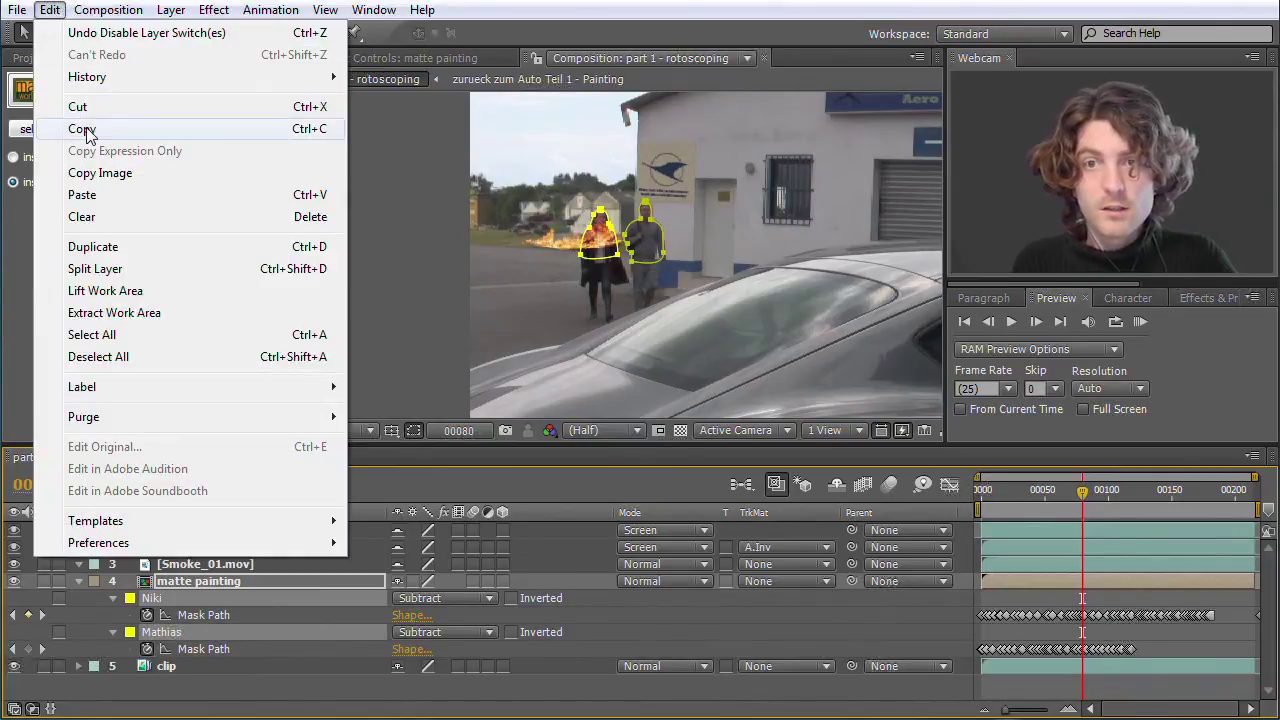
{"action": "left_click", "coordinate": [85, 130]}
{"action": "left_click", "coordinate": [192, 535]}
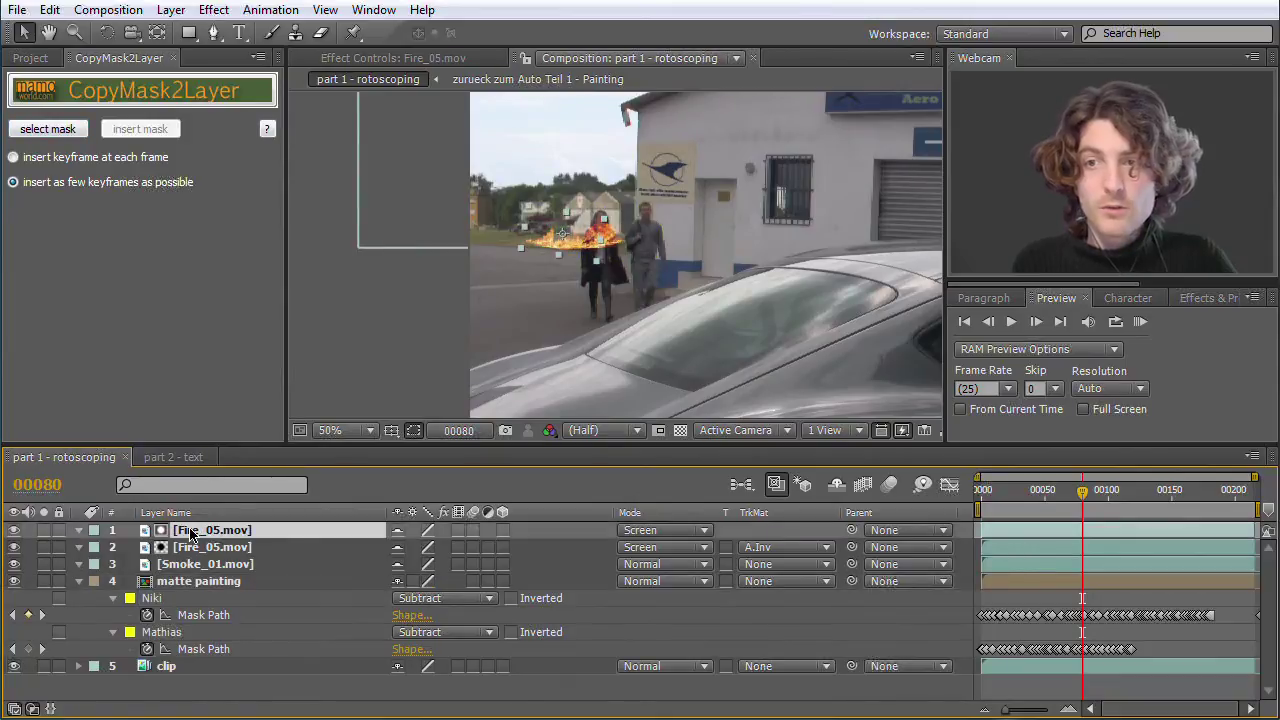
{"action": "left_click", "coordinate": [49, 9]}
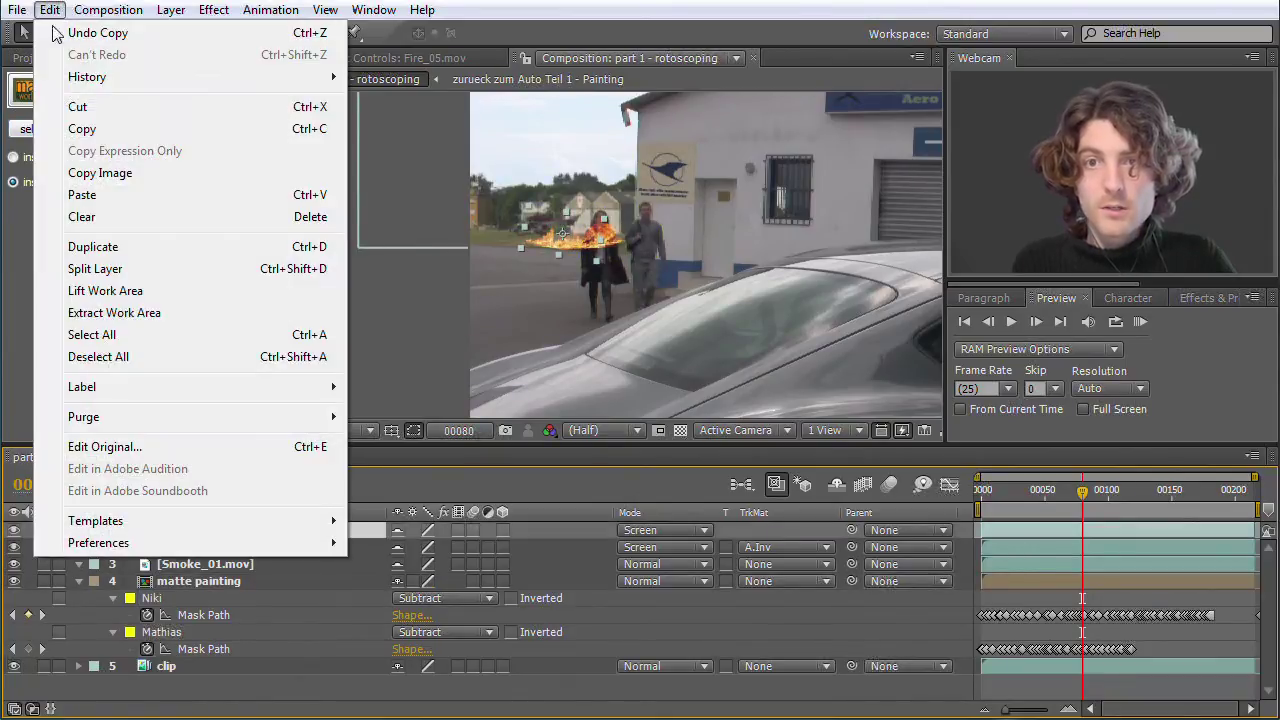
{"action": "left_click", "coordinate": [86, 202]}
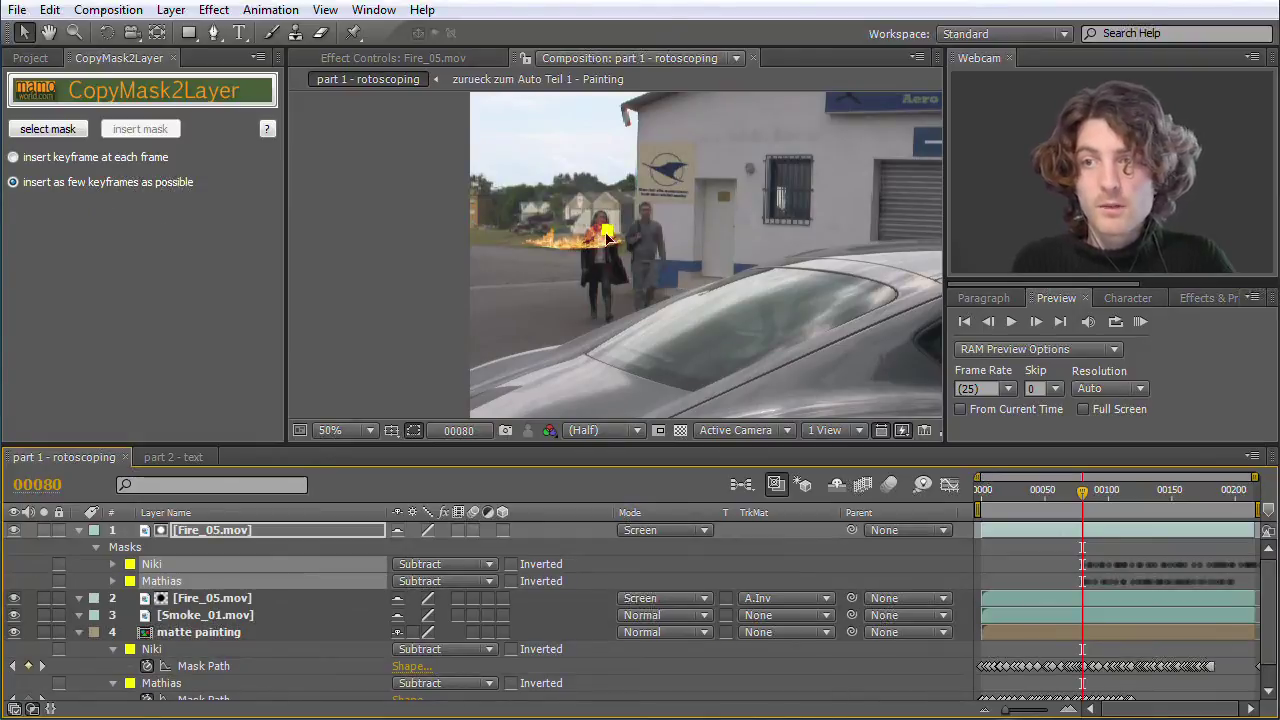
{"action": "scroll", "coordinate": [606, 236], "scroll_direction": "up", "scroll_amount": 3}
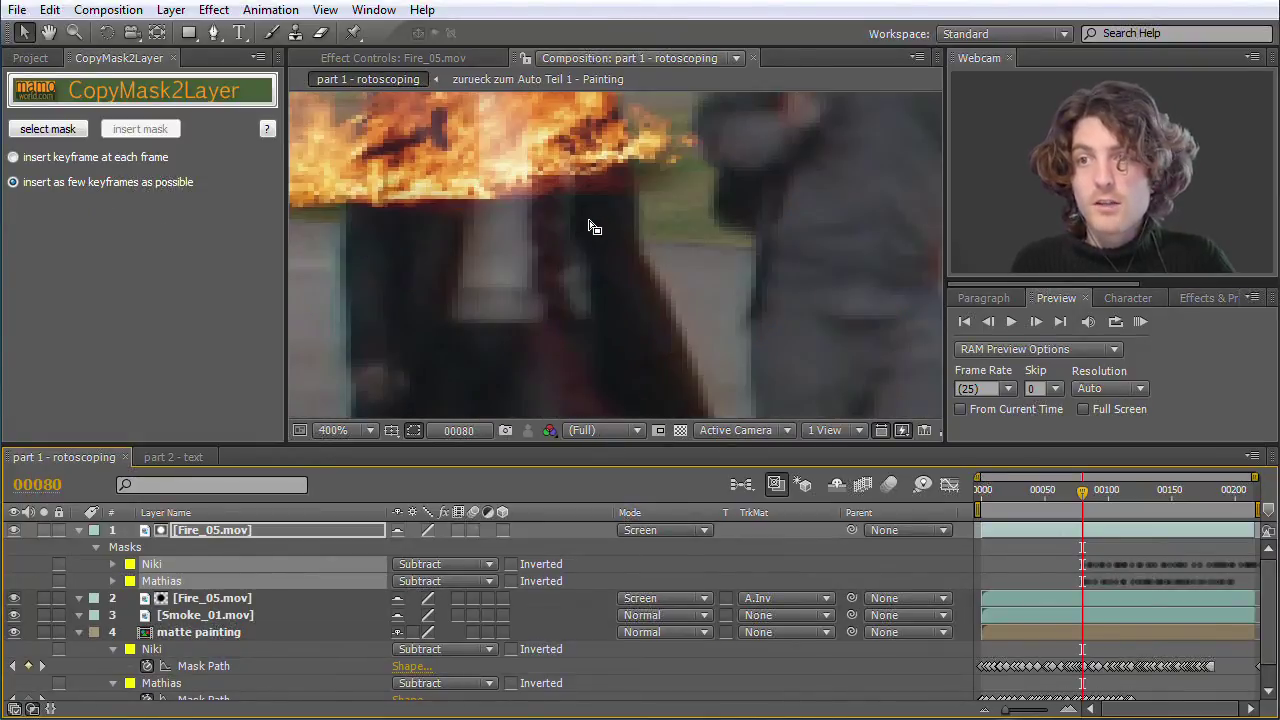
{"action": "scroll", "coordinate": [592, 228], "scroll_direction": "down", "scroll_amount": 1}
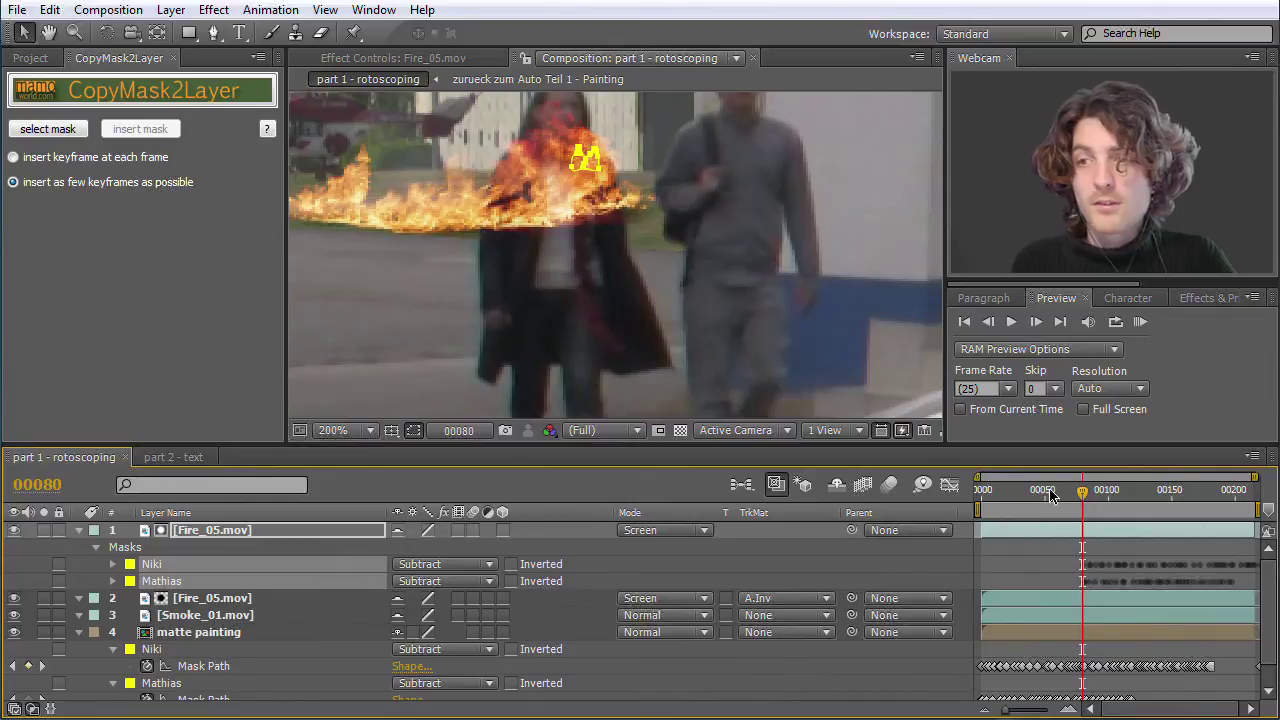
{"action": "left_click_drag", "start_coordinate": [1084, 492], "coordinate": [1145, 508]}
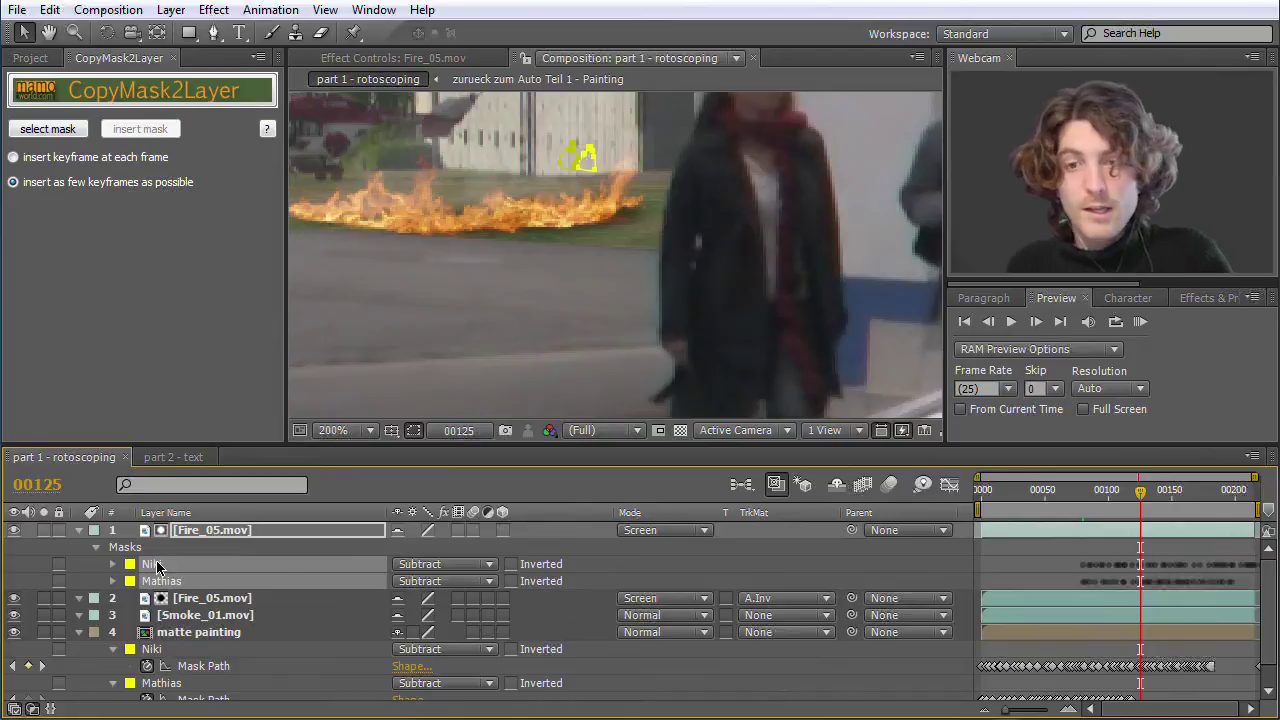
Undo the mask paste, zoom out to 100%, and go back to frame 8
{"action": "key", "text": "Delete"}
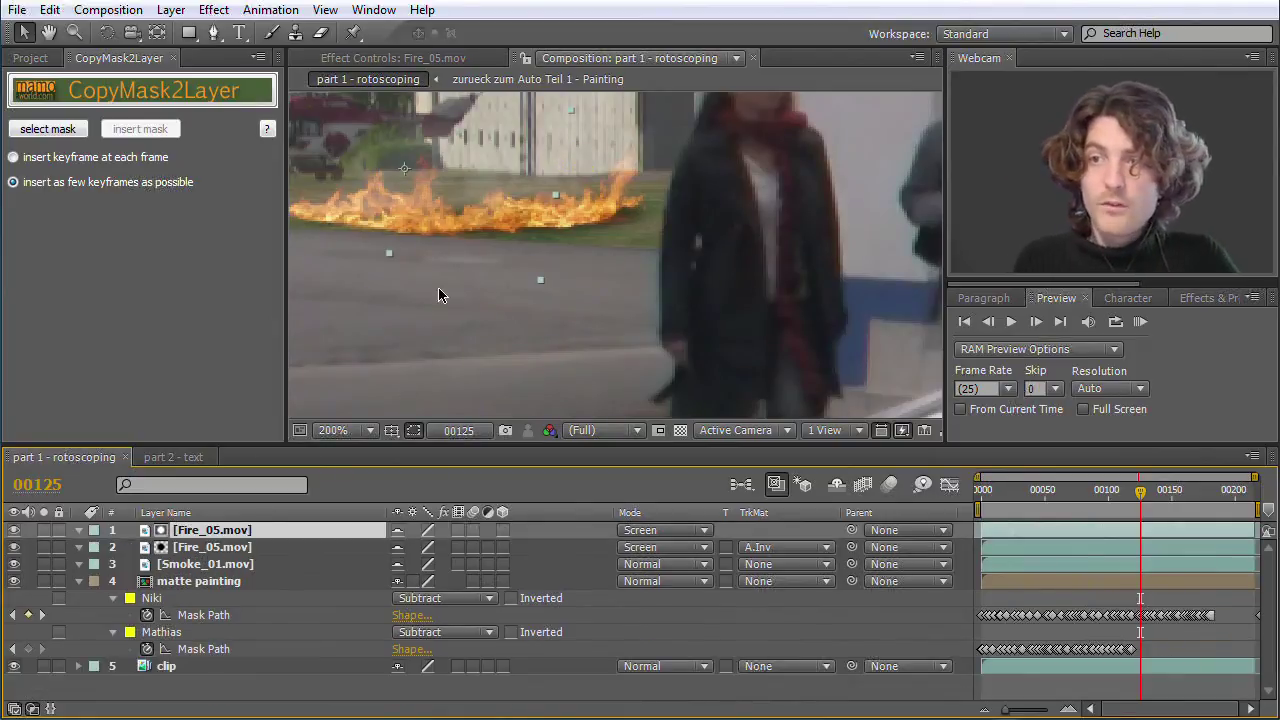
{"action": "key", "text": "comma"}
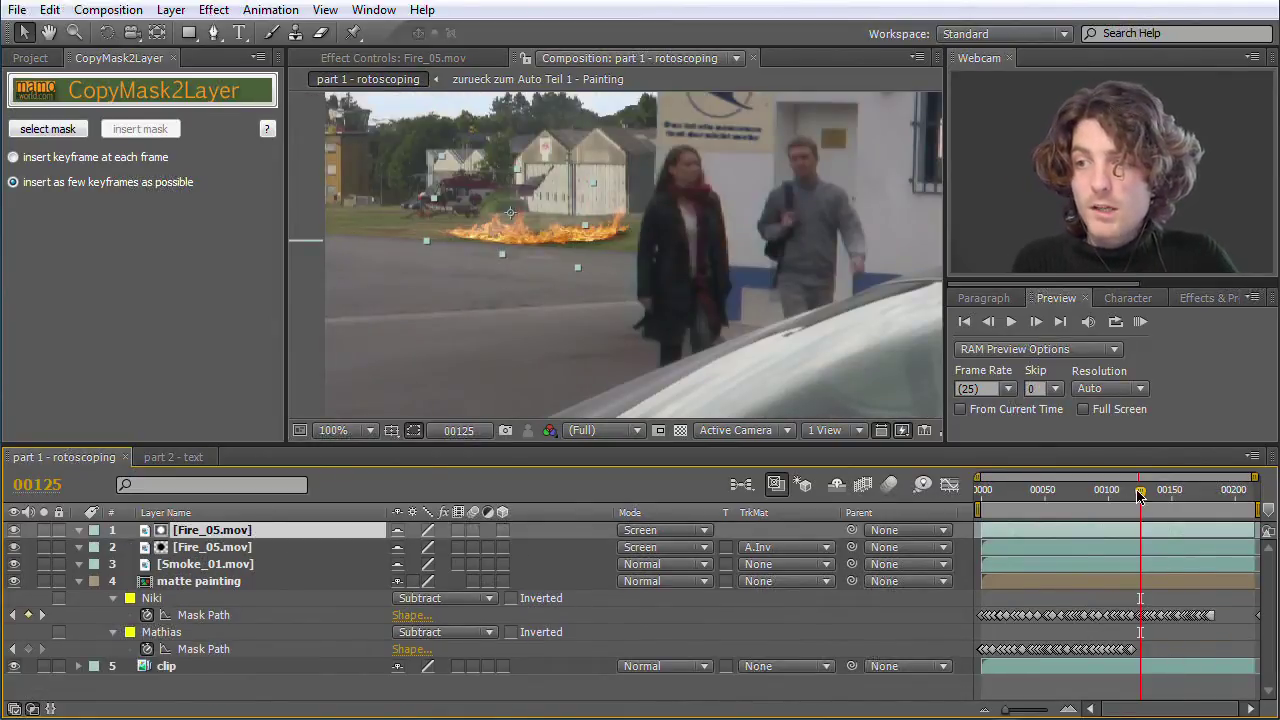
{"action": "left_click_drag", "start_coordinate": [1140, 497], "coordinate": [985, 503]}
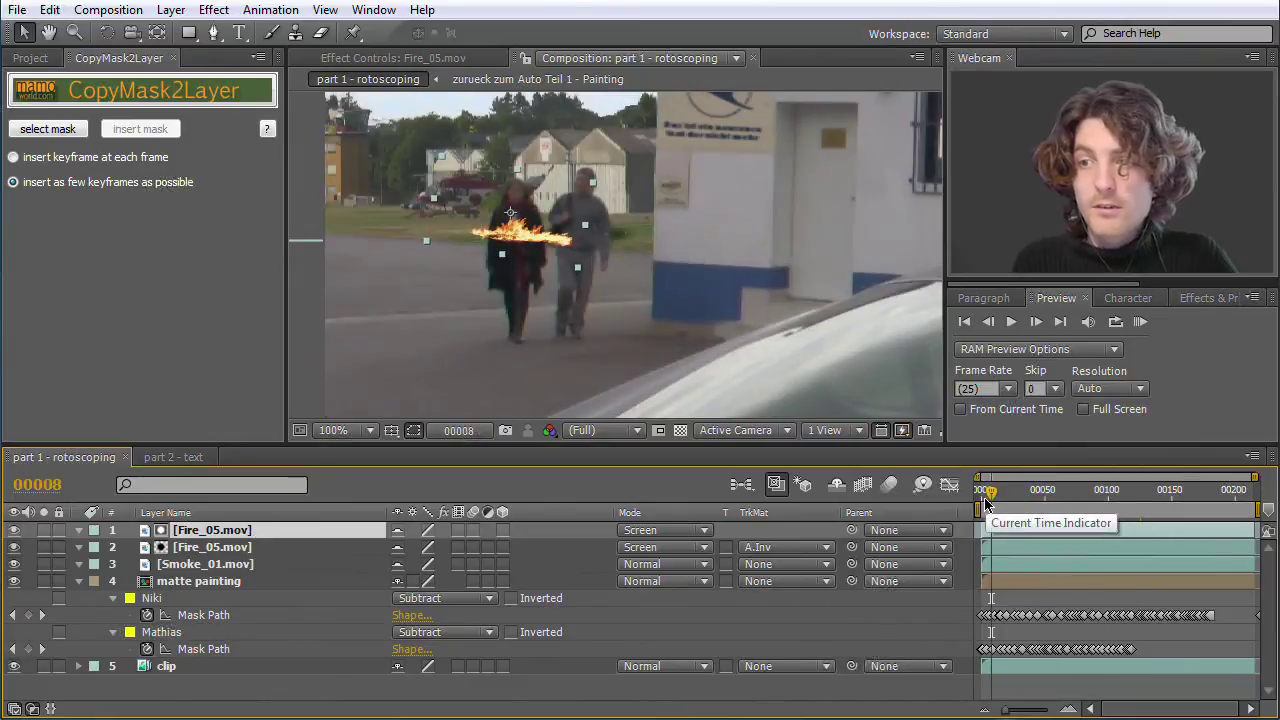
Use CopyMask2Layer to insert the Niki and Mathias masks onto the top Fire_05.mov layer
{"action": "left_click", "coordinate": [155, 599]}
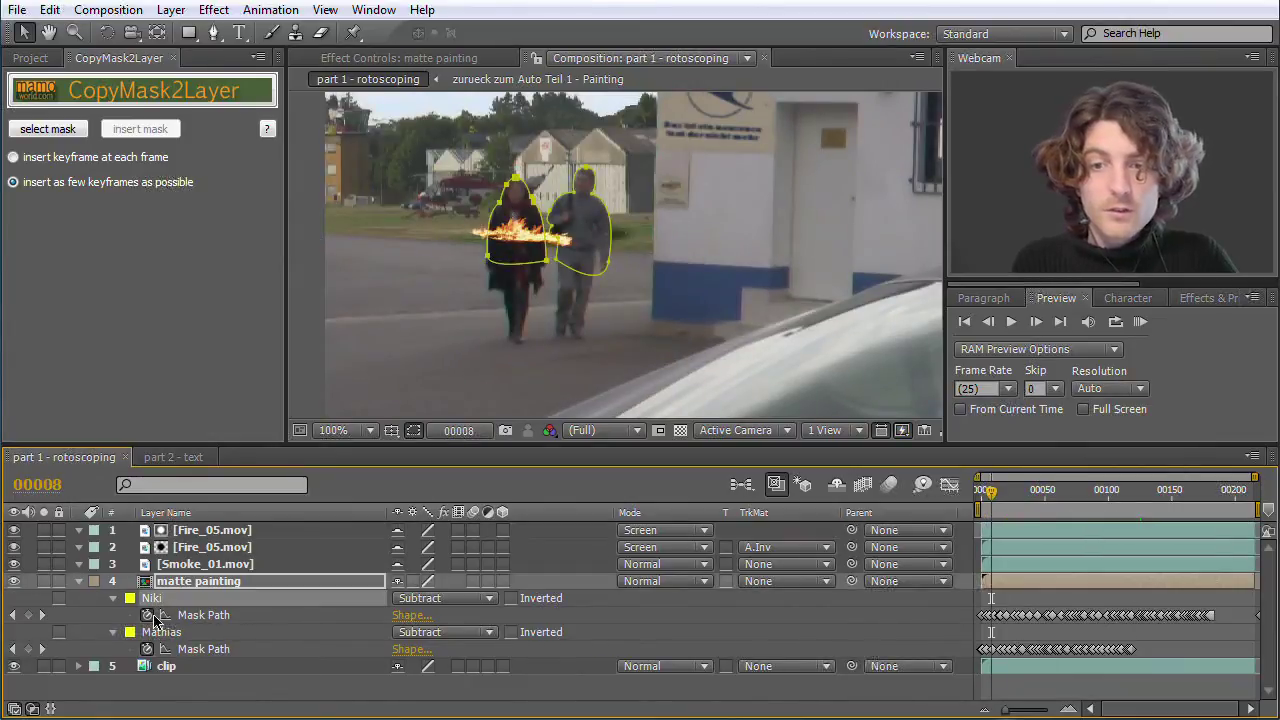
{"action": "left_click", "coordinate": [162, 633], "text": "shift"}
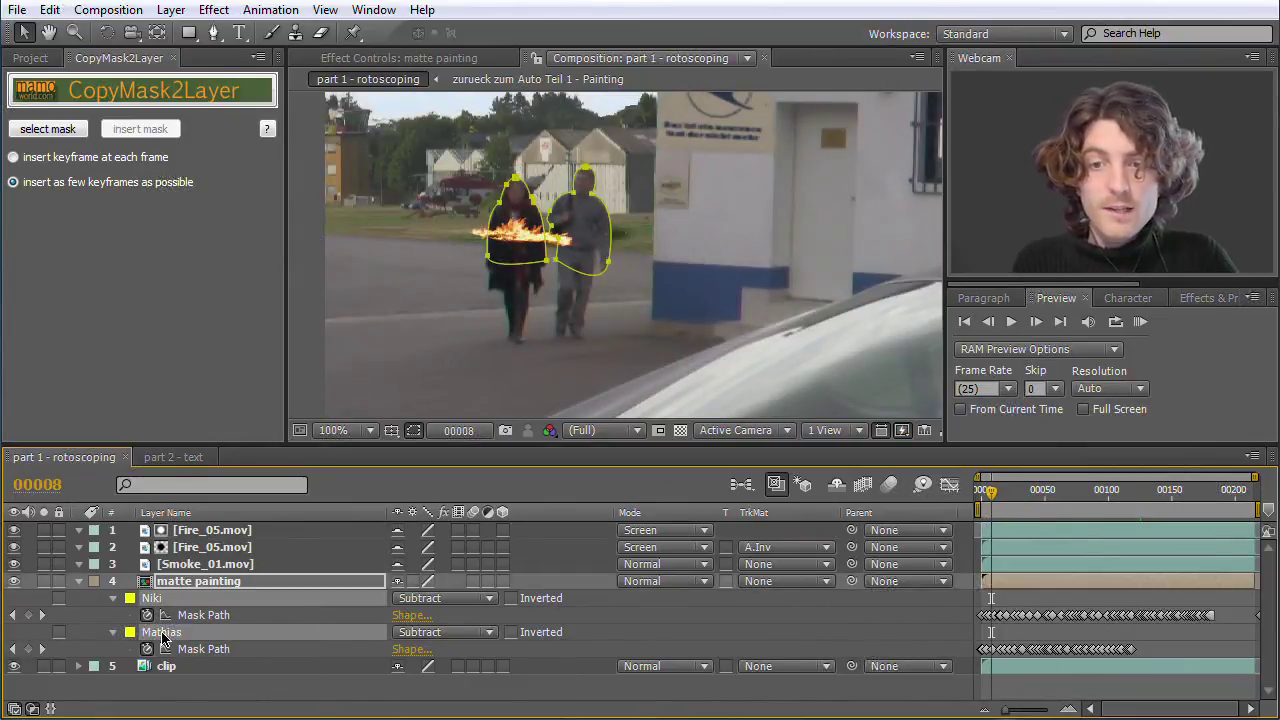
{"action": "left_click", "coordinate": [48, 130]}
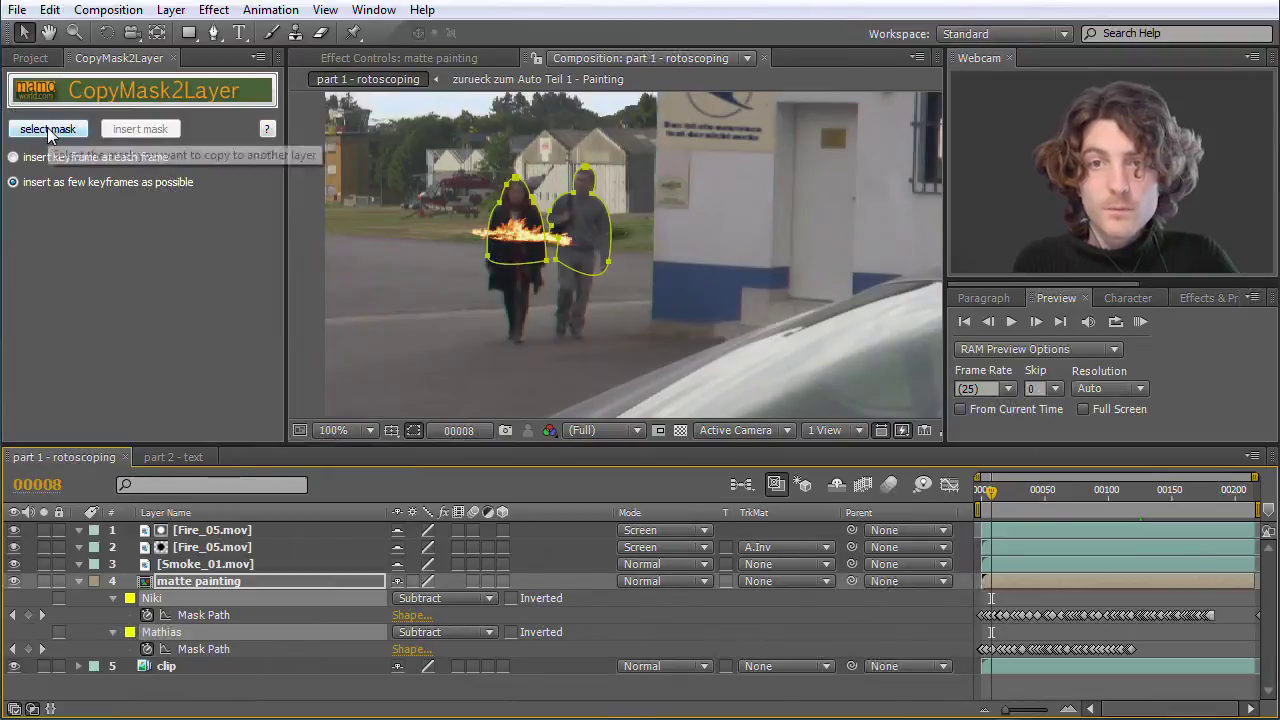
{"action": "left_click", "coordinate": [207, 532]}
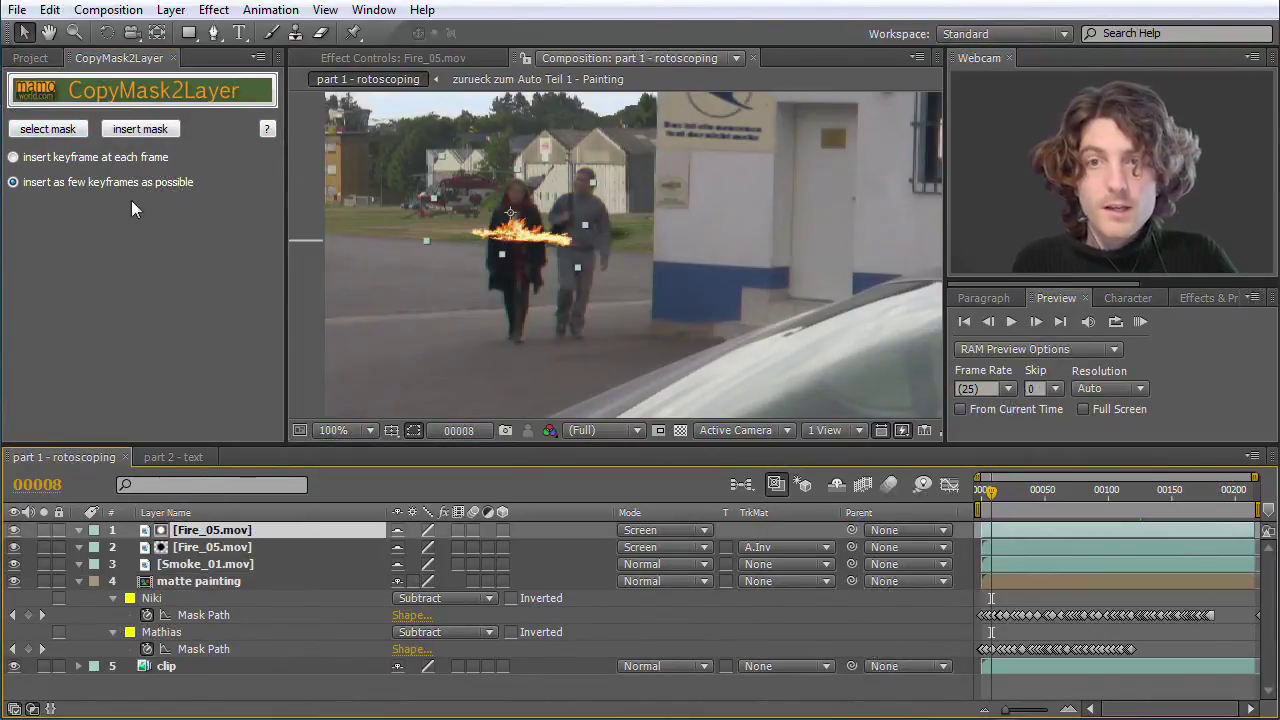
{"action": "left_click", "coordinate": [128, 137]}
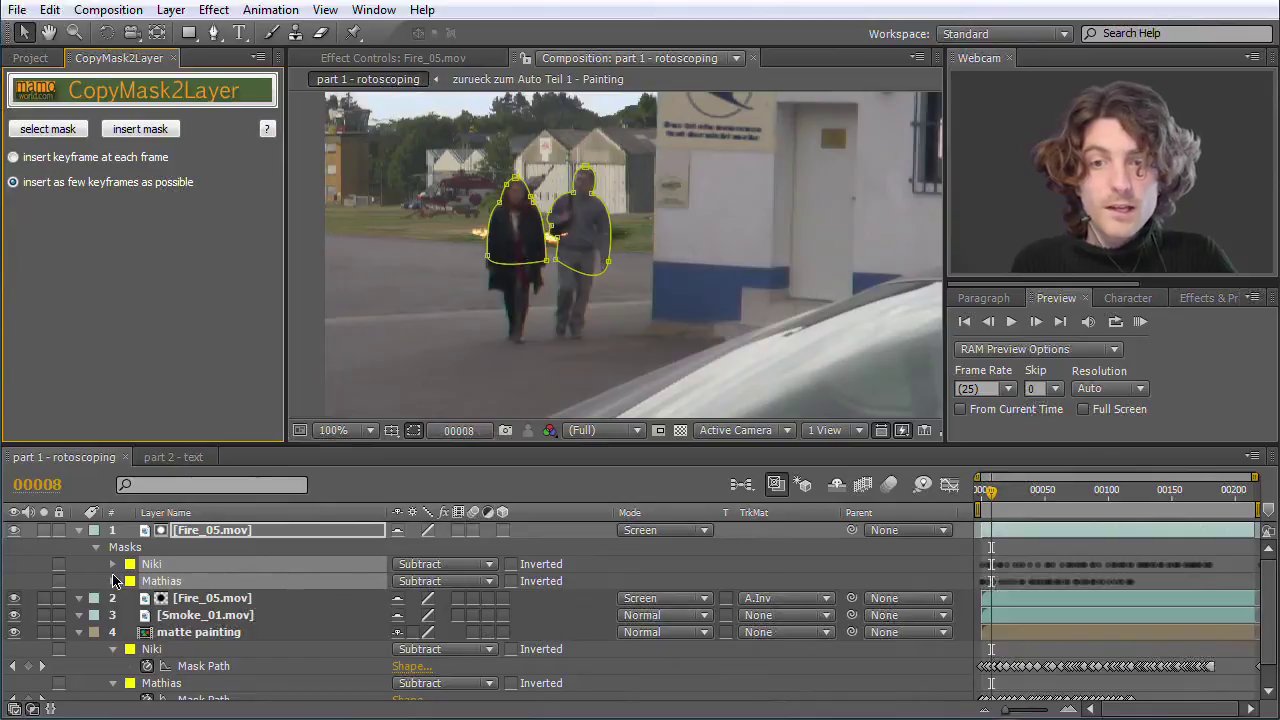
{"action": "left_click", "coordinate": [14, 599]}
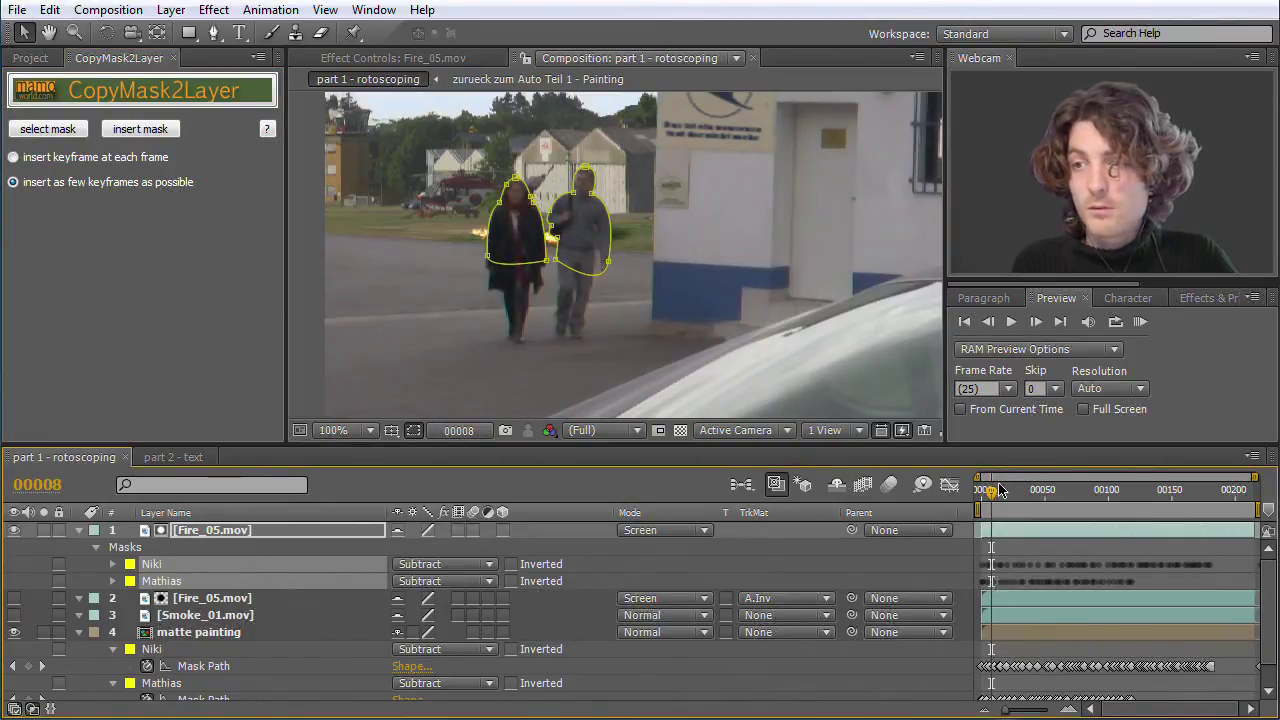
{"action": "left_click_drag", "start_coordinate": [995, 500], "coordinate": [1037, 497]}
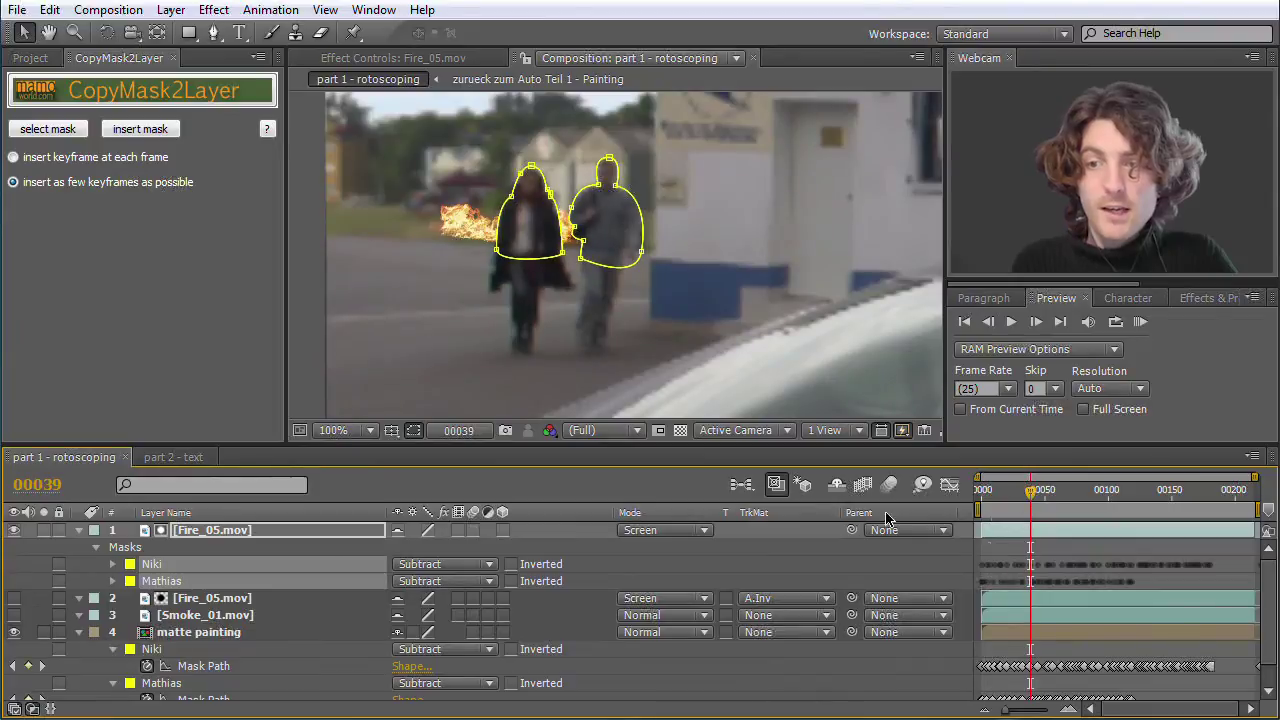
{"action": "left_click", "coordinate": [184, 638]}
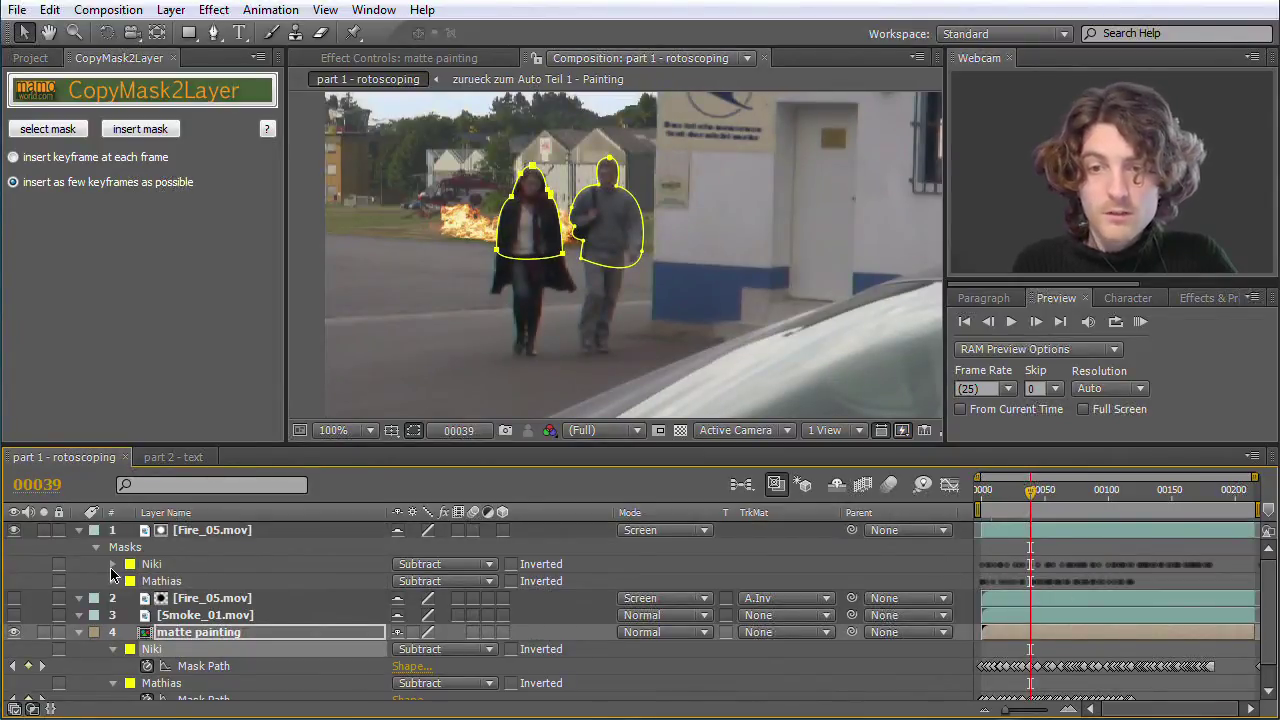
{"action": "left_click", "coordinate": [113, 566]}
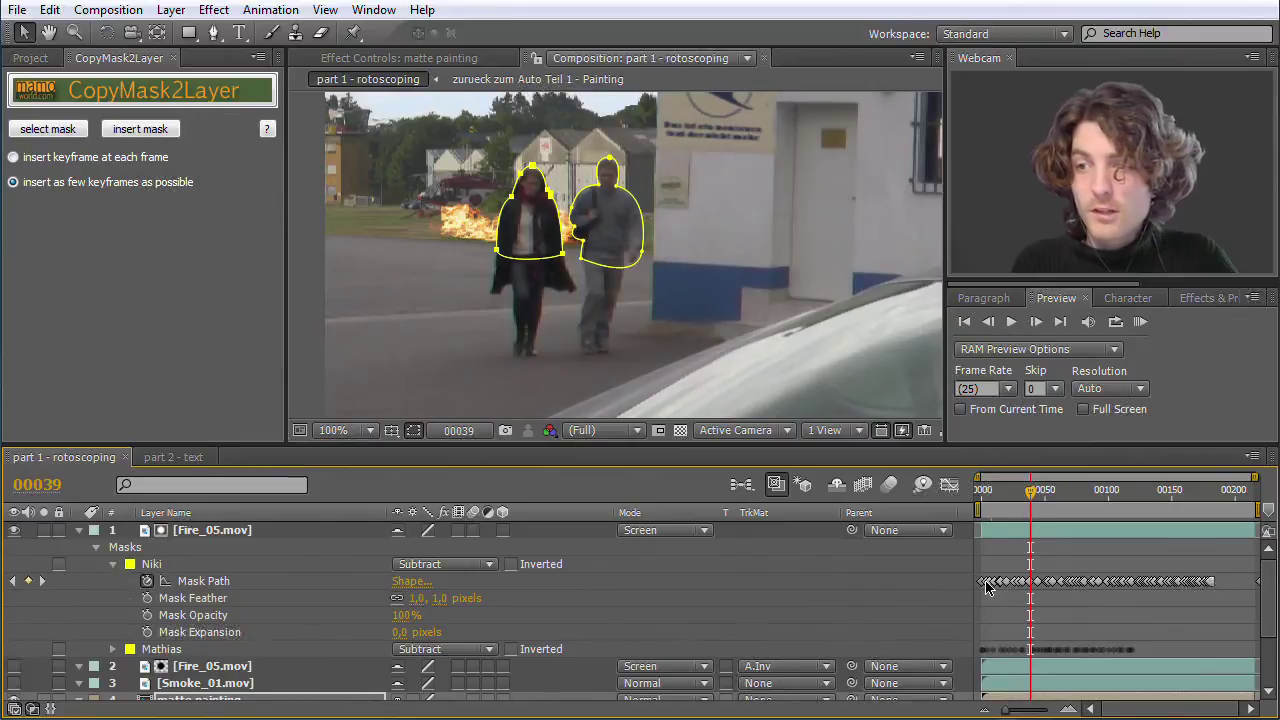
{"action": "scroll", "coordinate": [1256, 609], "scroll_direction": "down", "scroll_amount": 3}
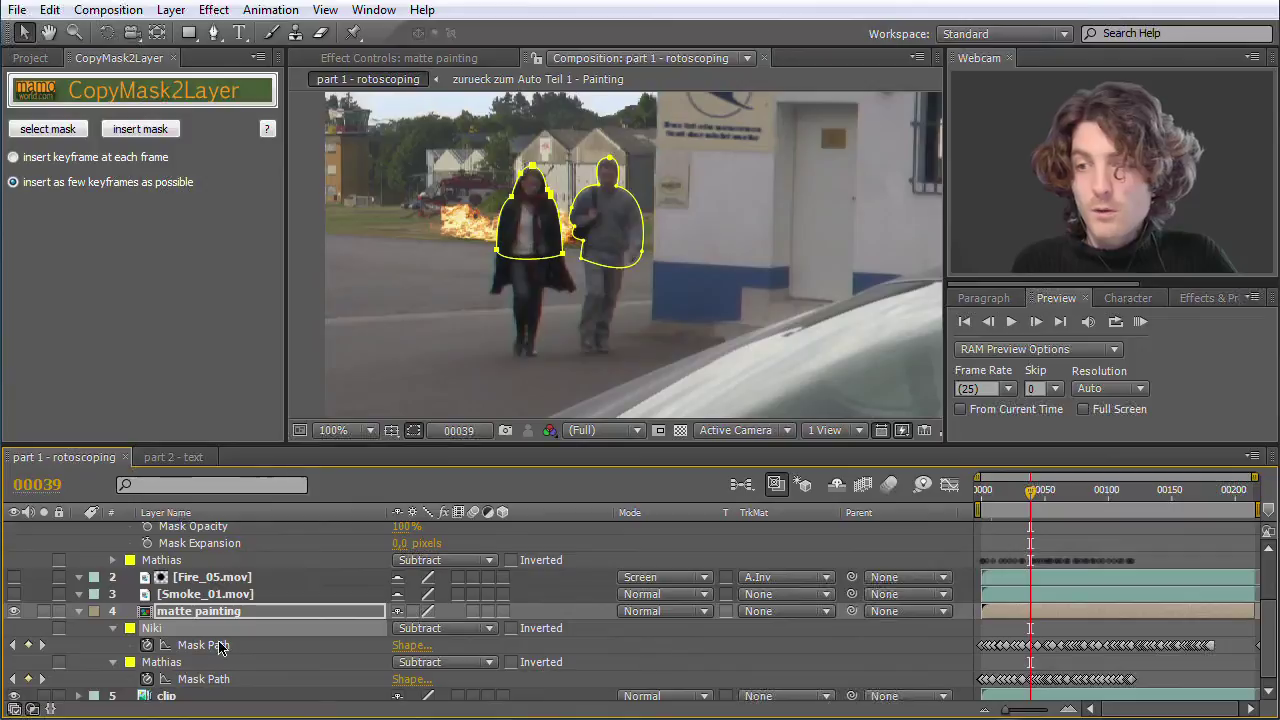
{"action": "scroll", "coordinate": [1123, 558], "scroll_direction": "up", "scroll_amount": 3}
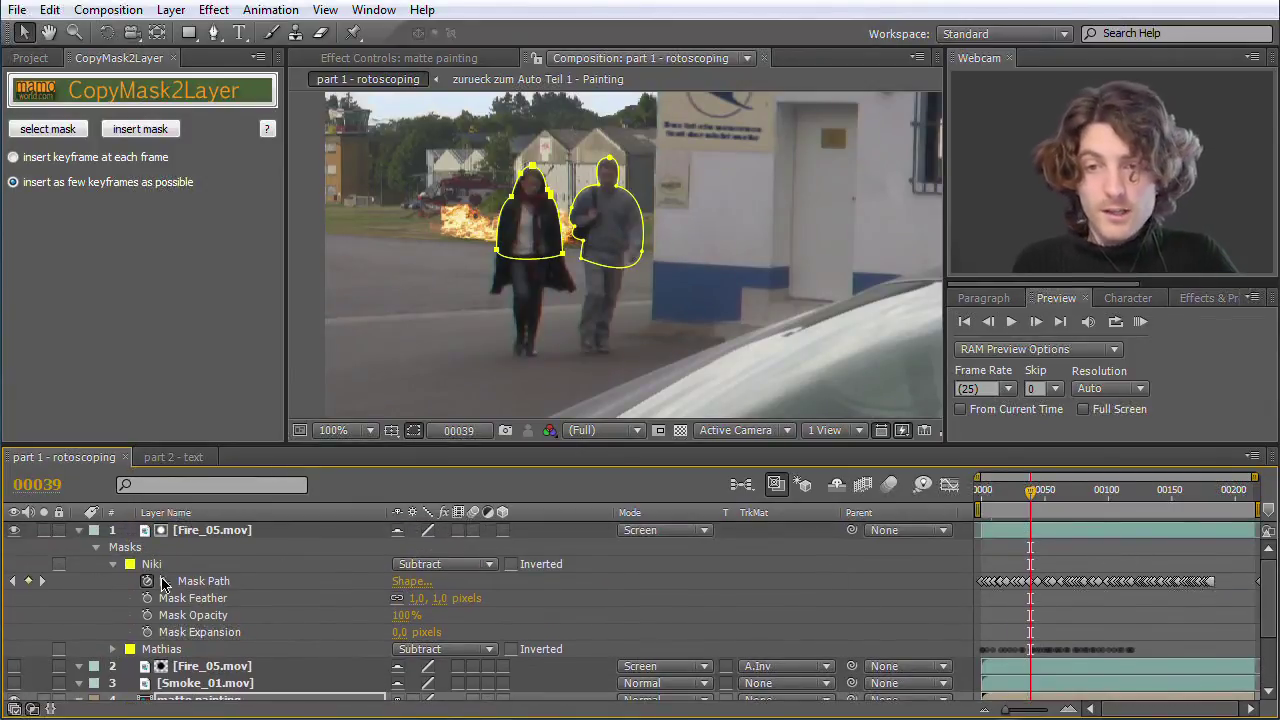
{"action": "left_click", "coordinate": [113, 564]}
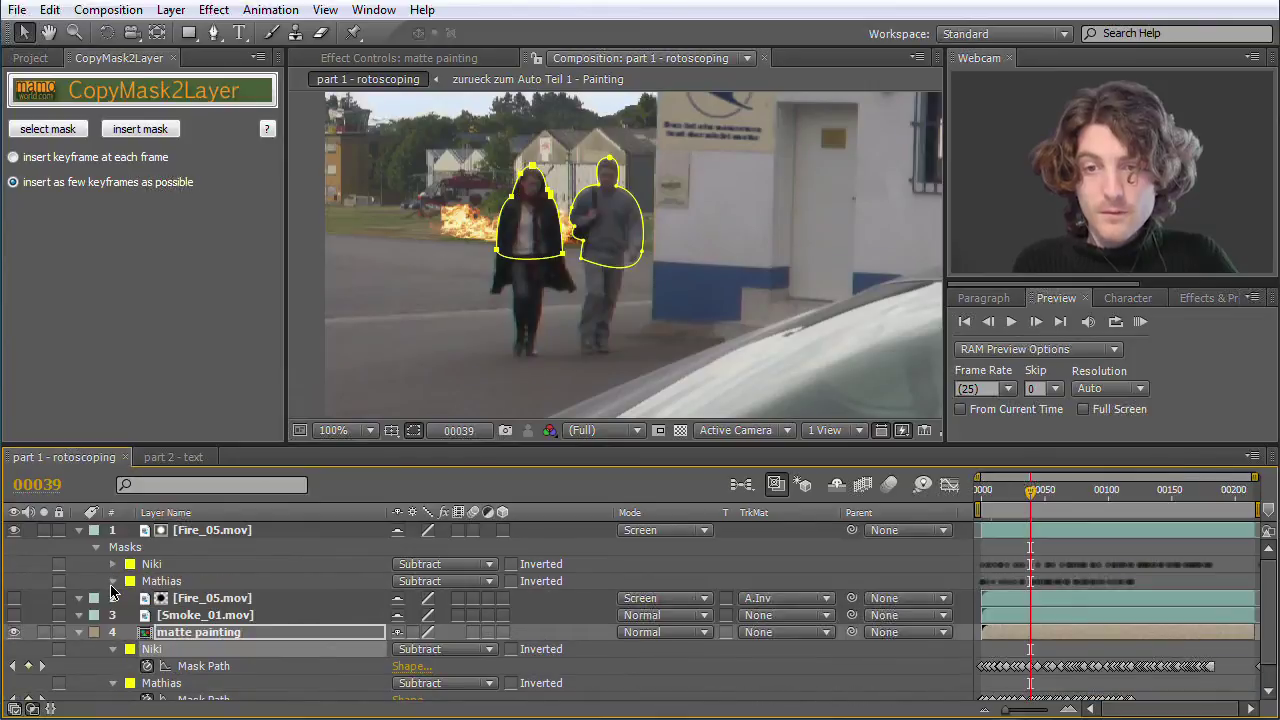
{"action": "left_click", "coordinate": [113, 582]}
{"action": "left_click", "coordinate": [113, 582]}
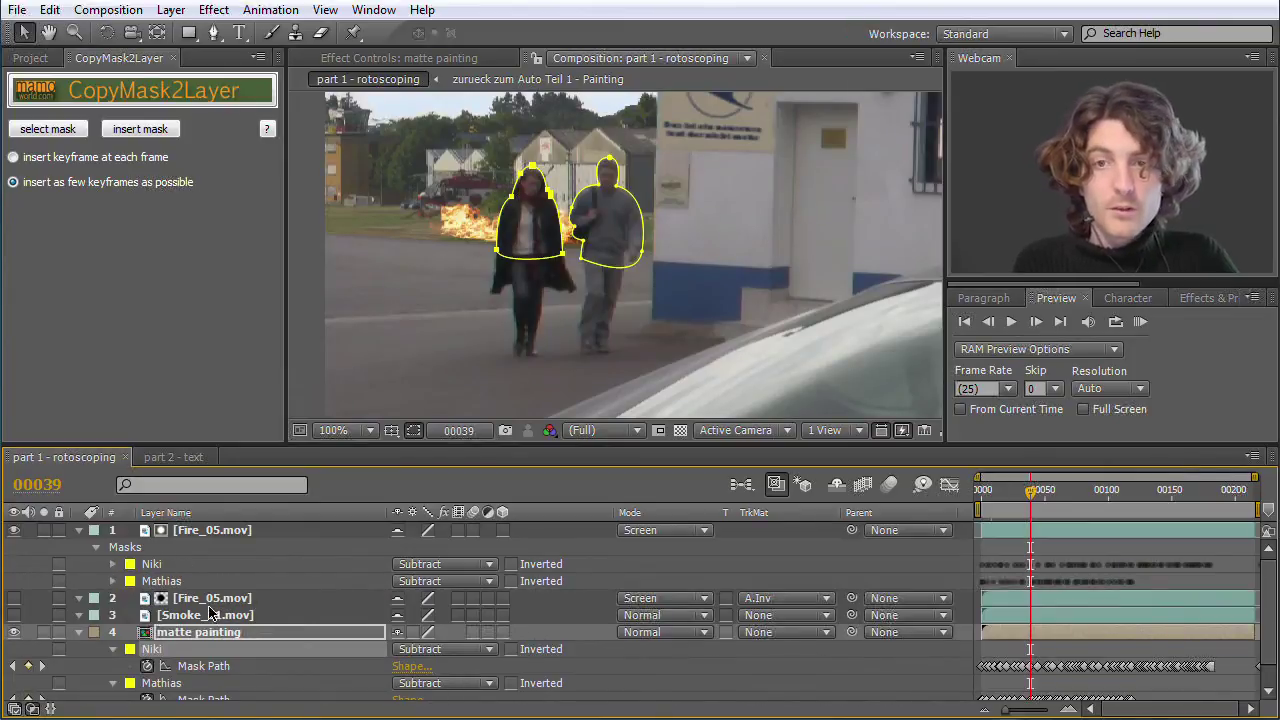
Insert the Niki and Mathias masks via CopyMask2Layer onto the second Fire_05.mov and Smoke_01.mov layers
{"action": "left_click", "coordinate": [153, 686]}
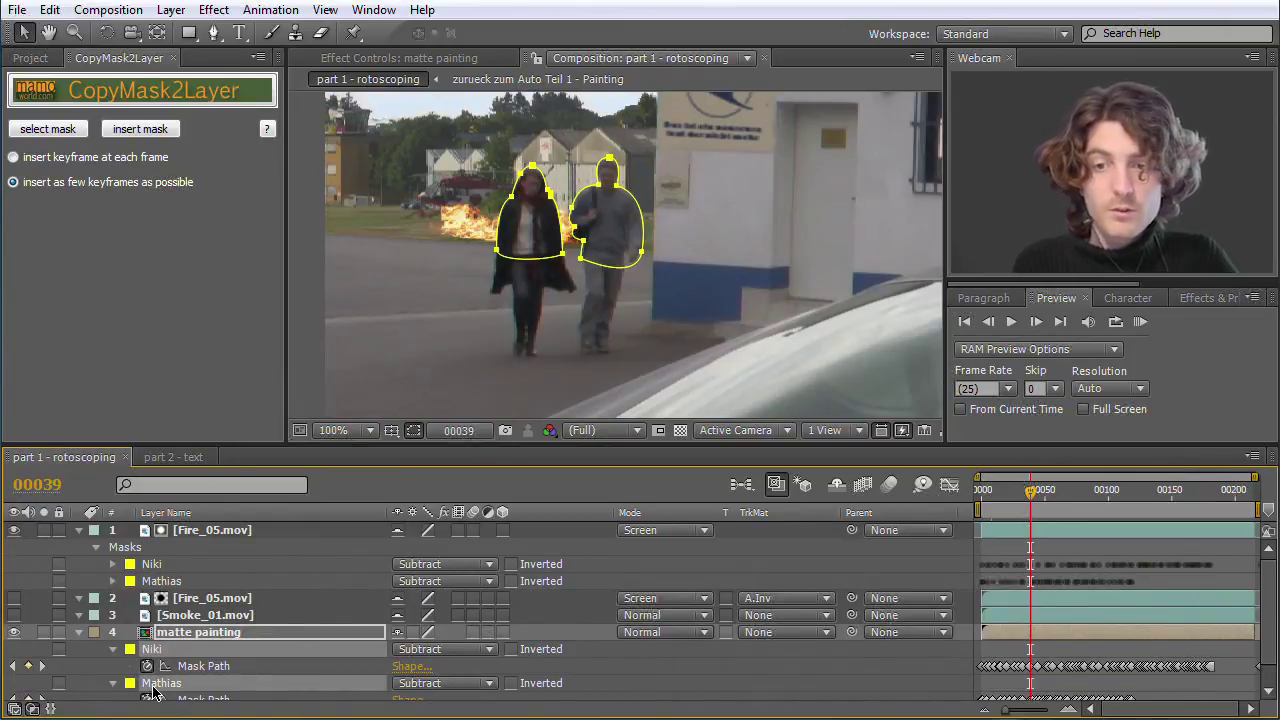
{"action": "left_click", "coordinate": [52, 136]}
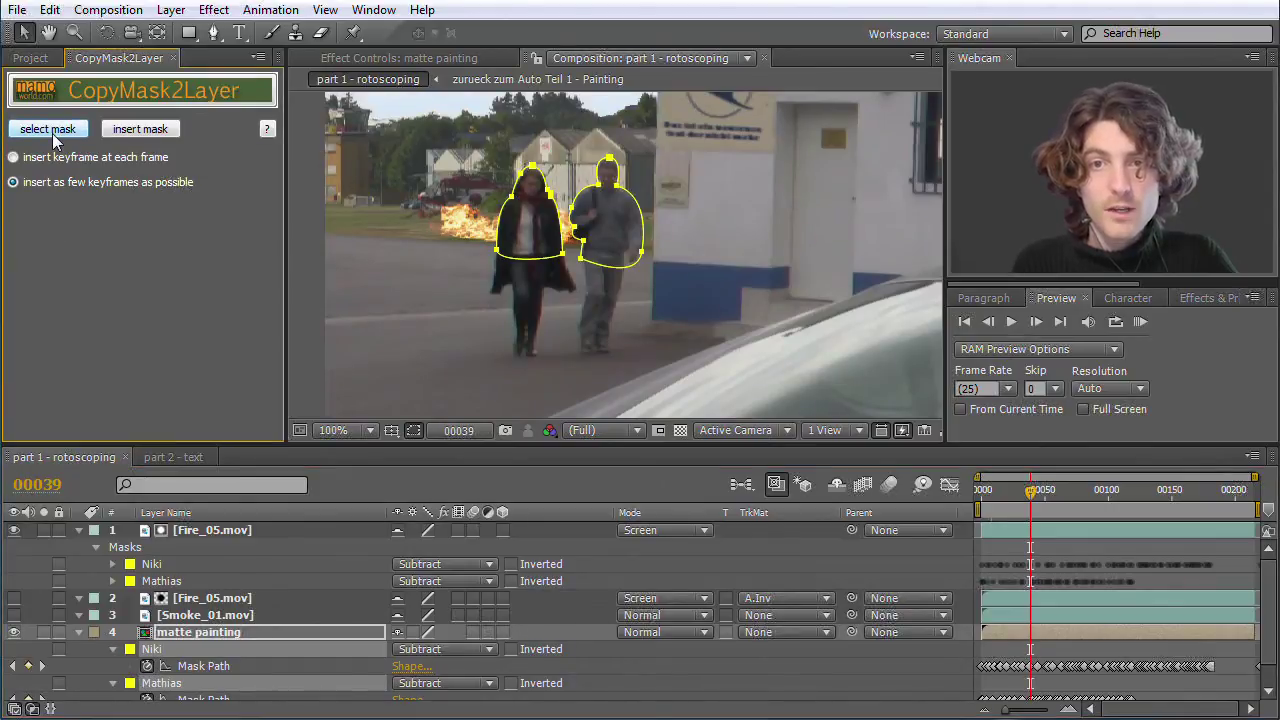
{"action": "left_click", "coordinate": [210, 600]}
{"action": "left_click", "coordinate": [210, 616], "text": "shift"}
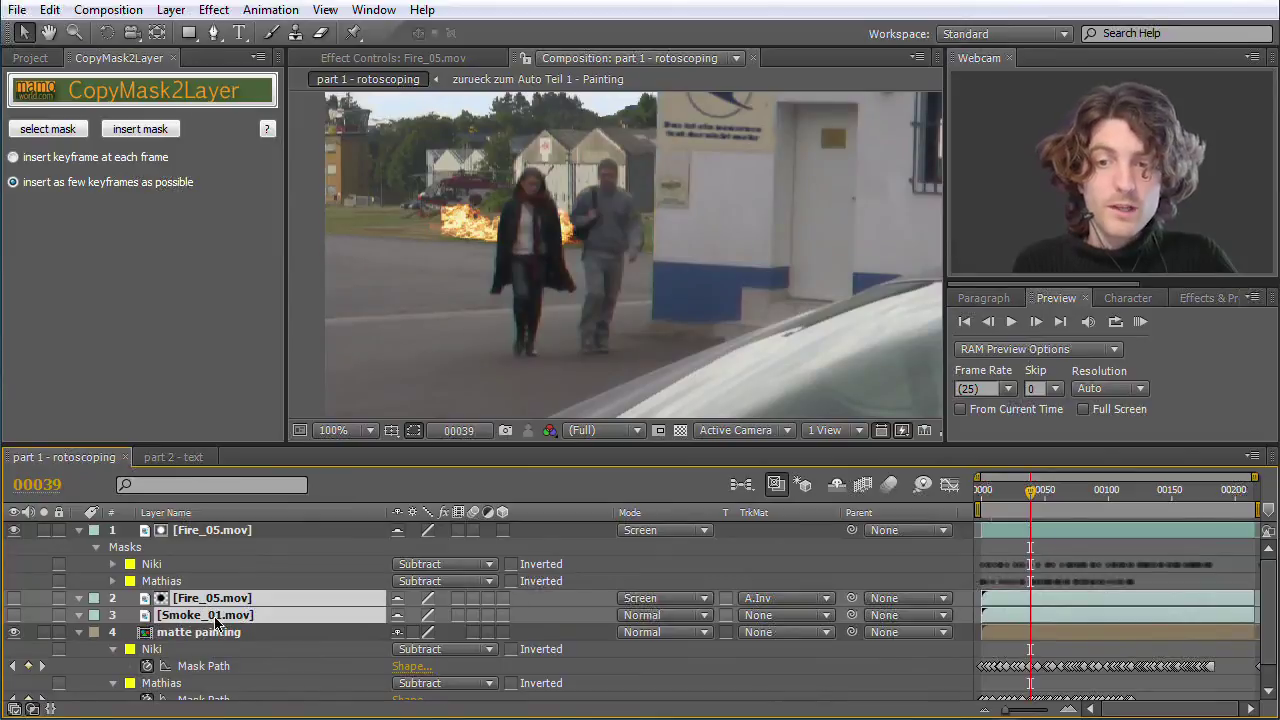
{"action": "left_click", "coordinate": [128, 135]}
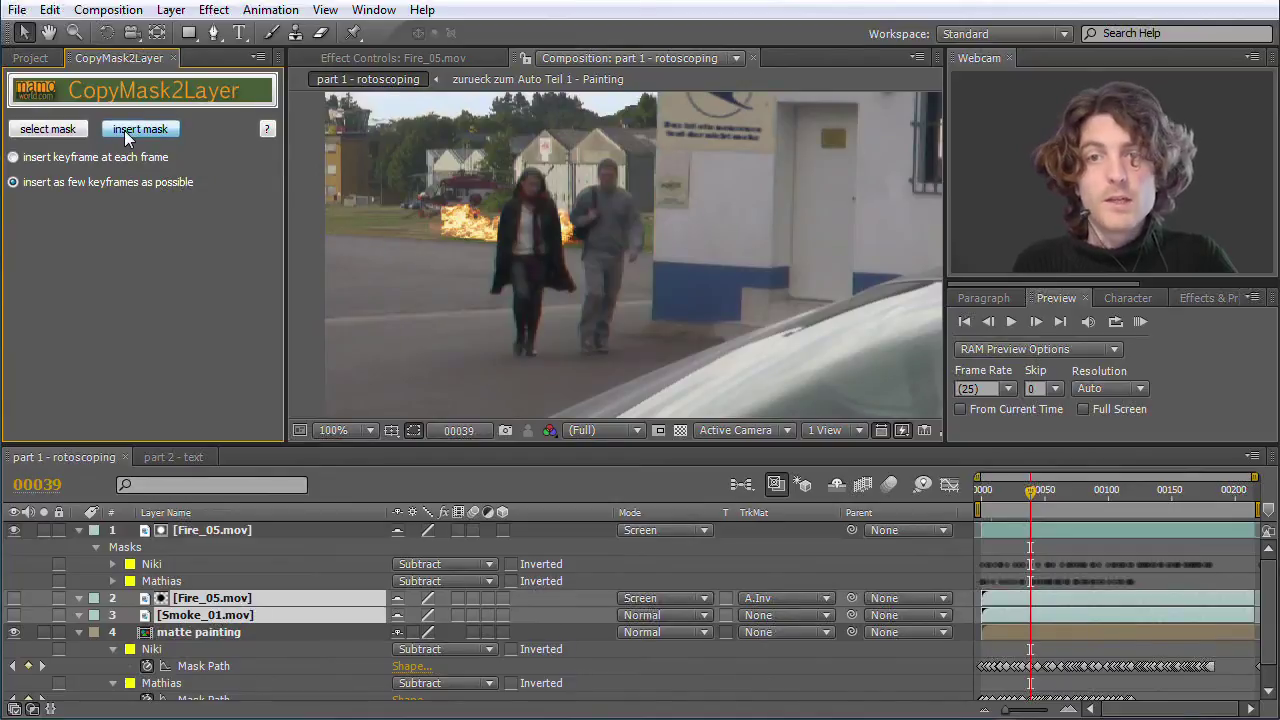
{"action": "scroll", "coordinate": [200, 643], "scroll_direction": "down", "scroll_amount": 1}
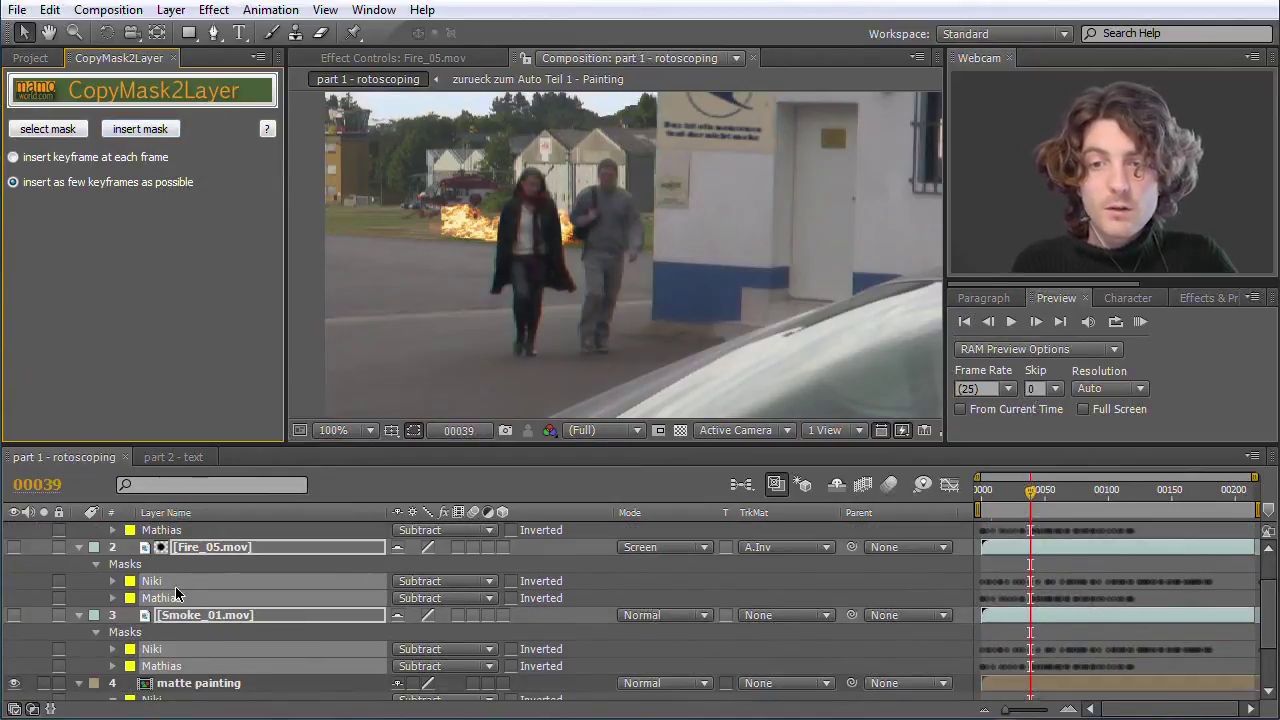
Make the second Fire_05.mov layer visible and scrub back to check its masks
{"action": "left_click", "coordinate": [14, 547]}
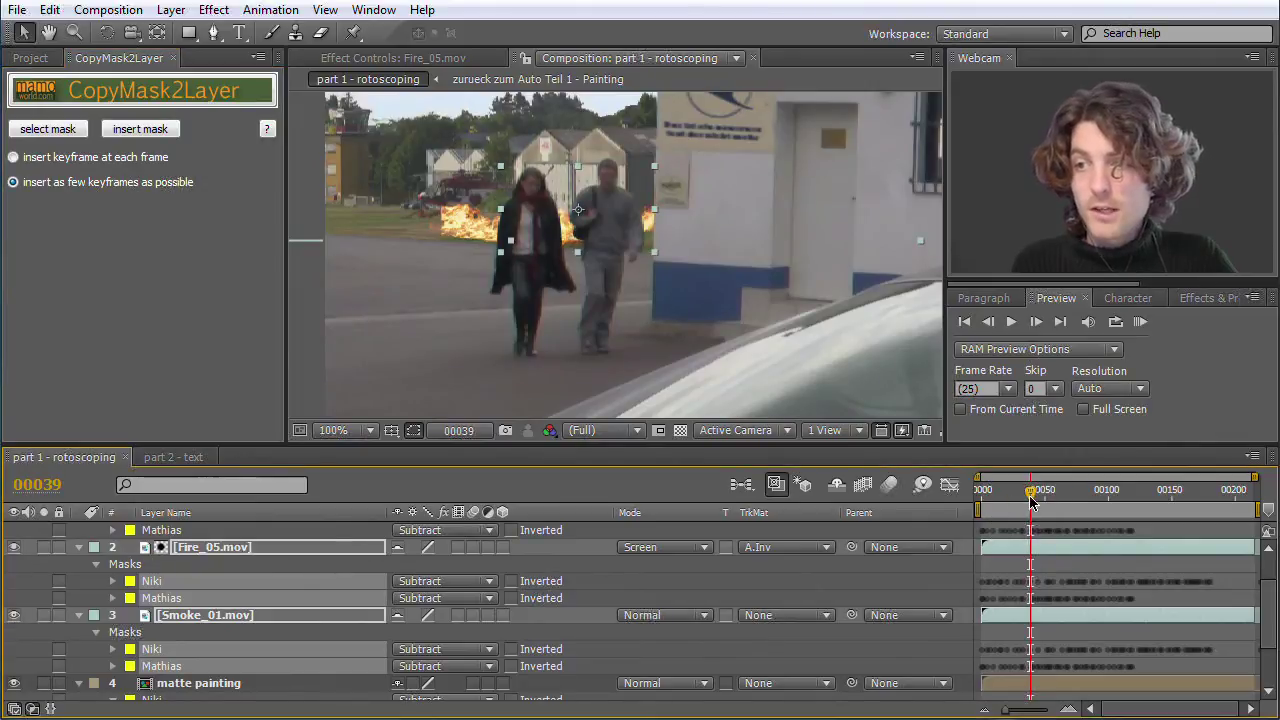
{"action": "mouse_move", "coordinate": [1035, 493]}
{"action": "left_mouse_down"}
{"action": "mouse_move", "coordinate": [990, 495]}
{"action": "mouse_move", "coordinate": [1044, 495]}
{"action": "left_mouse_up"}
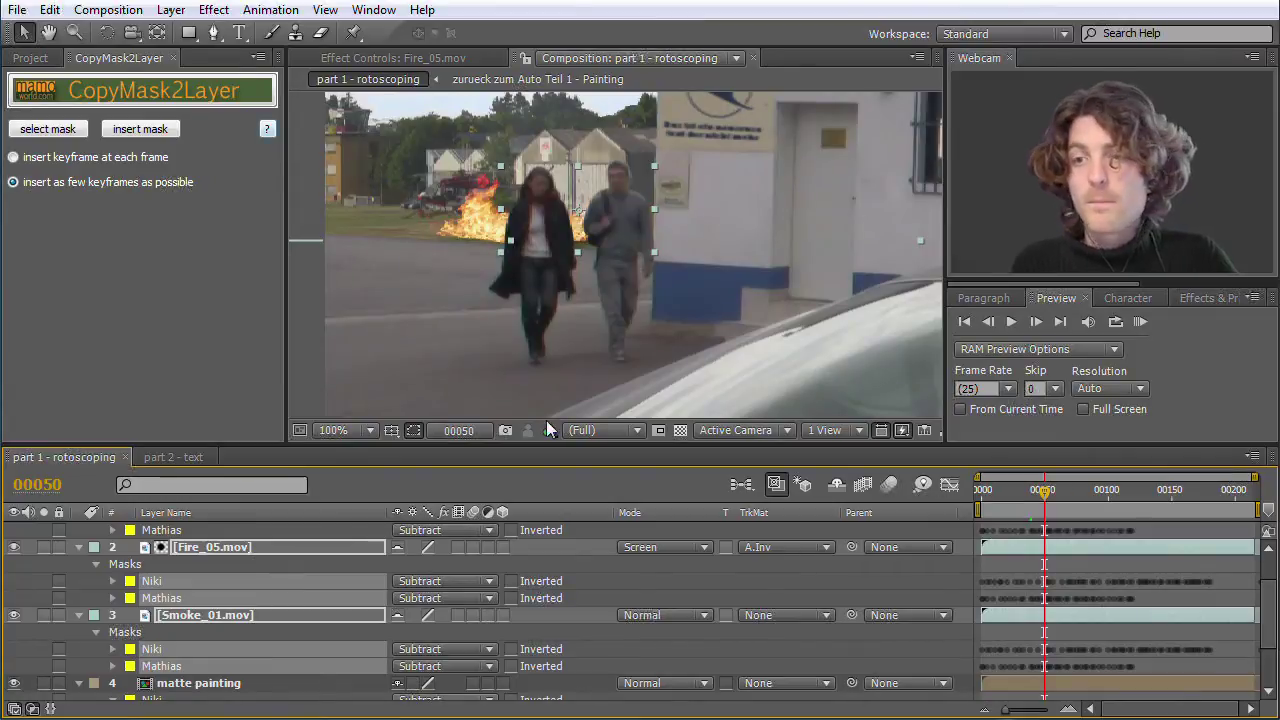
Switch to the part 2 - text composition and rename its Hintergrund layer to 'Background'
{"action": "left_click", "coordinate": [173, 460]}
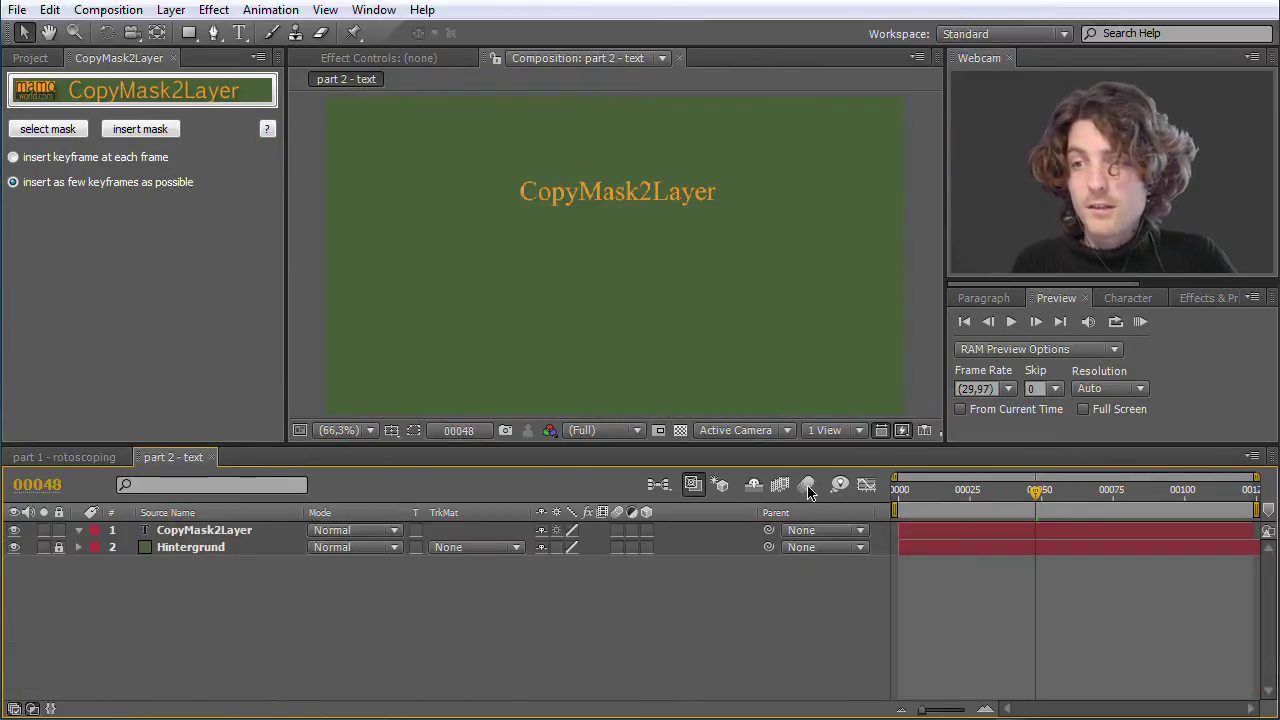
{"action": "left_click_drag", "start_coordinate": [1034, 499], "coordinate": [947, 498]}
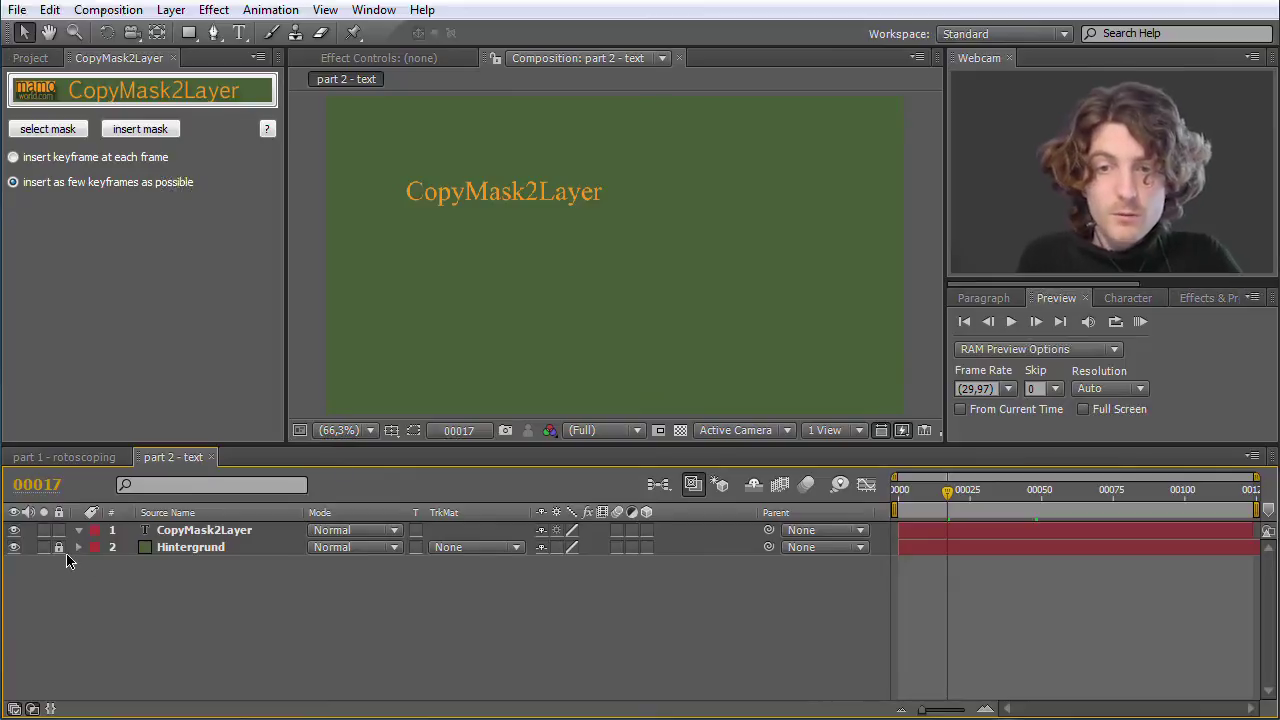
{"action": "left_click", "coordinate": [157, 549]}
{"action": "key", "text": "Return"}
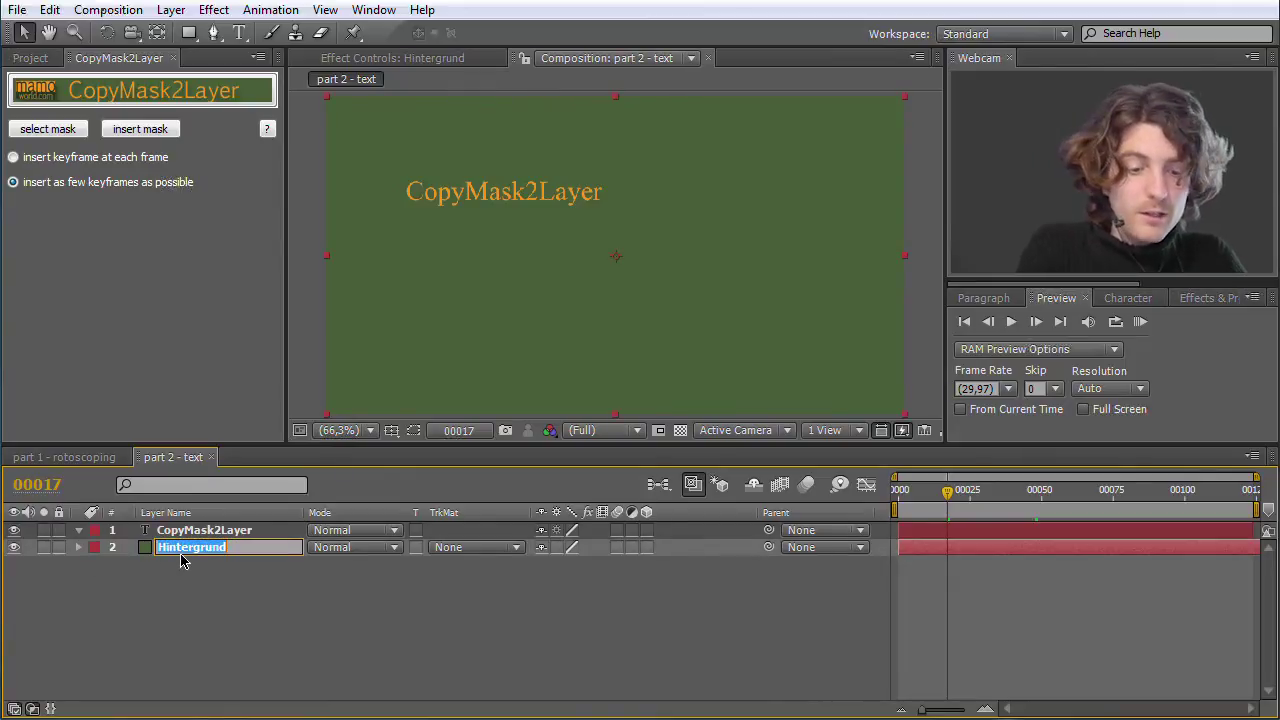
{"action": "type", "text": "Background"}
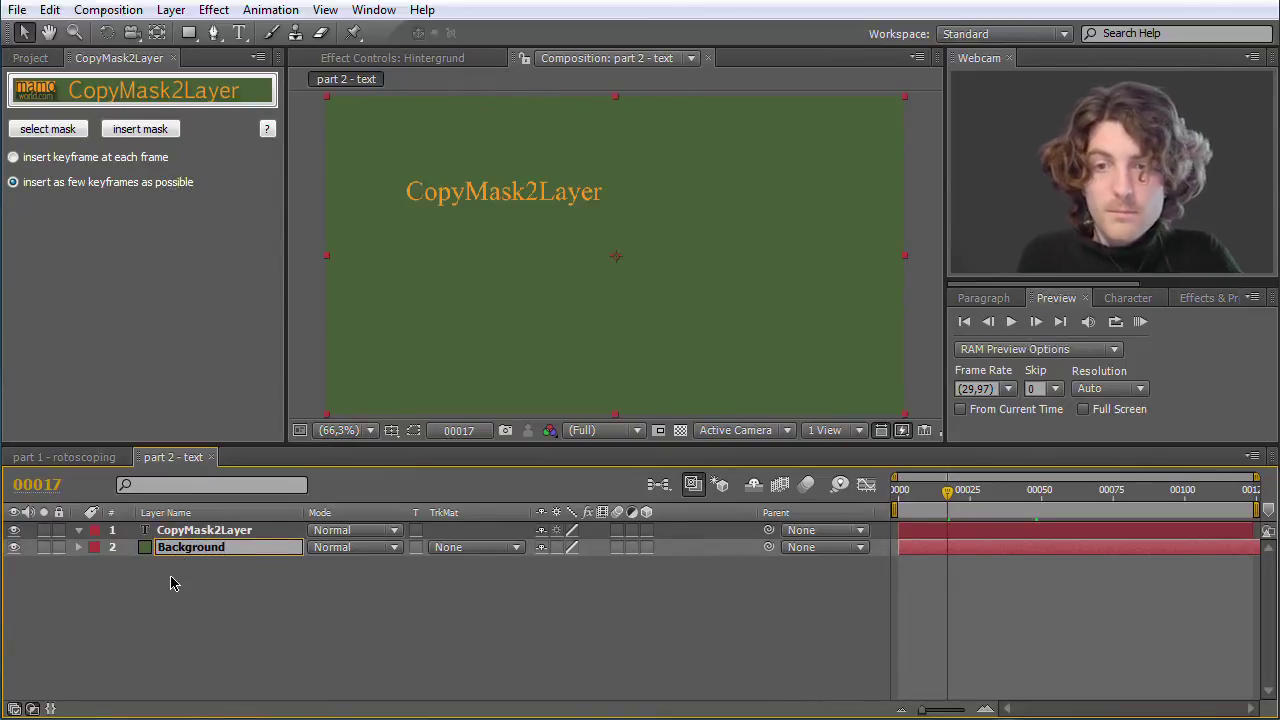
{"action": "left_click", "coordinate": [168, 578]}
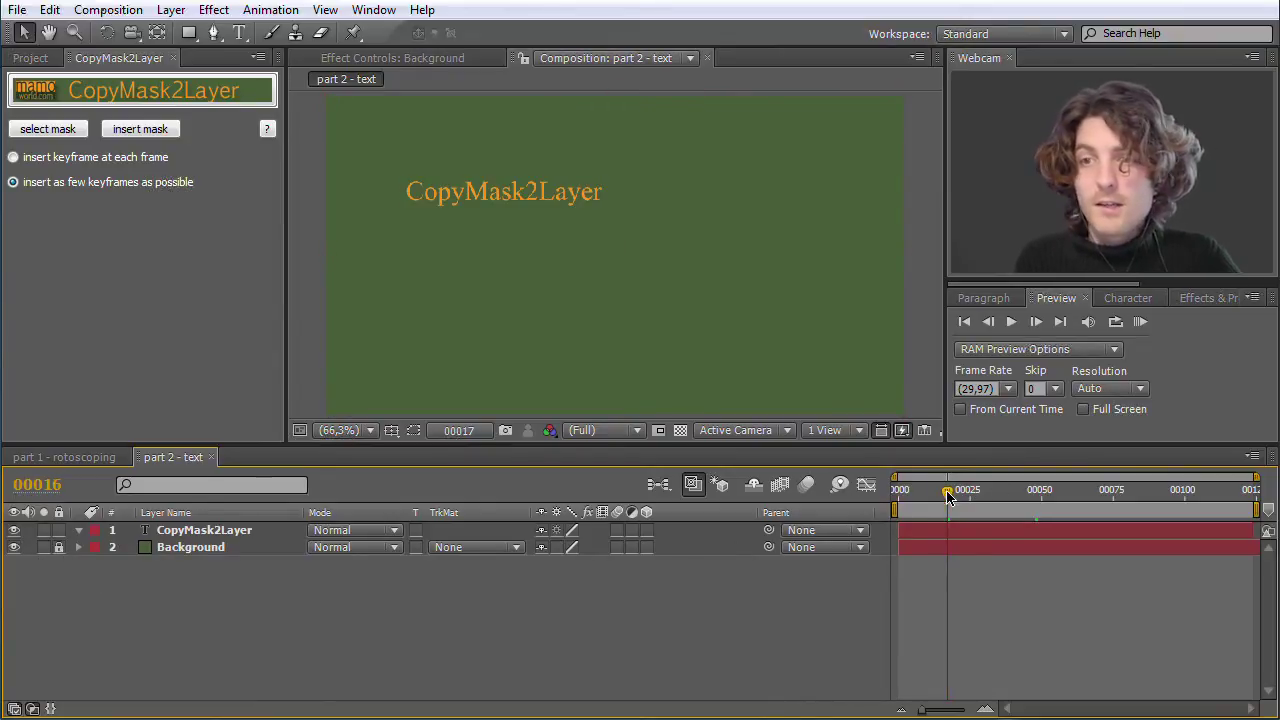
{"action": "left_click_drag", "start_coordinate": [948, 497], "coordinate": [896, 495]}
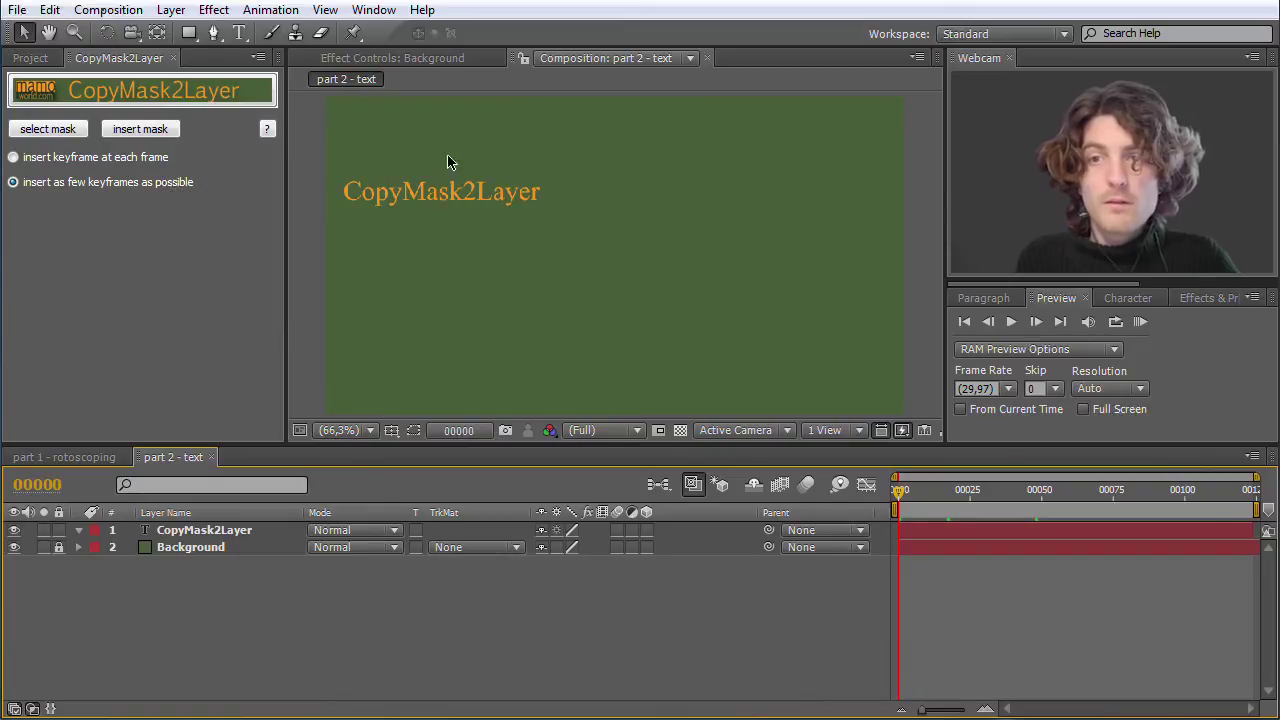
{"action": "mouse_move", "coordinate": [191, 36]}
{"action": "left_mouse_down"}
{"action": "mouse_move", "coordinate": [220, 38]}
{"action": "mouse_move", "coordinate": [256, 80]}
{"action": "left_mouse_up"}
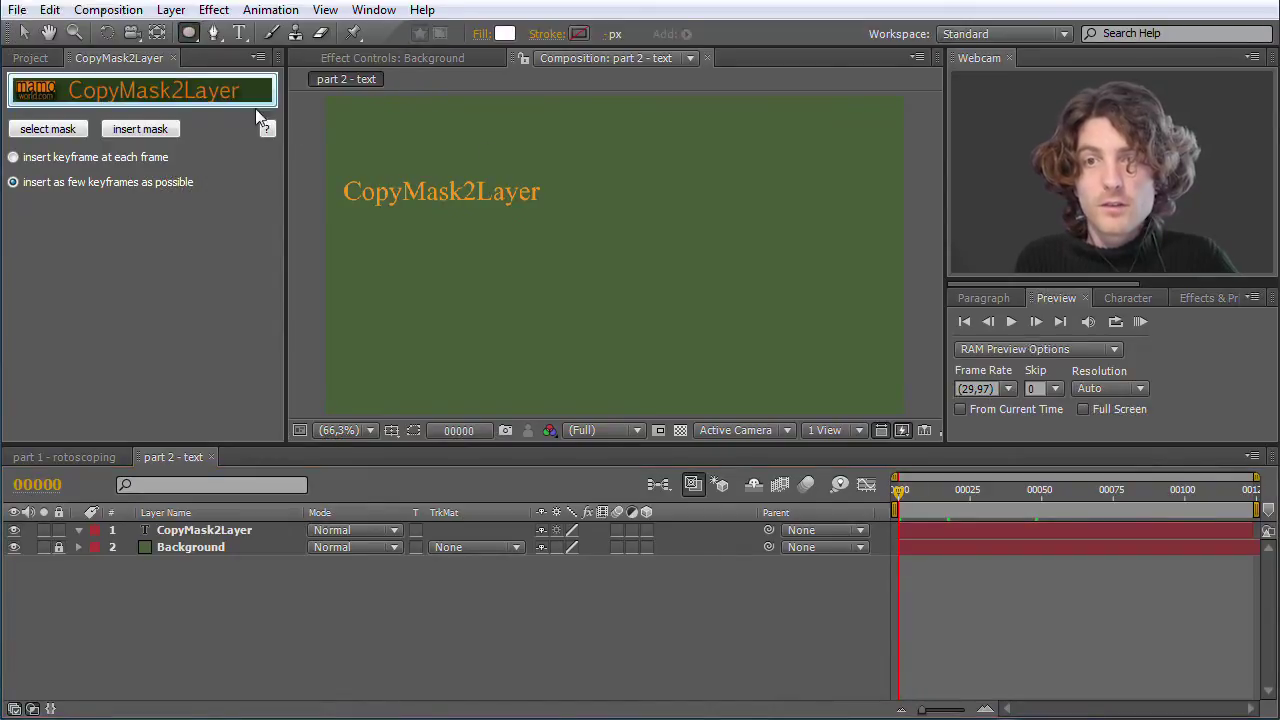
{"action": "left_click", "coordinate": [185, 531]}
{"action": "left_click_drag", "start_coordinate": [431, 149], "coordinate": [521, 229]}
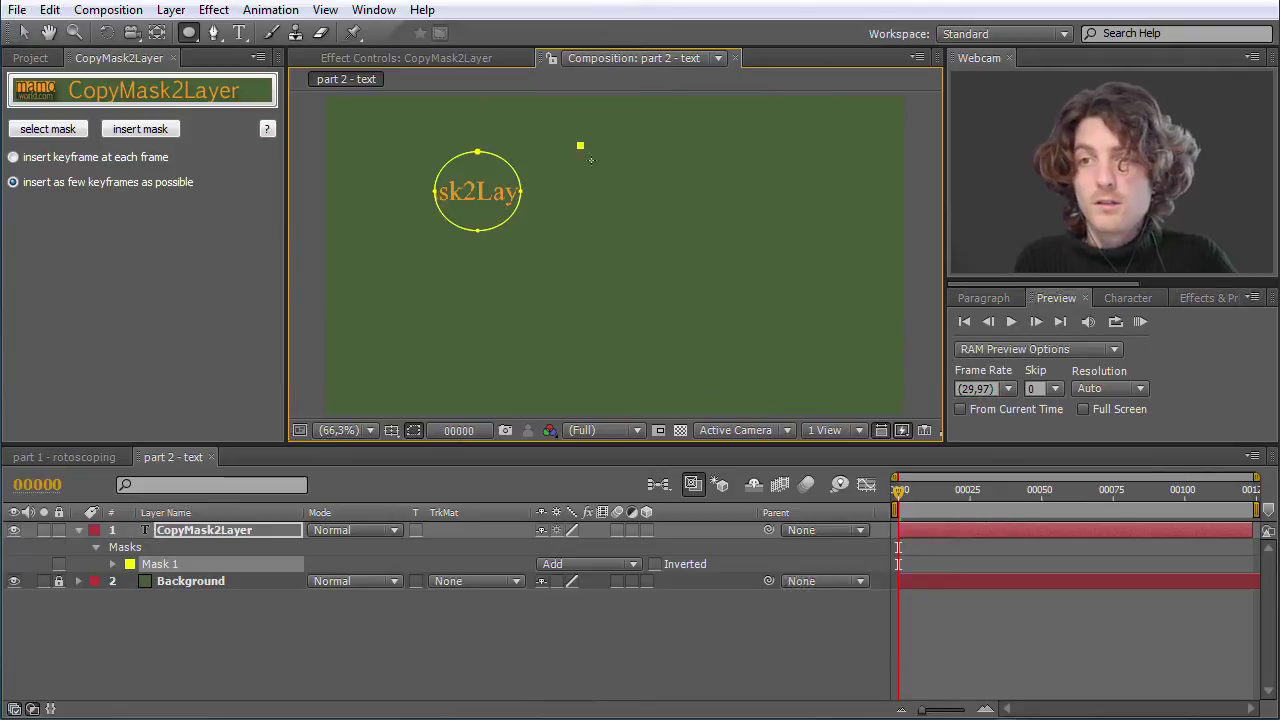
{"action": "left_click_drag", "start_coordinate": [590, 159], "coordinate": [676, 240]}
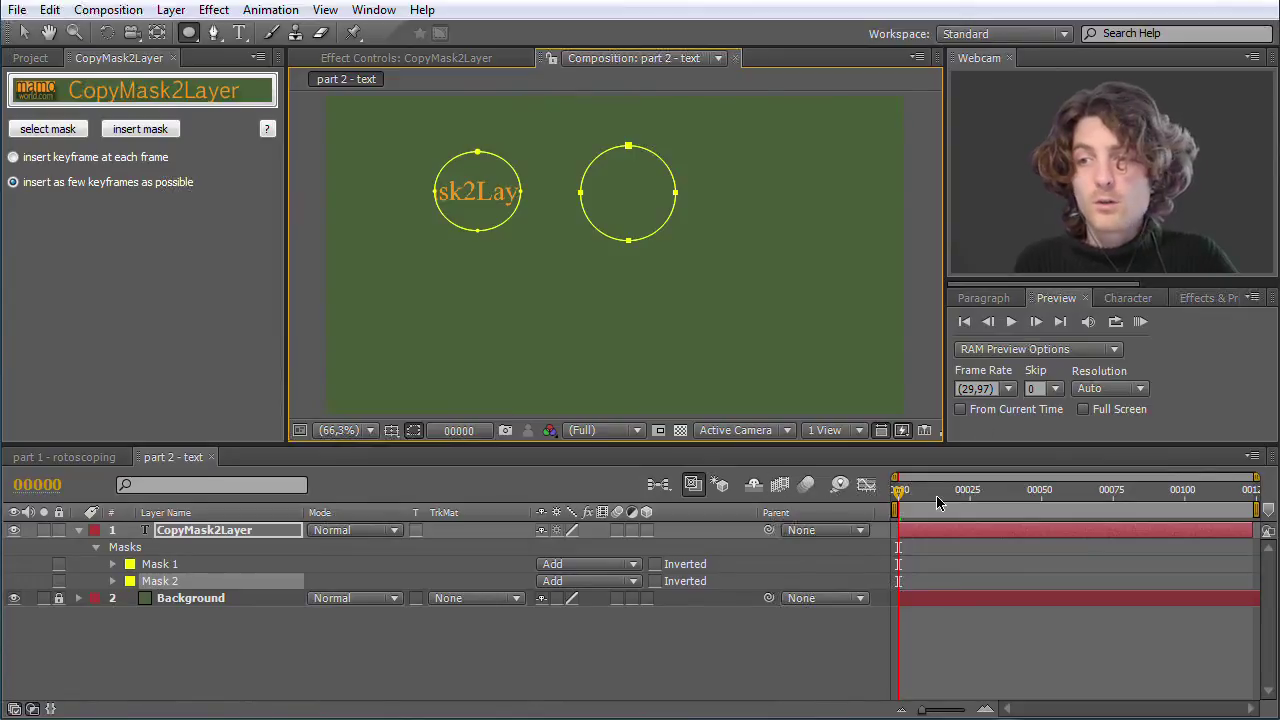
{"action": "mouse_move", "coordinate": [897, 497]}
{"action": "left_mouse_down"}
{"action": "mouse_move", "coordinate": [1103, 502]}
{"action": "mouse_move", "coordinate": [877, 510]}
{"action": "left_mouse_up"}
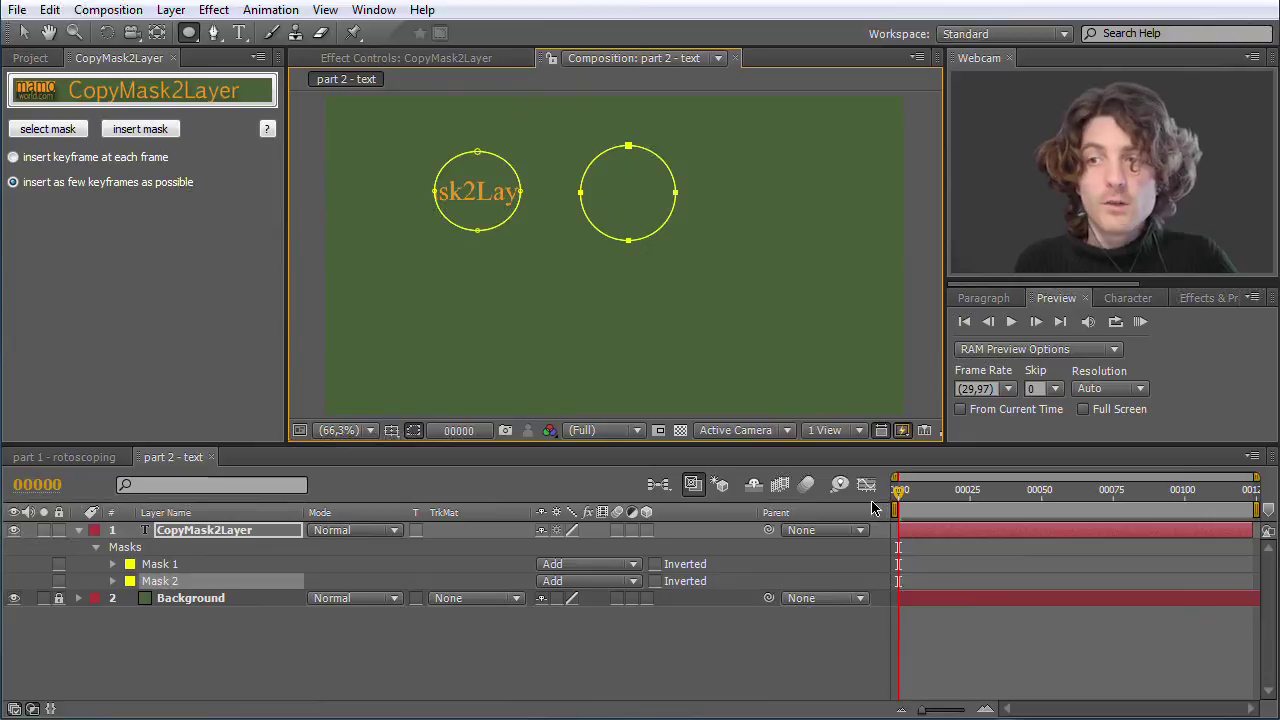
{"action": "left_click", "coordinate": [160, 566], "text": "shift"}
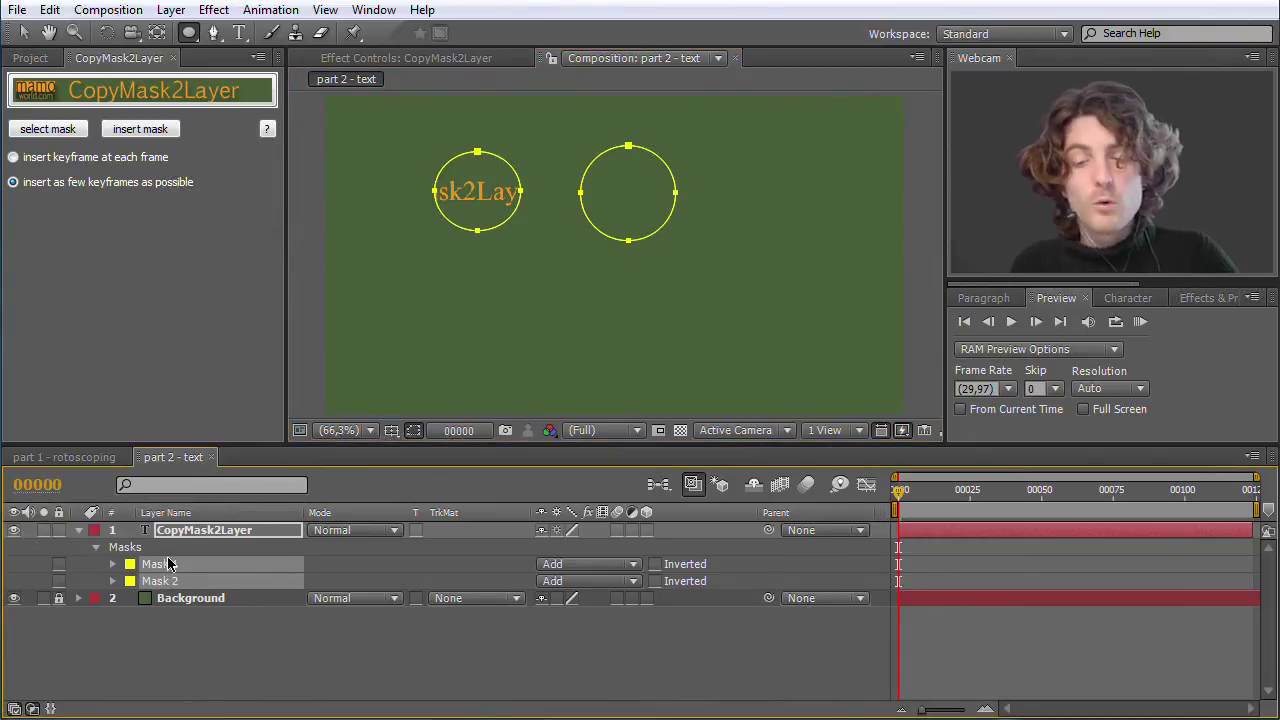
{"action": "key", "text": "Delete"}
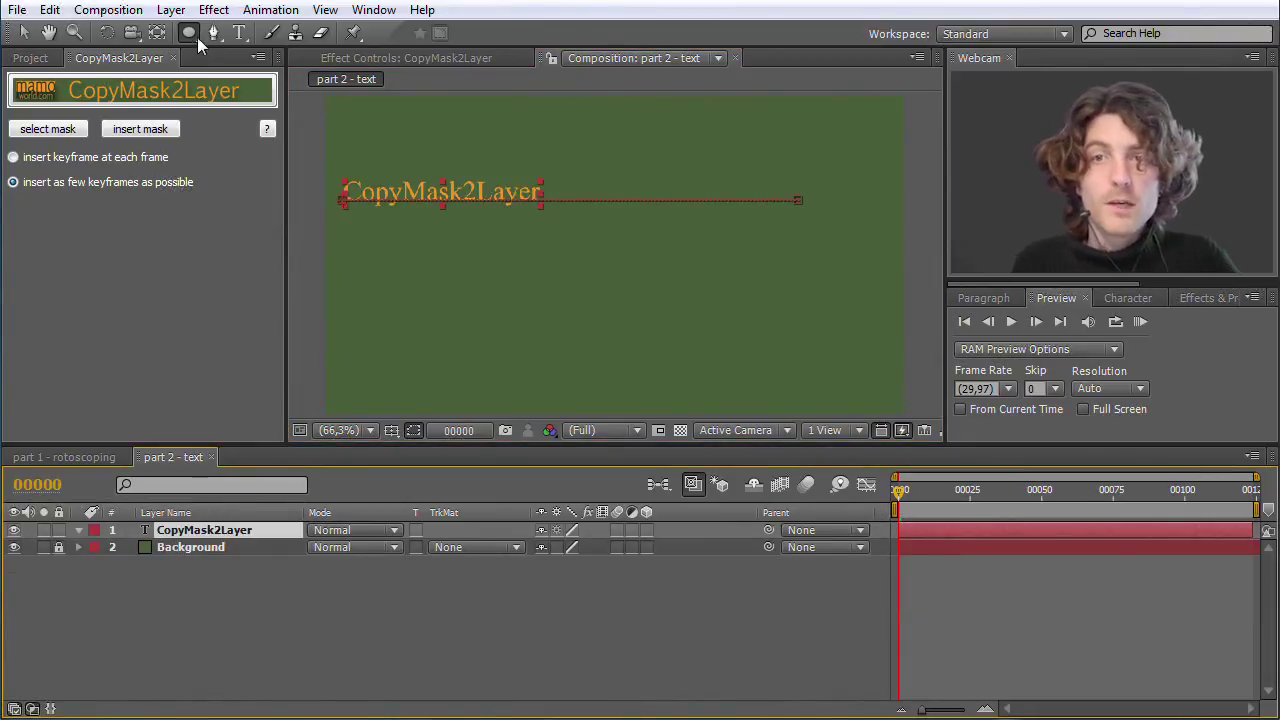
Add a new null layer and draw two ellipse masks, one over the text and one to its right
{"action": "left_click", "coordinate": [171, 10]}
{"action": "mouse_move", "coordinate": [192, 35]}
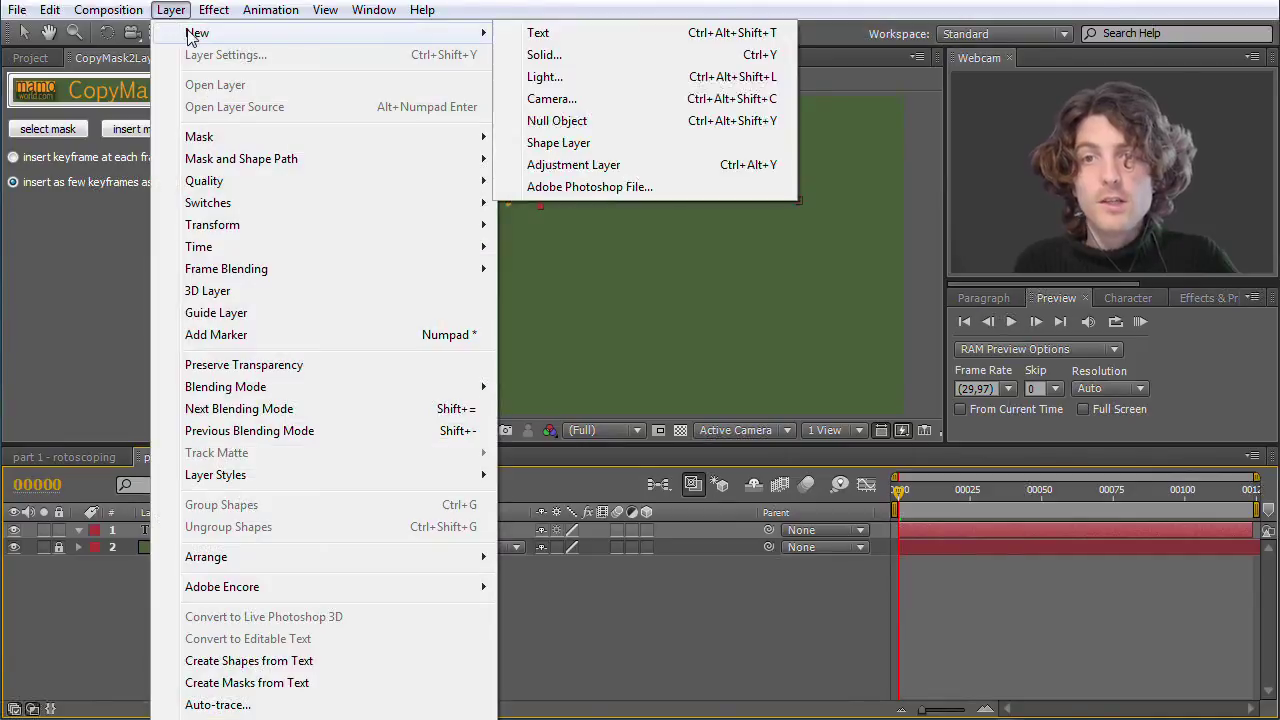
{"action": "left_click", "coordinate": [557, 120]}
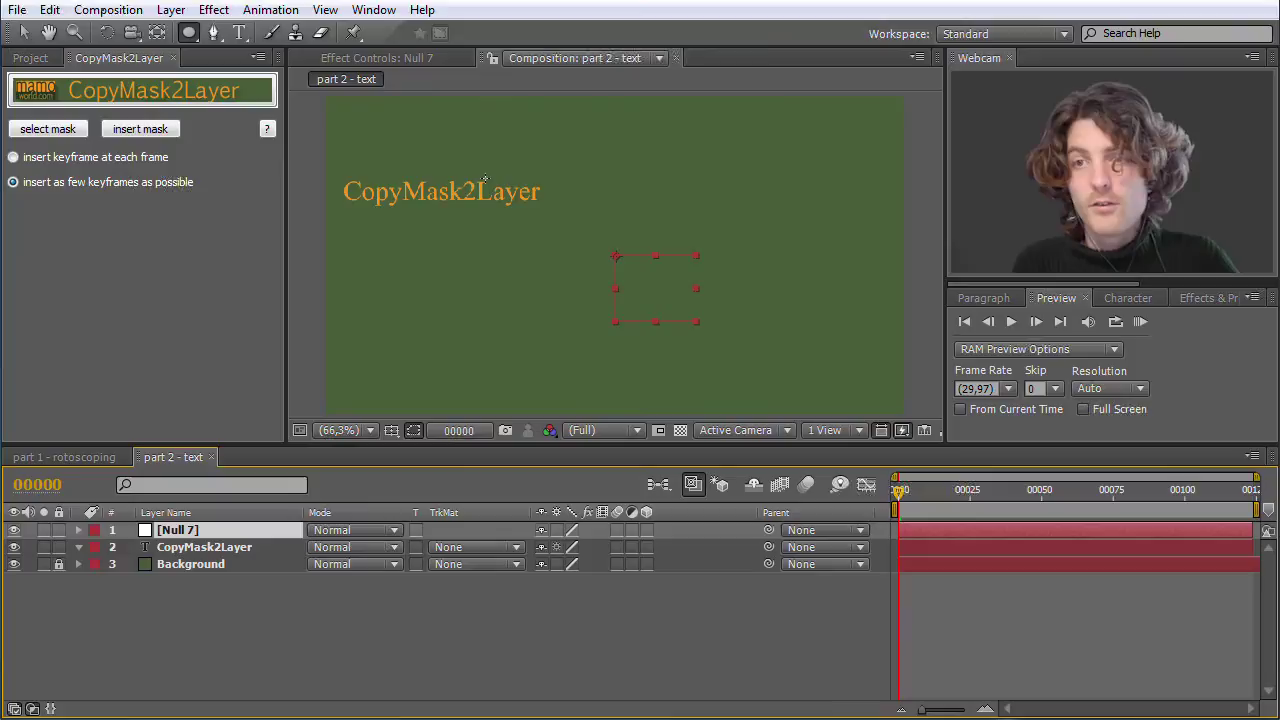
{"action": "mouse_move", "coordinate": [434, 147]}
{"action": "left_mouse_down"}
{"action": "mouse_move", "coordinate": [494, 222]}
{"action": "mouse_move", "coordinate": [531, 241]}
{"action": "left_mouse_up"}
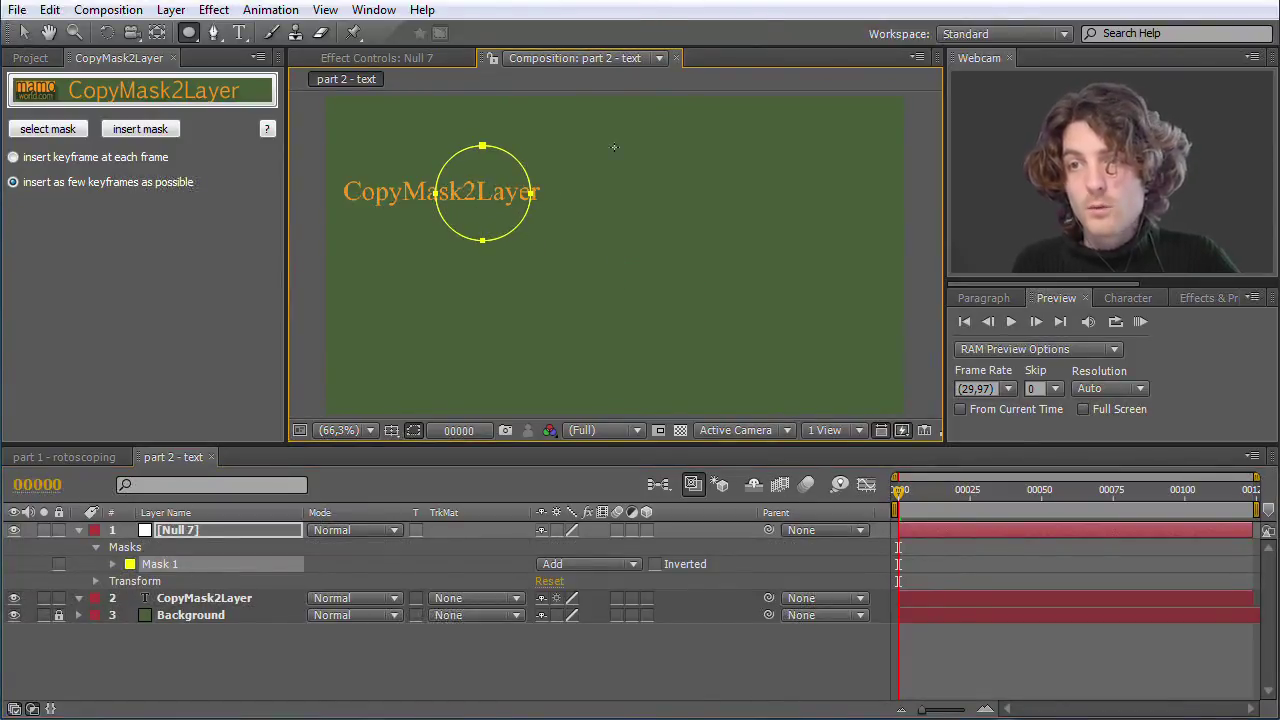
{"action": "left_click_drag", "start_coordinate": [593, 134], "coordinate": [701, 246]}
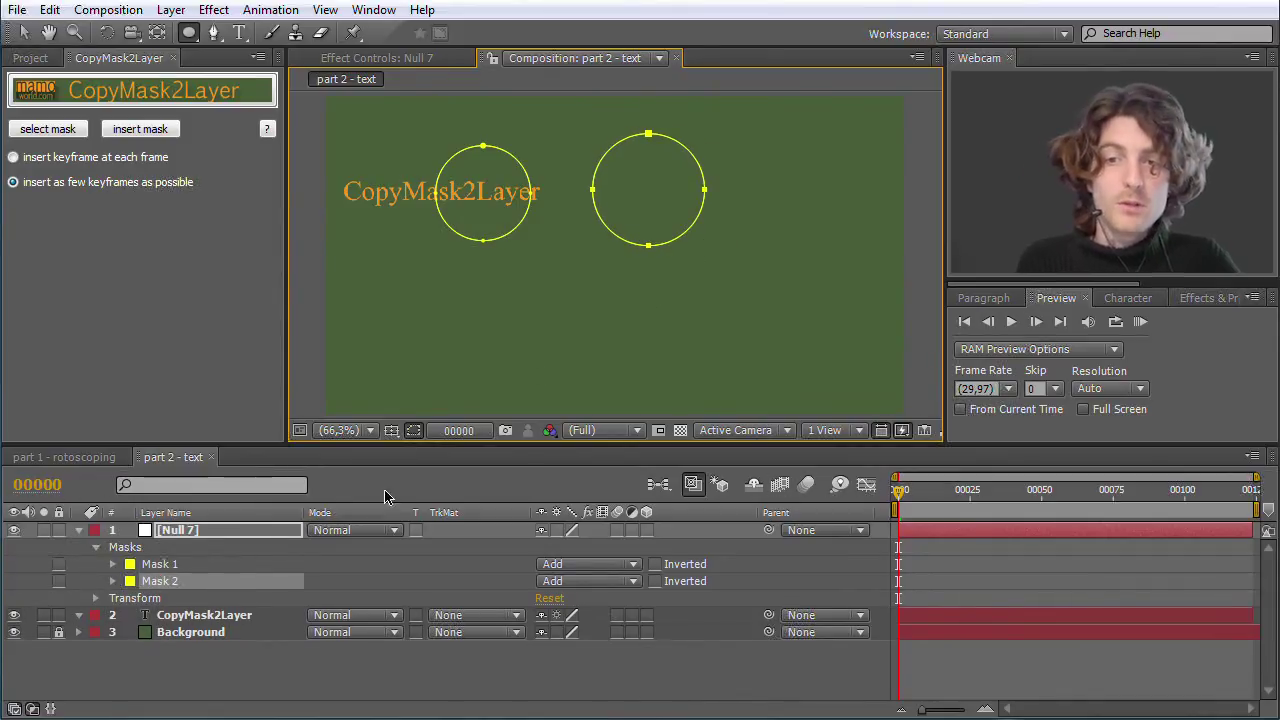
Insert the null's two masks onto the CopyMask2Layer text with CopyMask2Layer, then delete Null 7
{"action": "left_click", "coordinate": [150, 565], "text": "shift"}
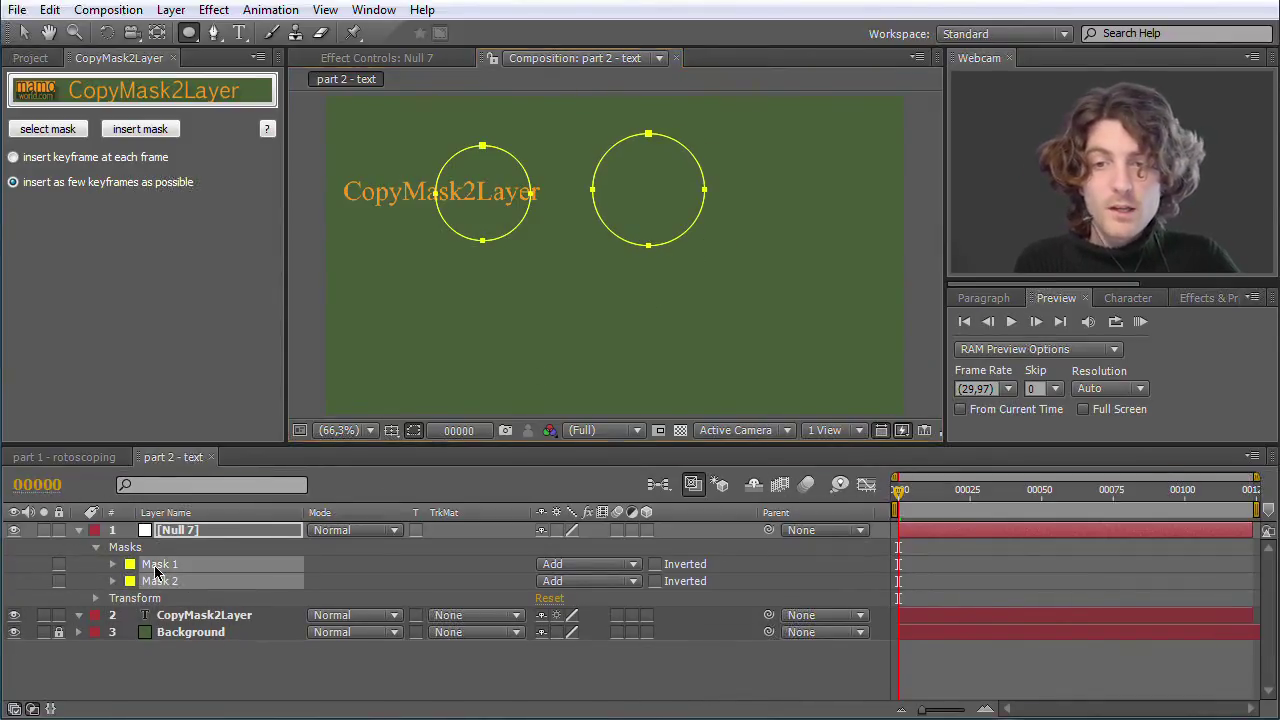
{"action": "left_click", "coordinate": [52, 133]}
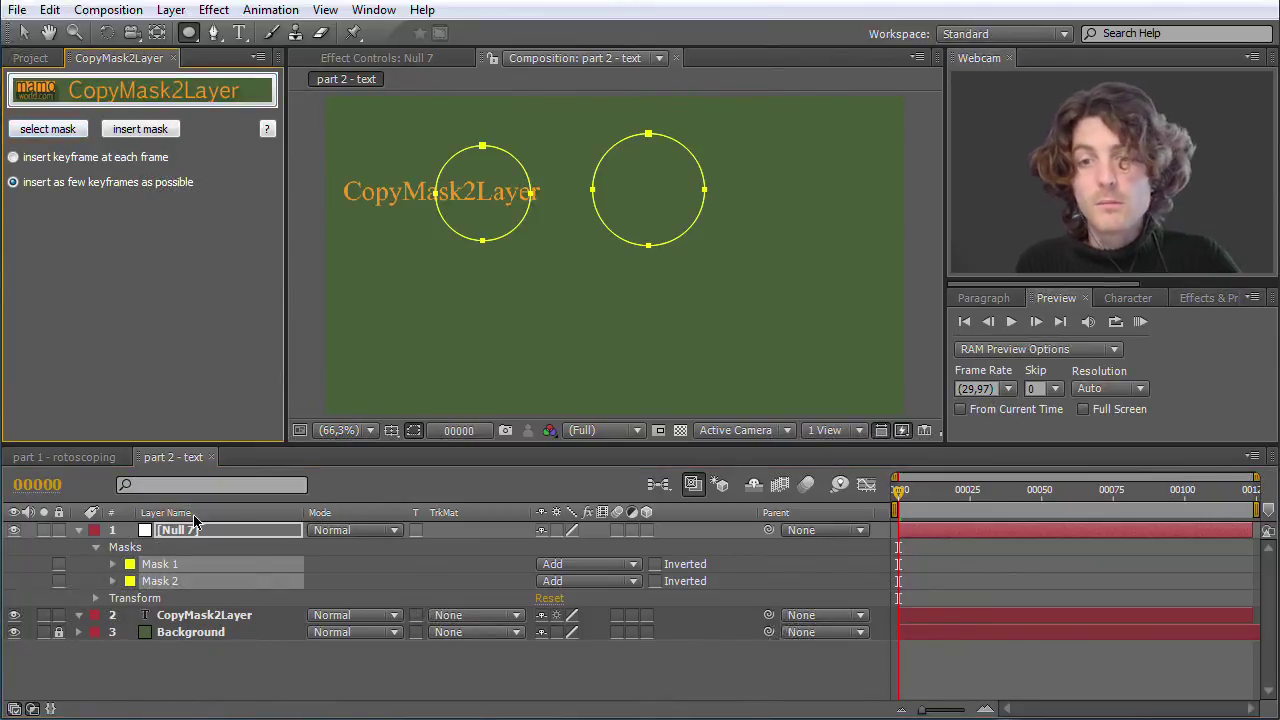
{"action": "left_click", "coordinate": [195, 615]}
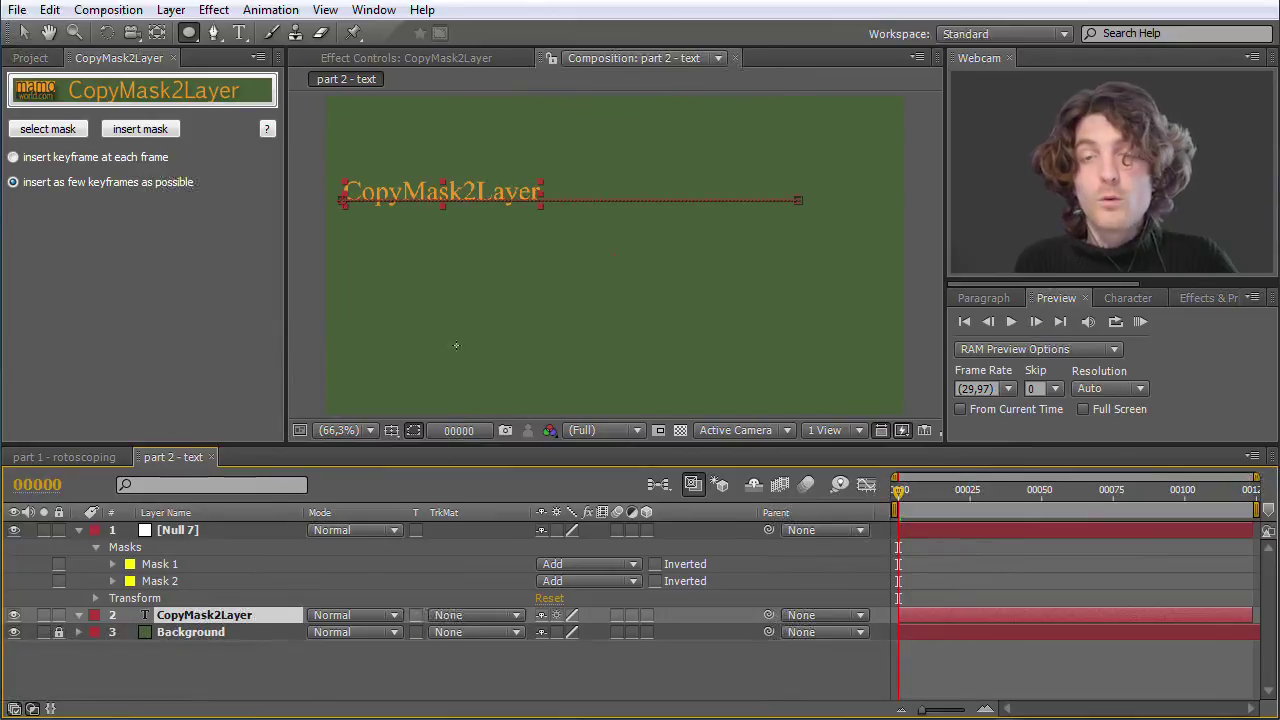
{"action": "left_click", "coordinate": [122, 132]}
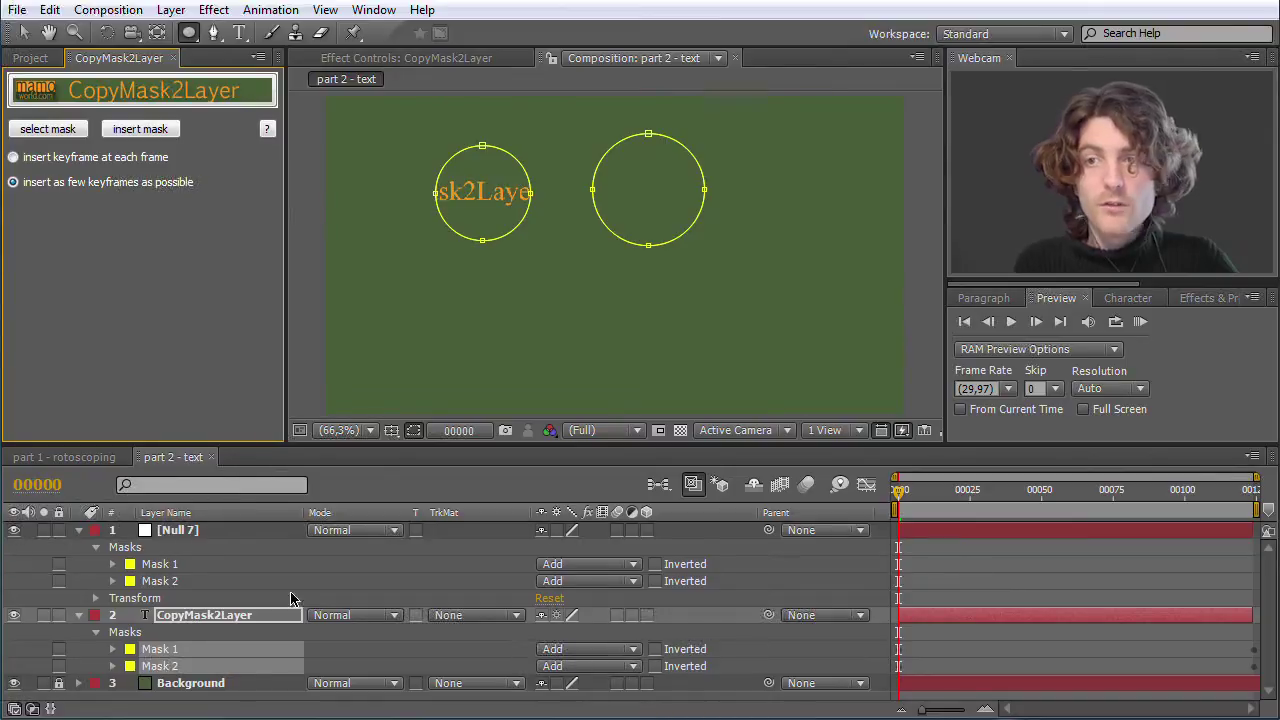
{"action": "left_click", "coordinate": [165, 535]}
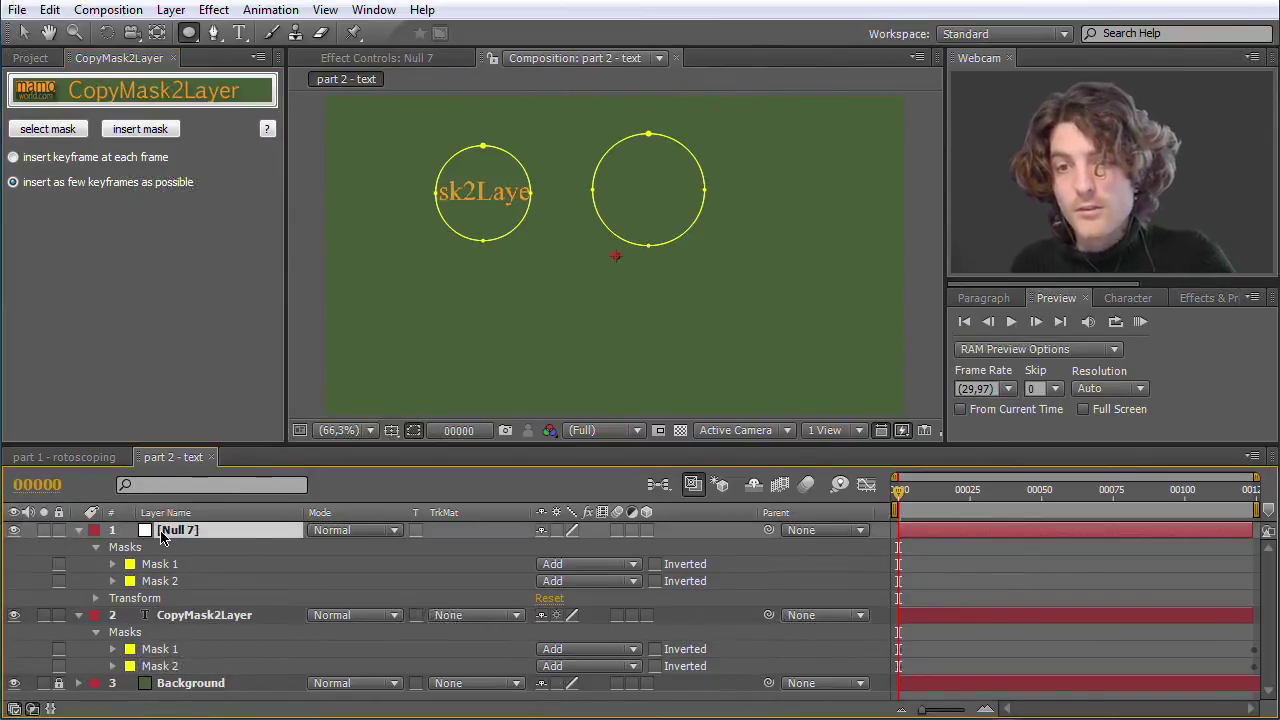
{"action": "key", "text": "Delete"}
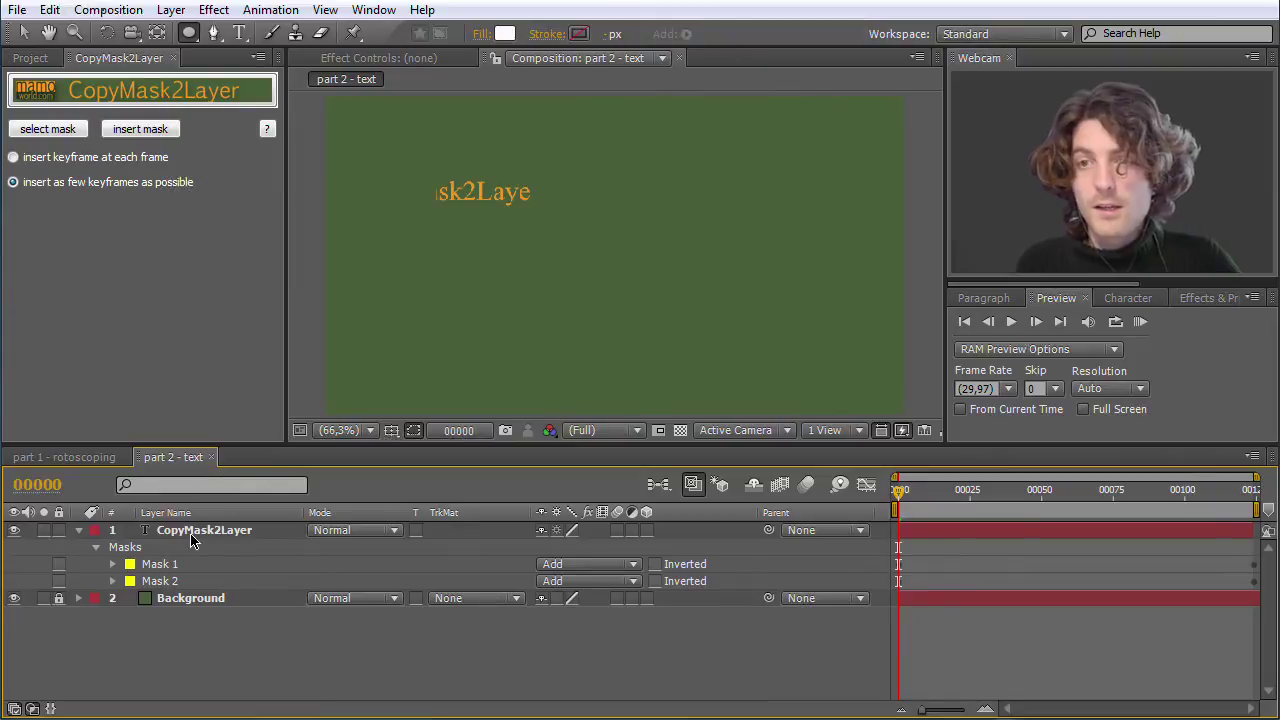
Preview the text through the masks, check its Position keys, and show Mask 1's path keyframes at frame 23
{"action": "left_click", "coordinate": [192, 538]}
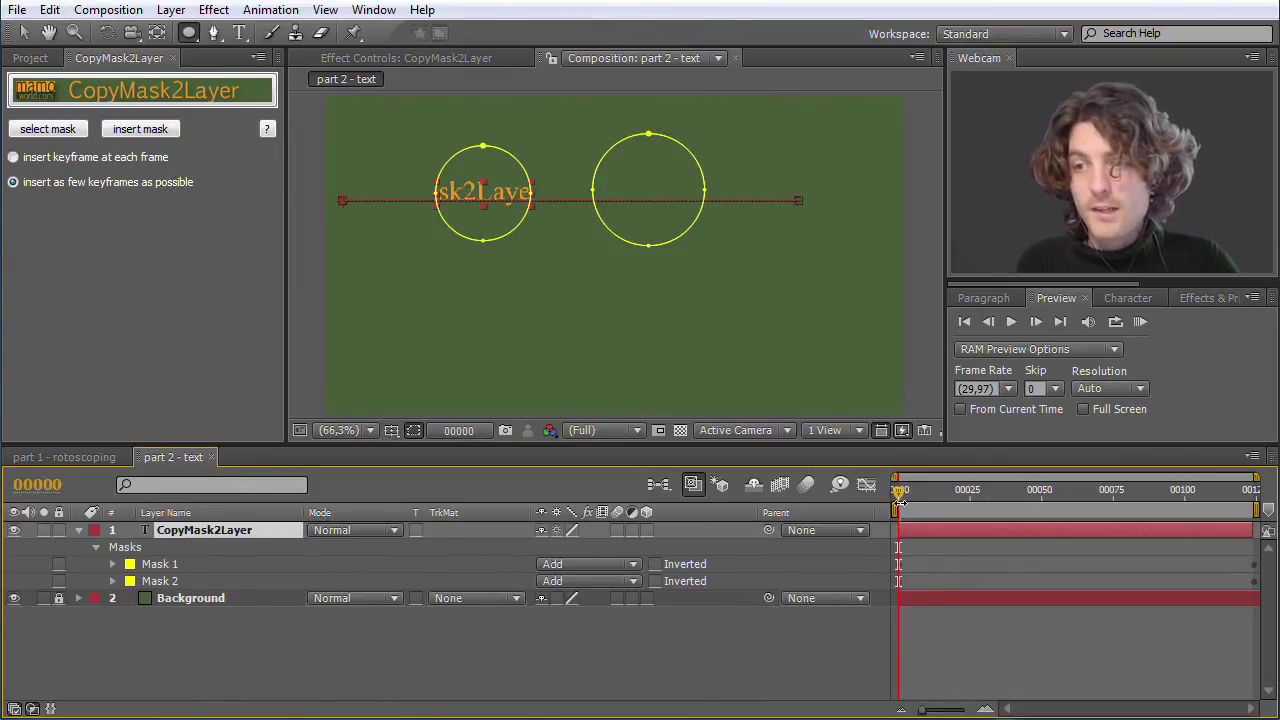
{"action": "left_click_drag", "start_coordinate": [901, 499], "coordinate": [1050, 512]}
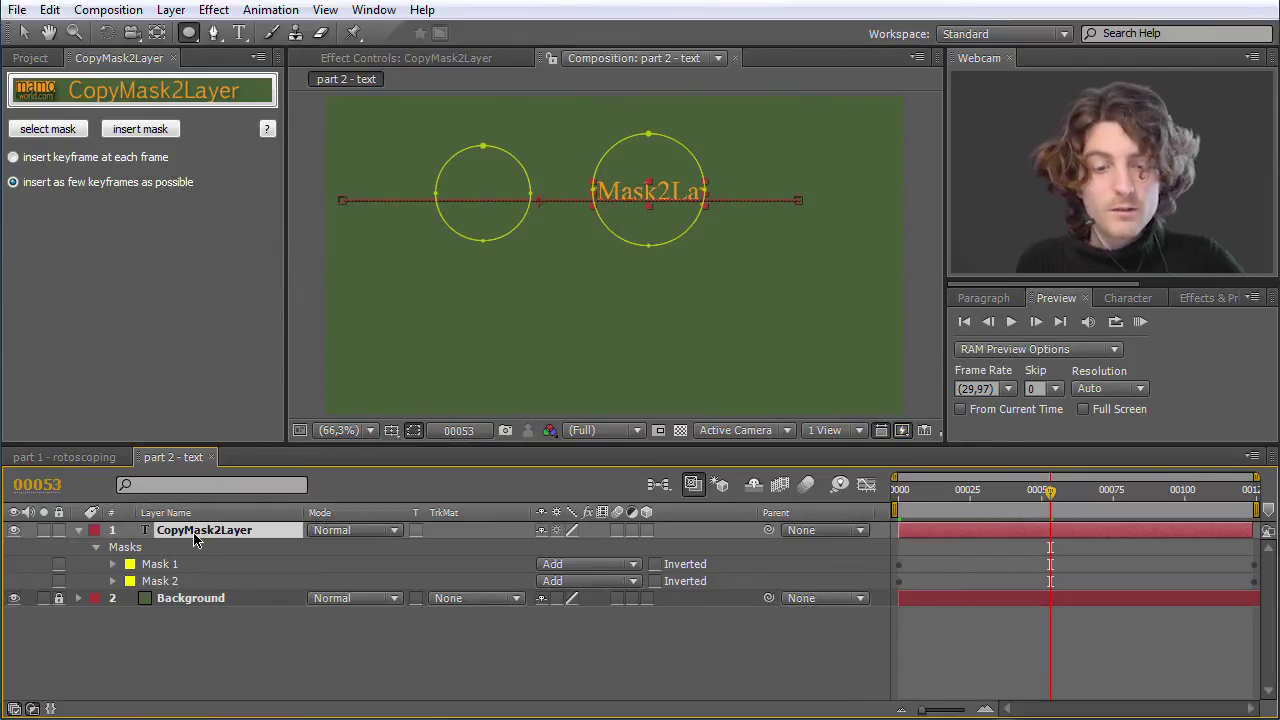
{"action": "key", "text": "p"}
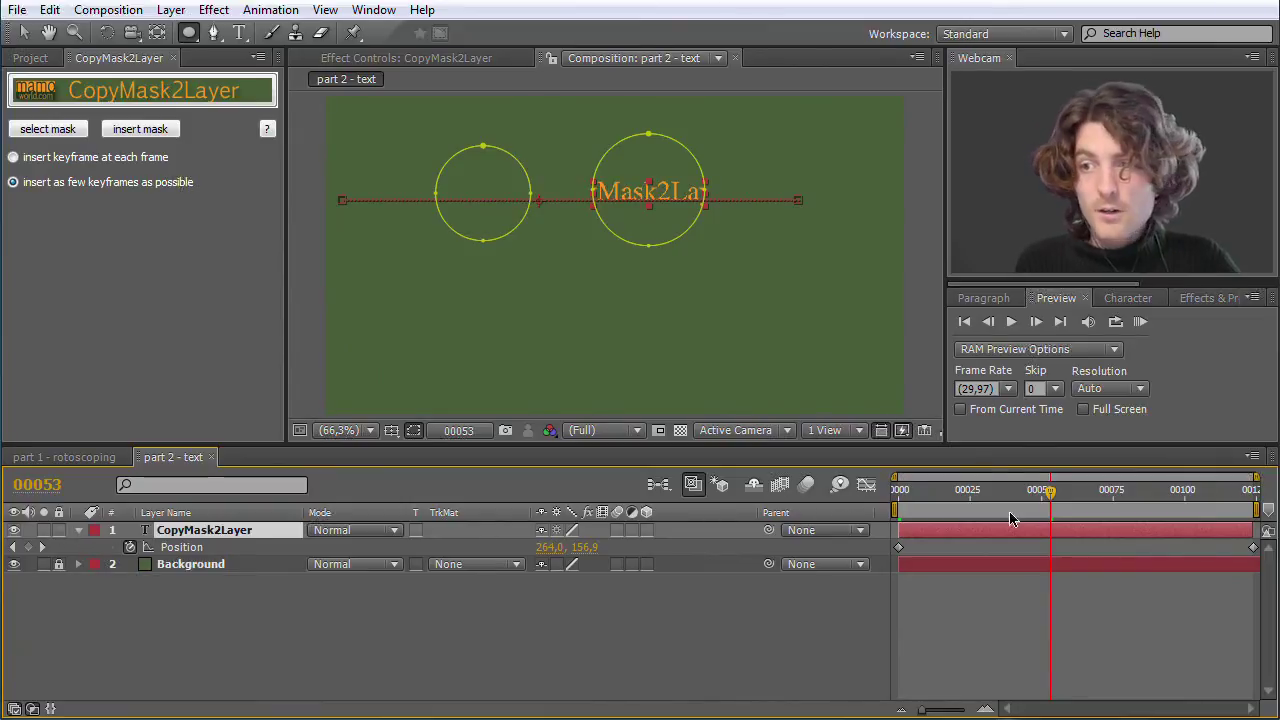
{"action": "left_click_drag", "start_coordinate": [1040, 497], "coordinate": [965, 503]}
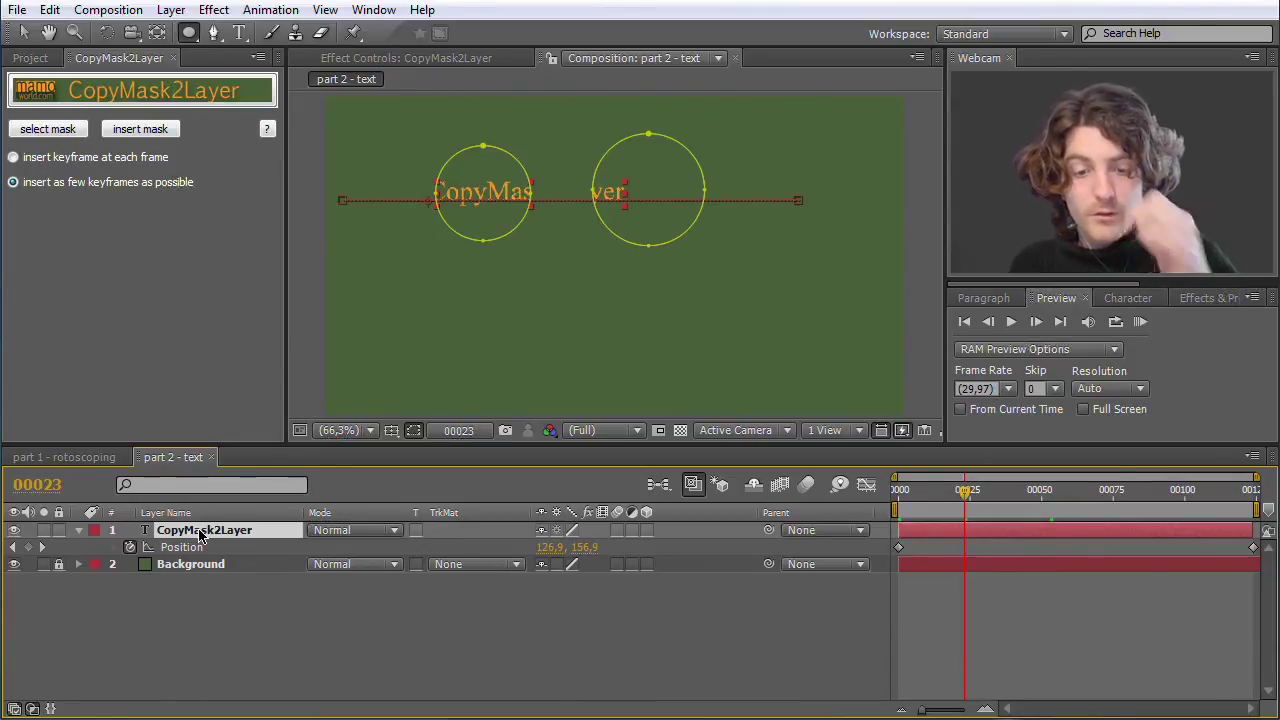
{"action": "key", "text": "m"}
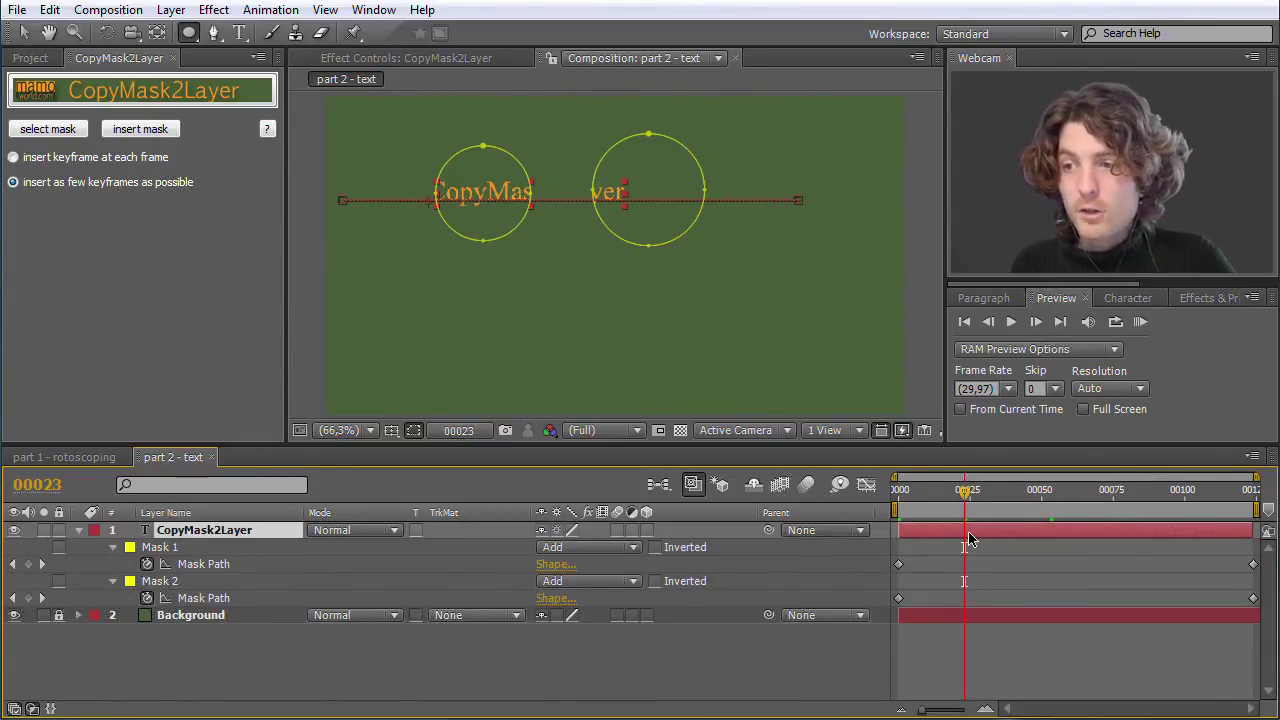
{"action": "left_click", "coordinate": [166, 551]}
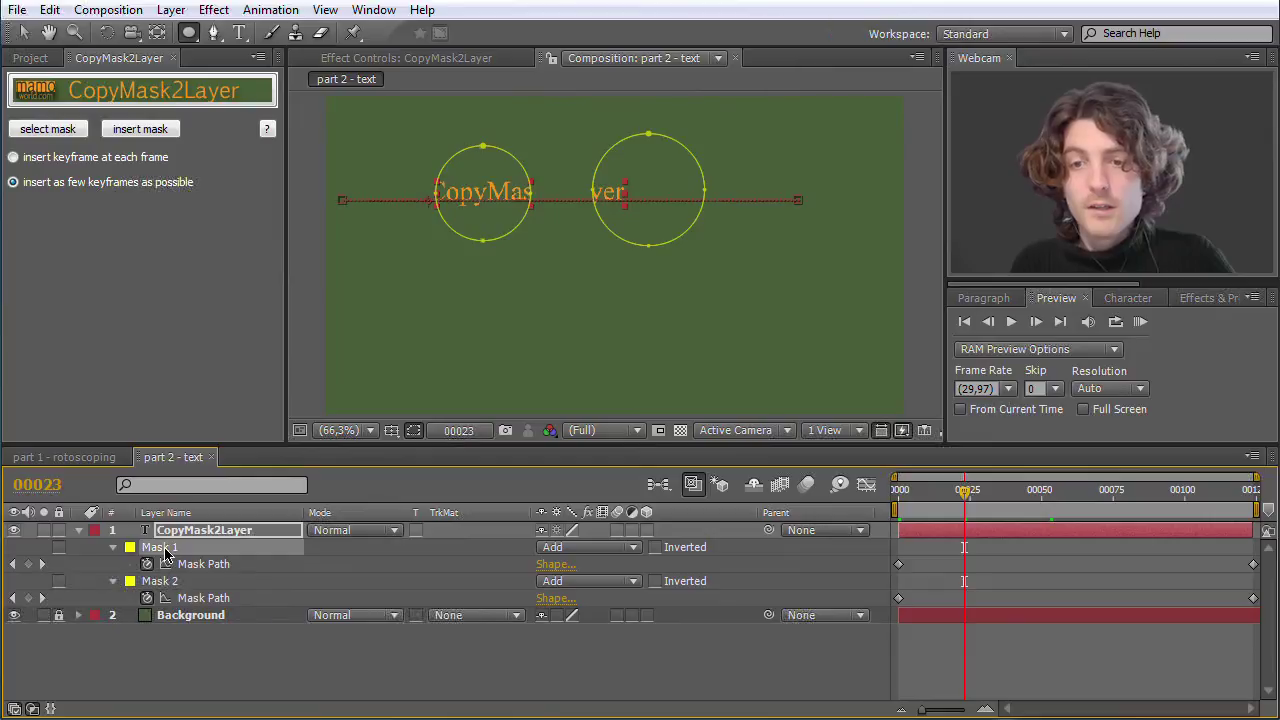
Select the text's Mask 1 path keyframes and scrub the timeline to preview the masked CopyMask2Layer title
{"action": "left_click", "coordinate": [221, 566]}
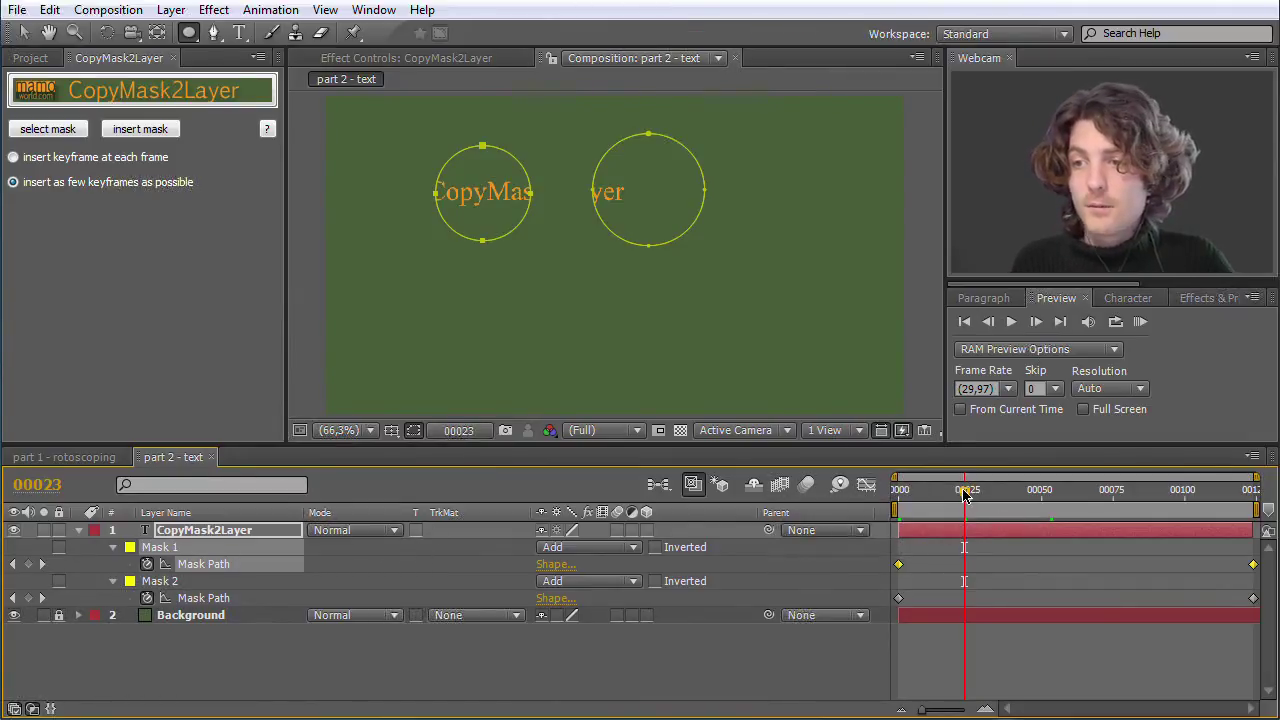
{"action": "left_click_drag", "start_coordinate": [965, 494], "coordinate": [1007, 494]}
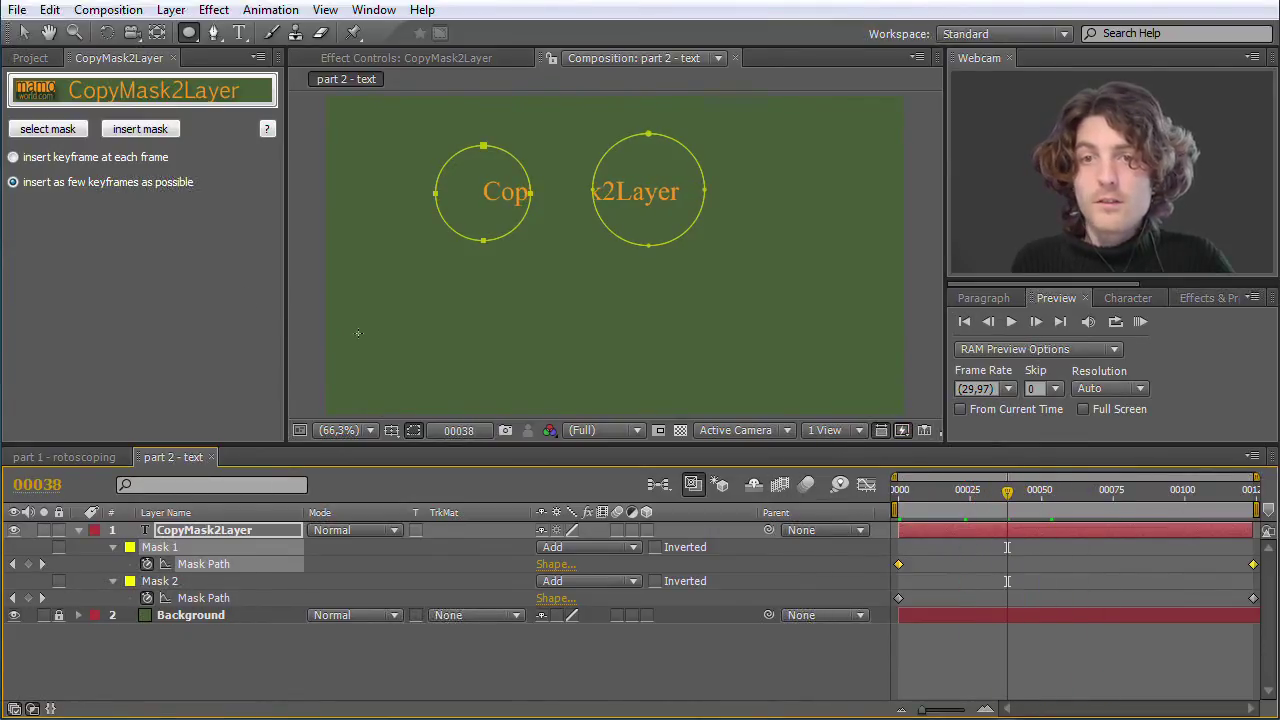
Set the CopyMask2Layer script option to 'insert keyframe at each frame'
{"action": "left_click", "coordinate": [83, 160]}
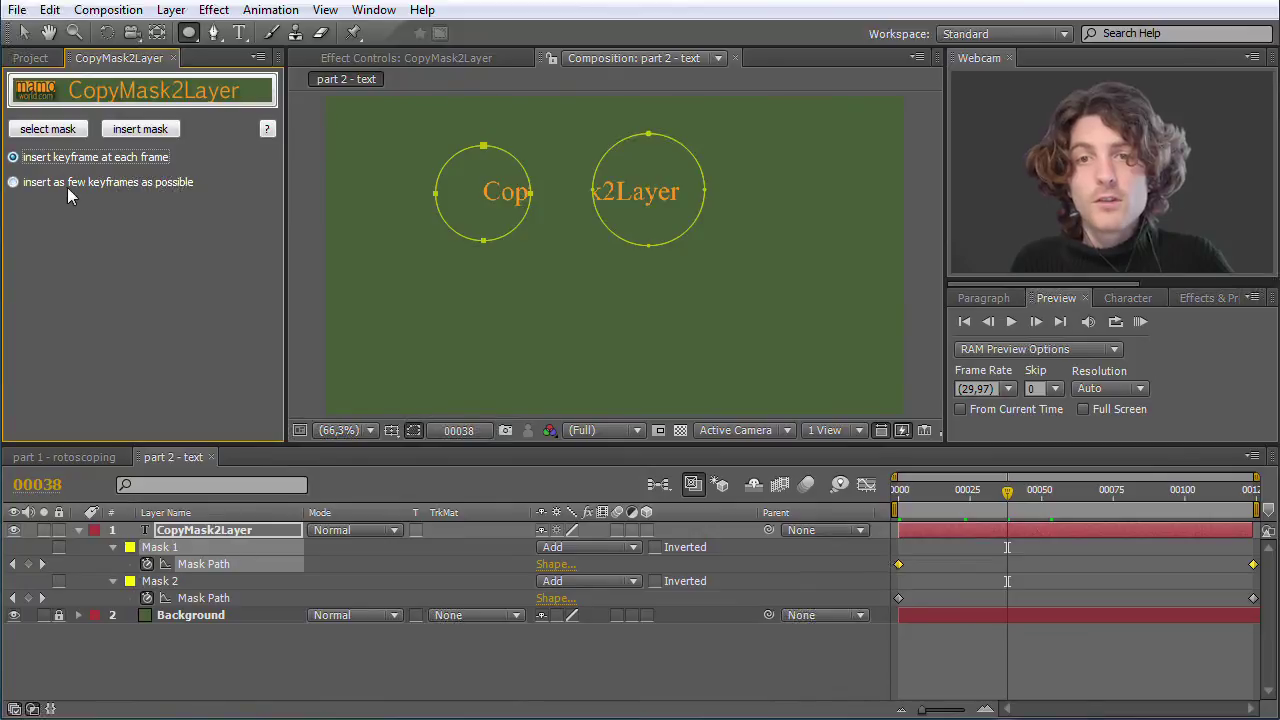
{"action": "left_click", "coordinate": [67, 185]}
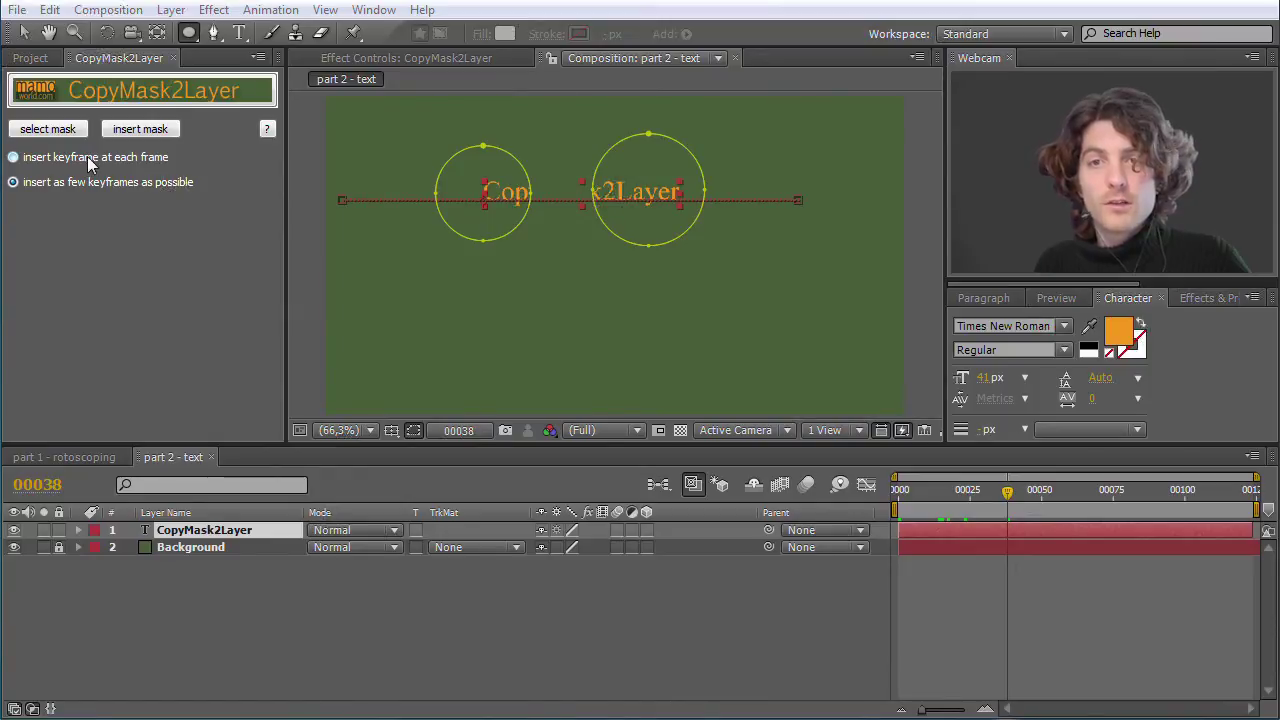
{"action": "left_click", "coordinate": [13, 158]}
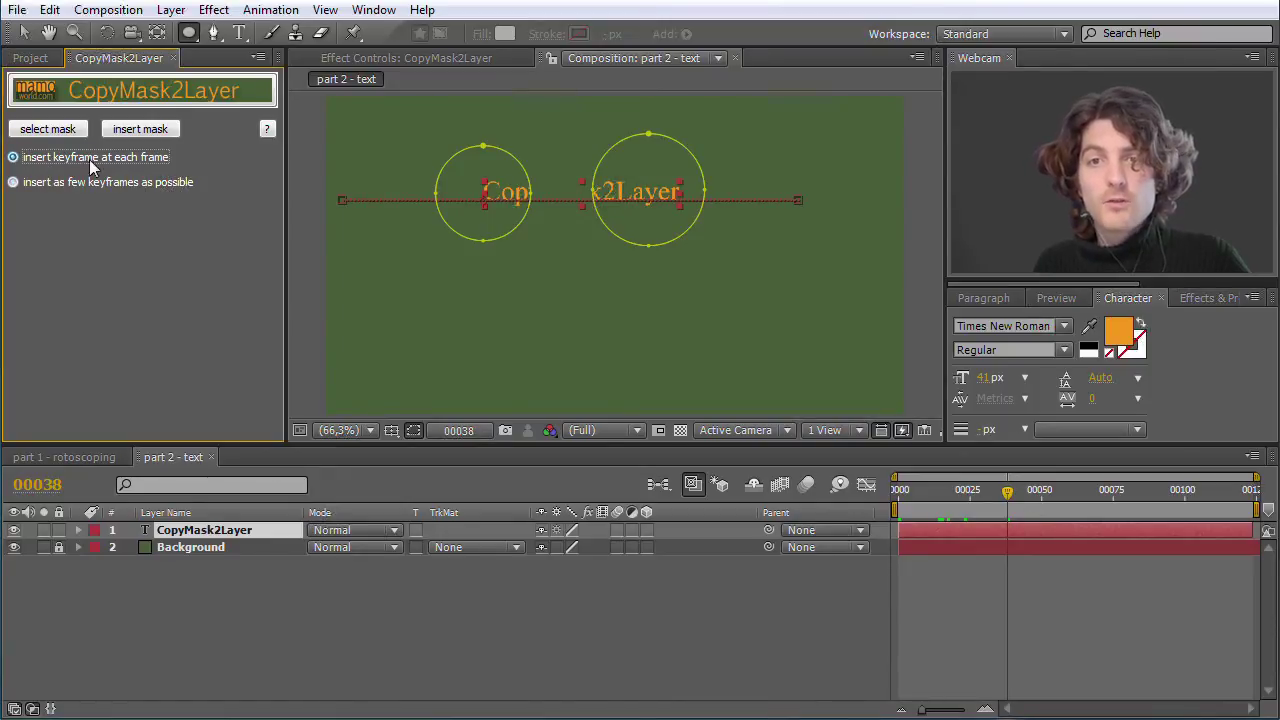
Delete Mask 1 and Mask 2 from the CopyMask2Layer text layer
{"action": "left_click", "coordinate": [198, 537]}
{"action": "key", "text": "m"}
{"action": "left_click", "coordinate": [160, 548]}
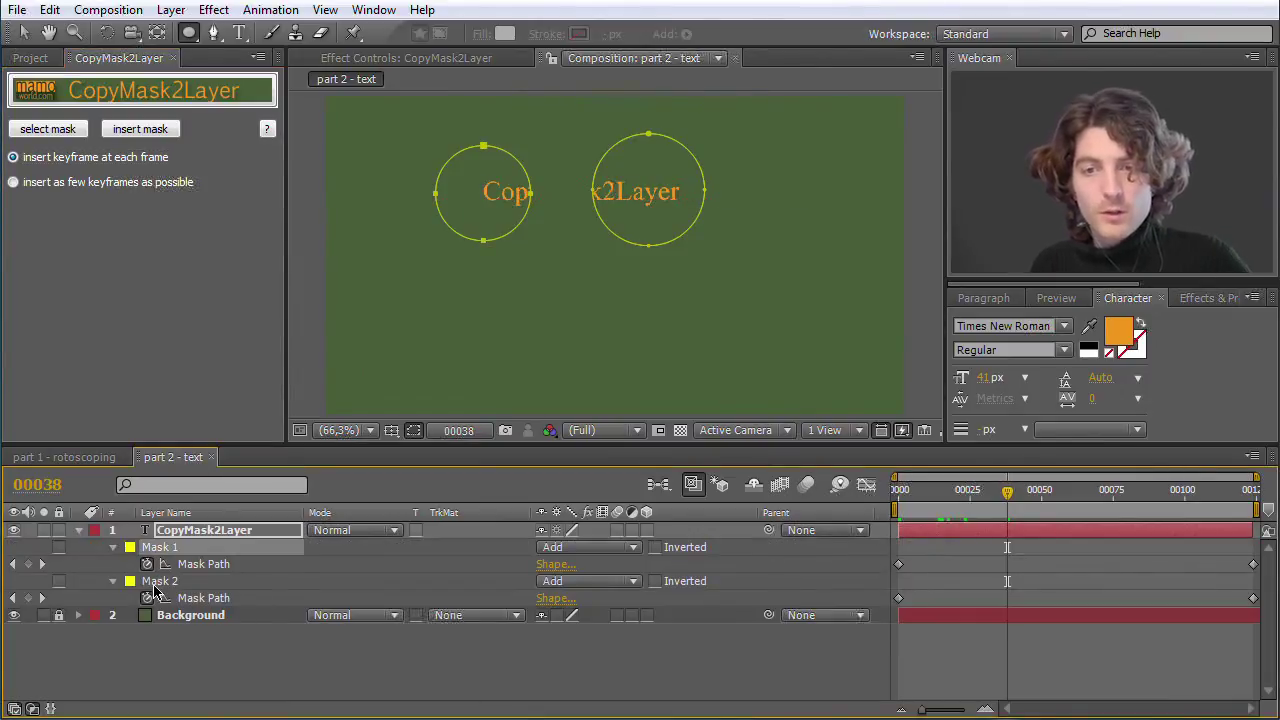
{"action": "left_click", "coordinate": [155, 588], "text": "shift"}
{"action": "key", "text": "Delete"}
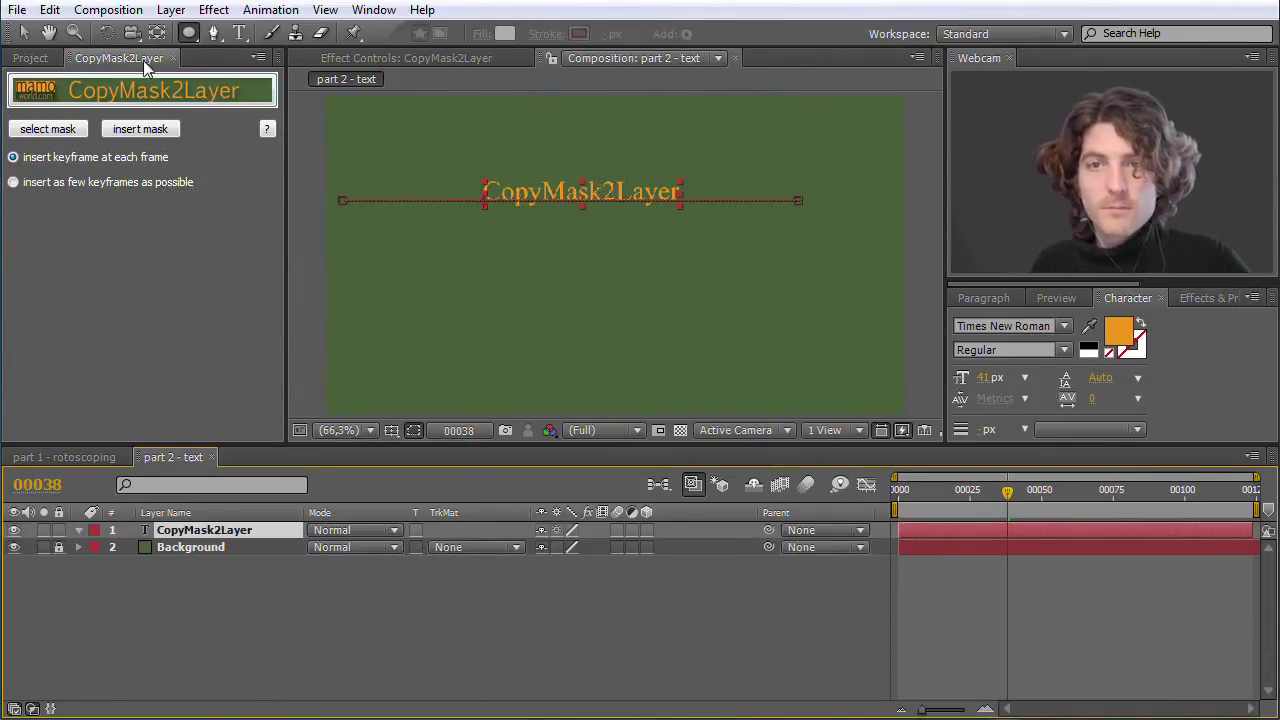
Add a full-frame purple solid via Layer > New > Solid and draw an elliptical mask on it
{"action": "left_click", "coordinate": [213, 10]}
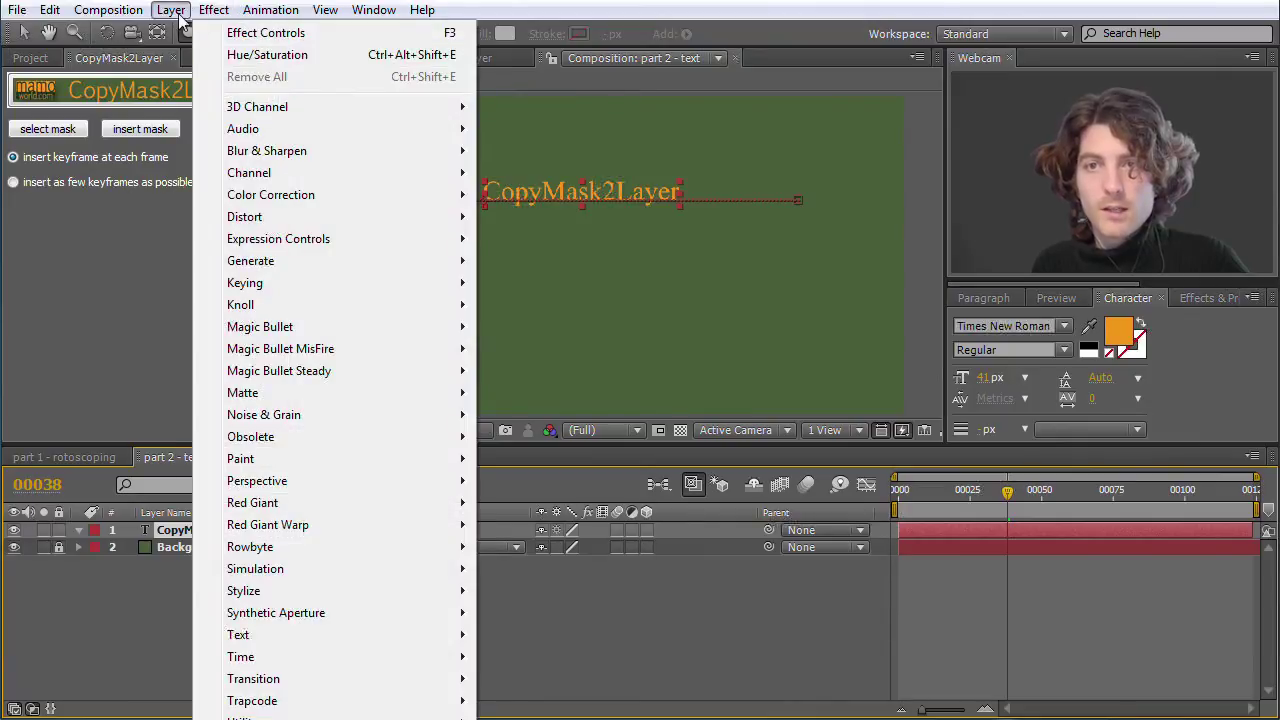
{"action": "mouse_move", "coordinate": [172, 10]}
{"action": "mouse_move", "coordinate": [200, 33]}
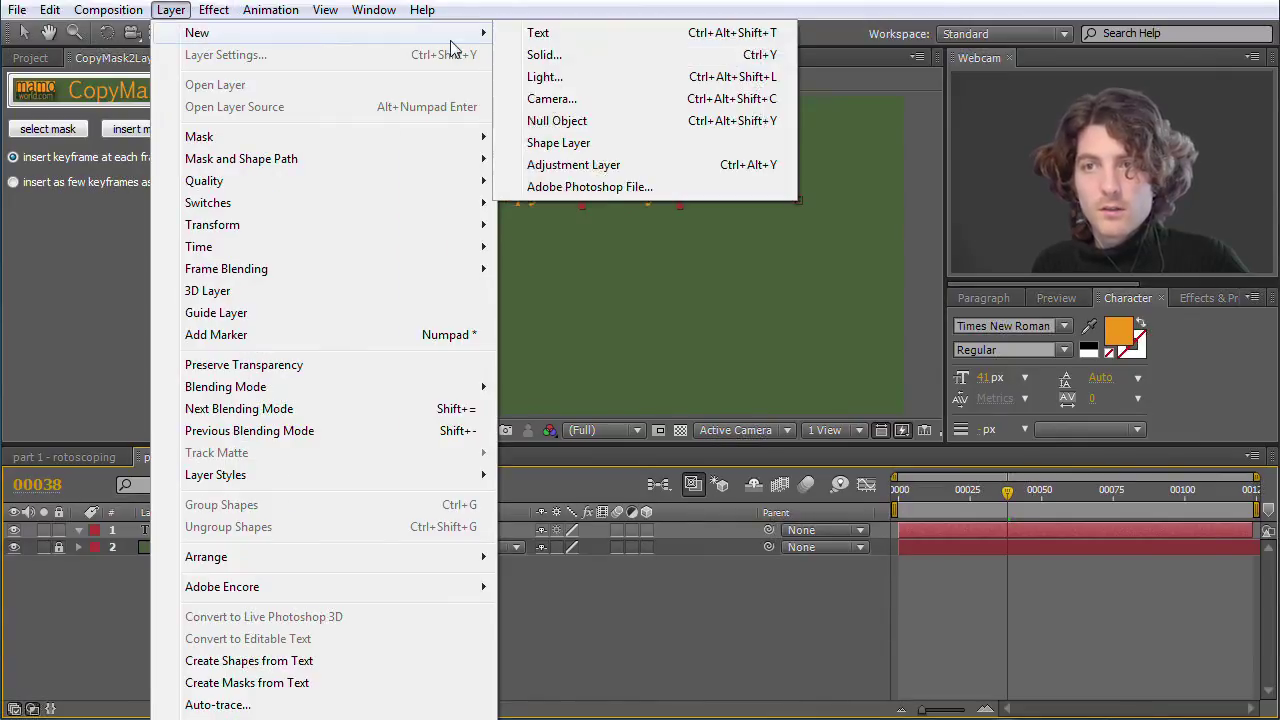
{"action": "left_click", "coordinate": [544, 55]}
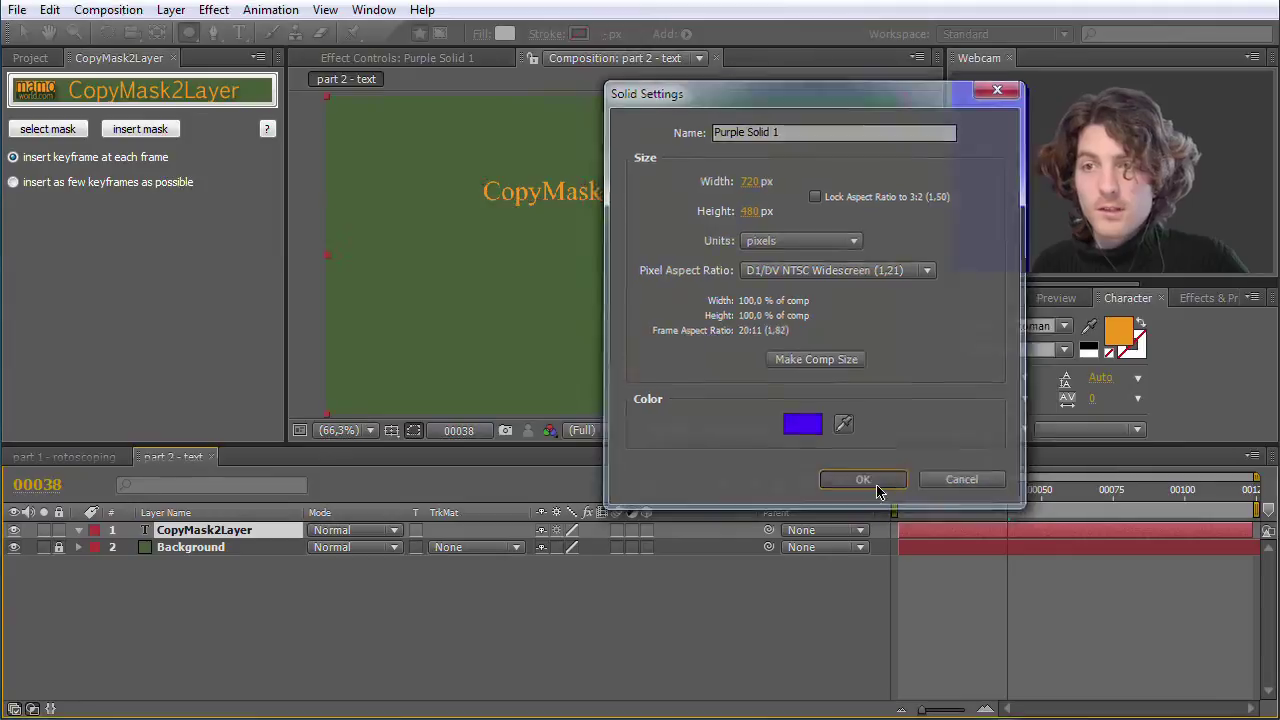
{"action": "left_click", "coordinate": [870, 483]}
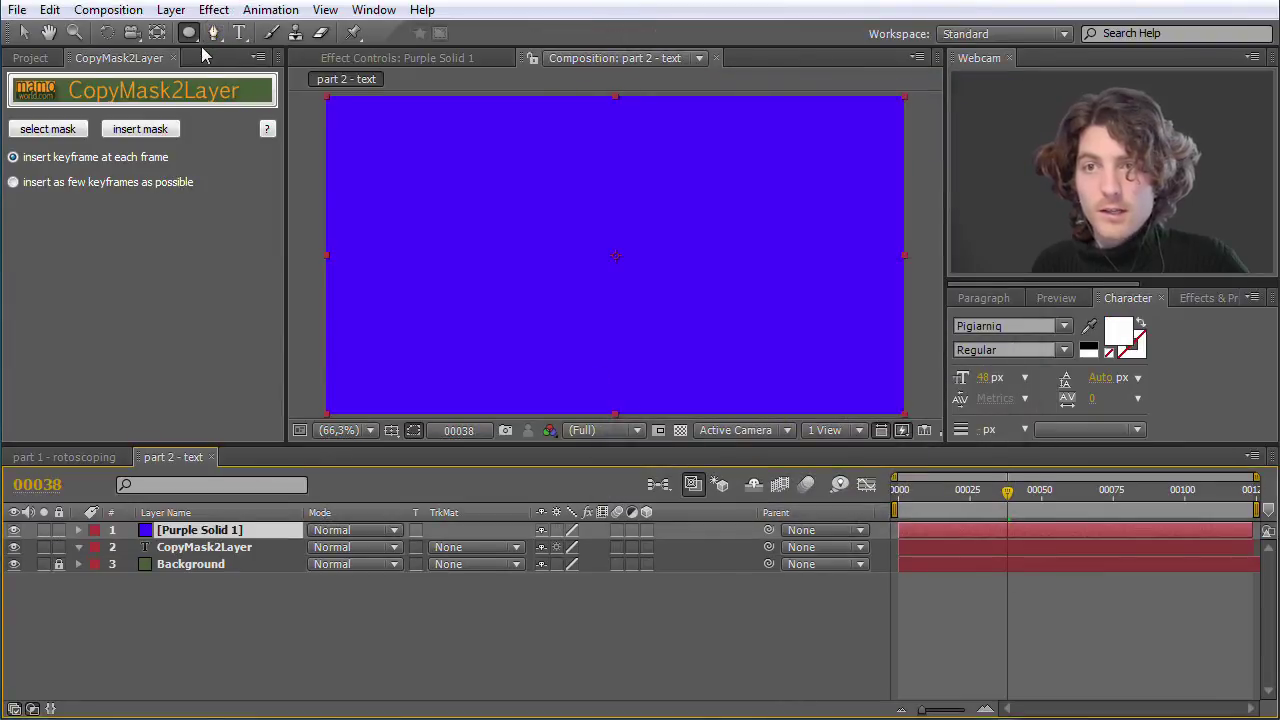
{"action": "left_click_drag", "start_coordinate": [458, 159], "coordinate": [763, 331]}
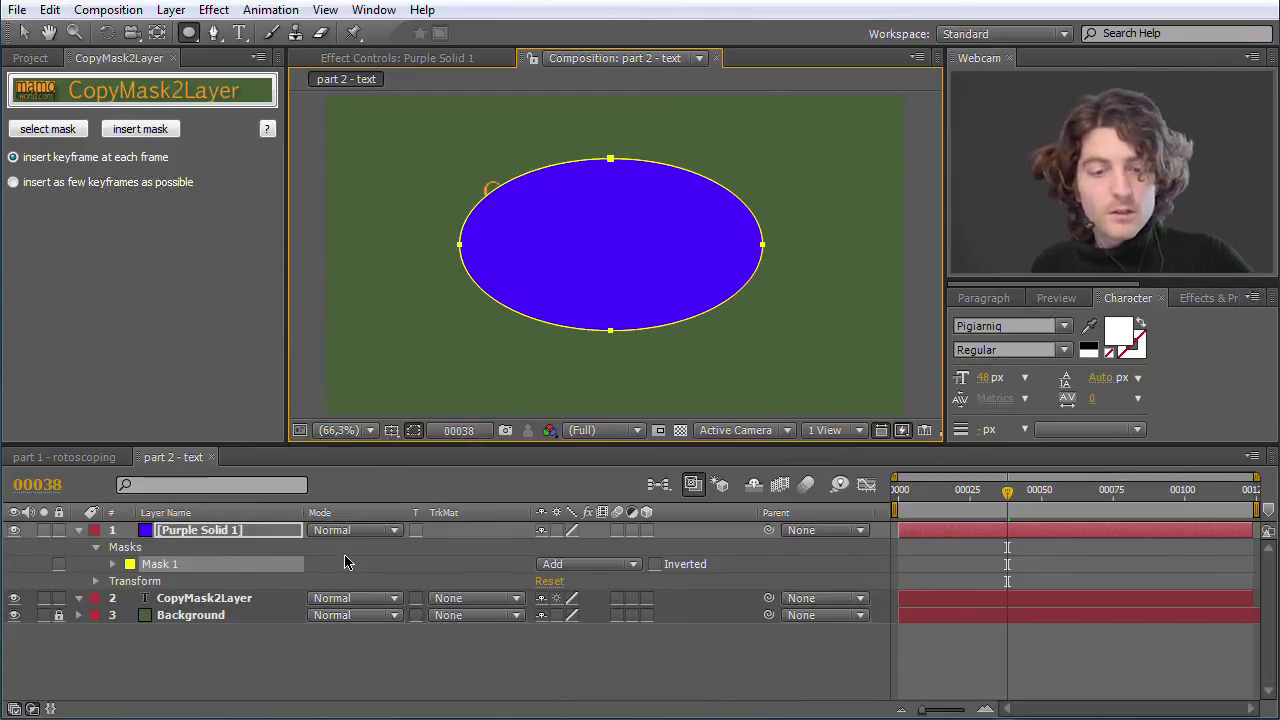
{"action": "key", "text": "p"}
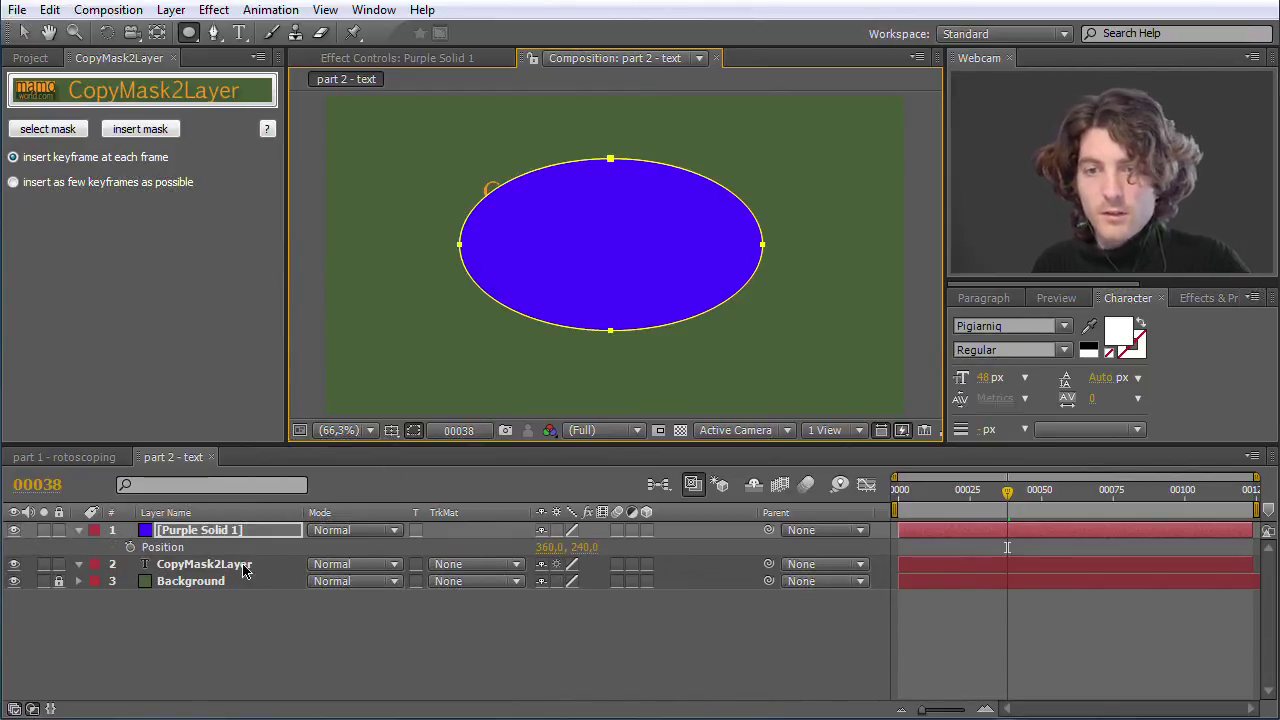
Keyframe the purple ellipse's Position at frame 38, then set its starting position at frame 0
{"action": "left_click", "coordinate": [130, 547]}
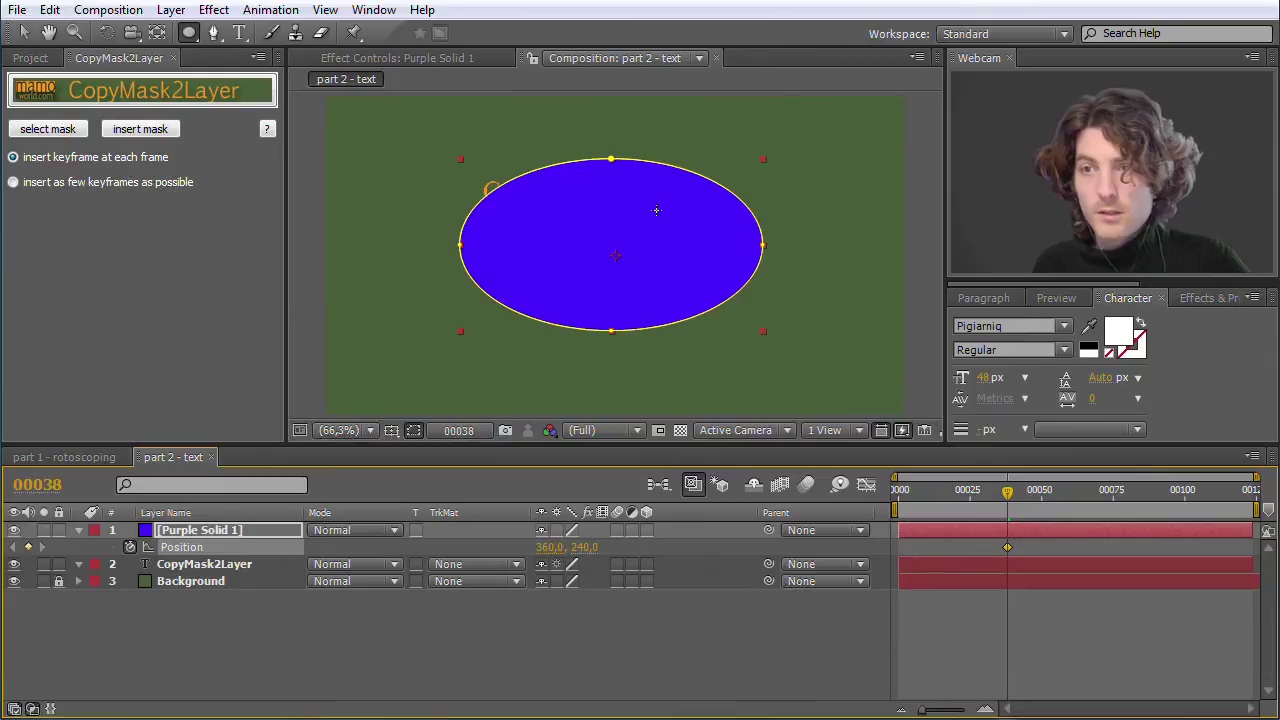
{"action": "left_click", "coordinate": [24, 32]}
{"action": "left_click_drag", "start_coordinate": [613, 204], "coordinate": [754, 236]}
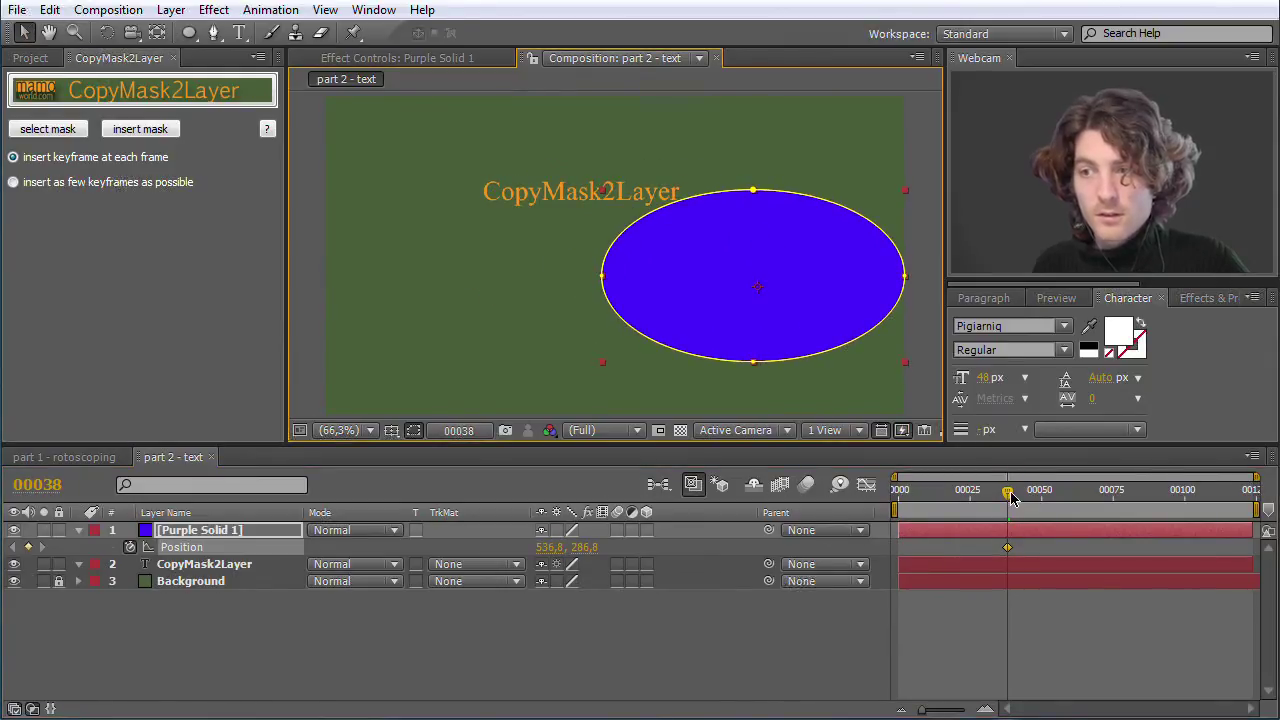
{"action": "key", "text": "Home"}
{"action": "left_click_drag", "start_coordinate": [792, 287], "coordinate": [590, 183]}
Add a lower-left Position keyframe at frame 104 and move Purple Solid 1 below the text layer
{"action": "left_click_drag", "start_coordinate": [898, 495], "coordinate": [1196, 490]}
{"action": "left_click_drag", "start_coordinate": [800, 280], "coordinate": [530, 332]}
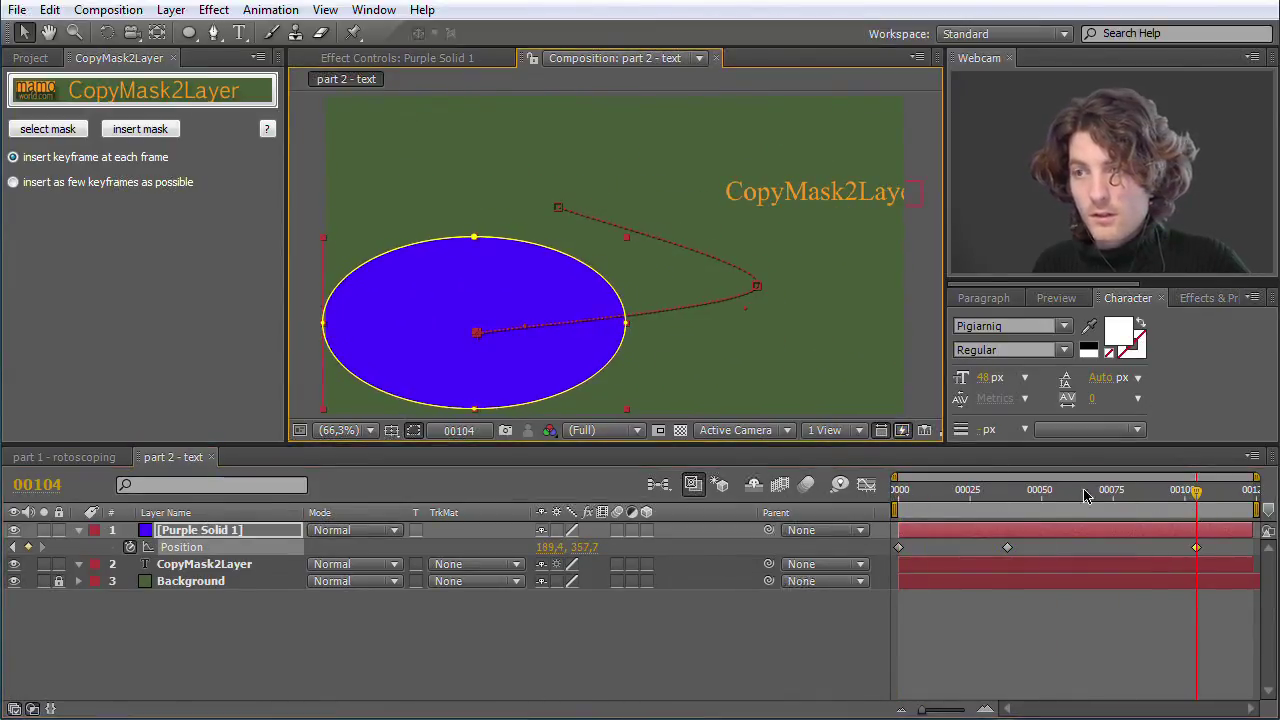
{"action": "left_click_drag", "start_coordinate": [1196, 490], "coordinate": [850, 500]}
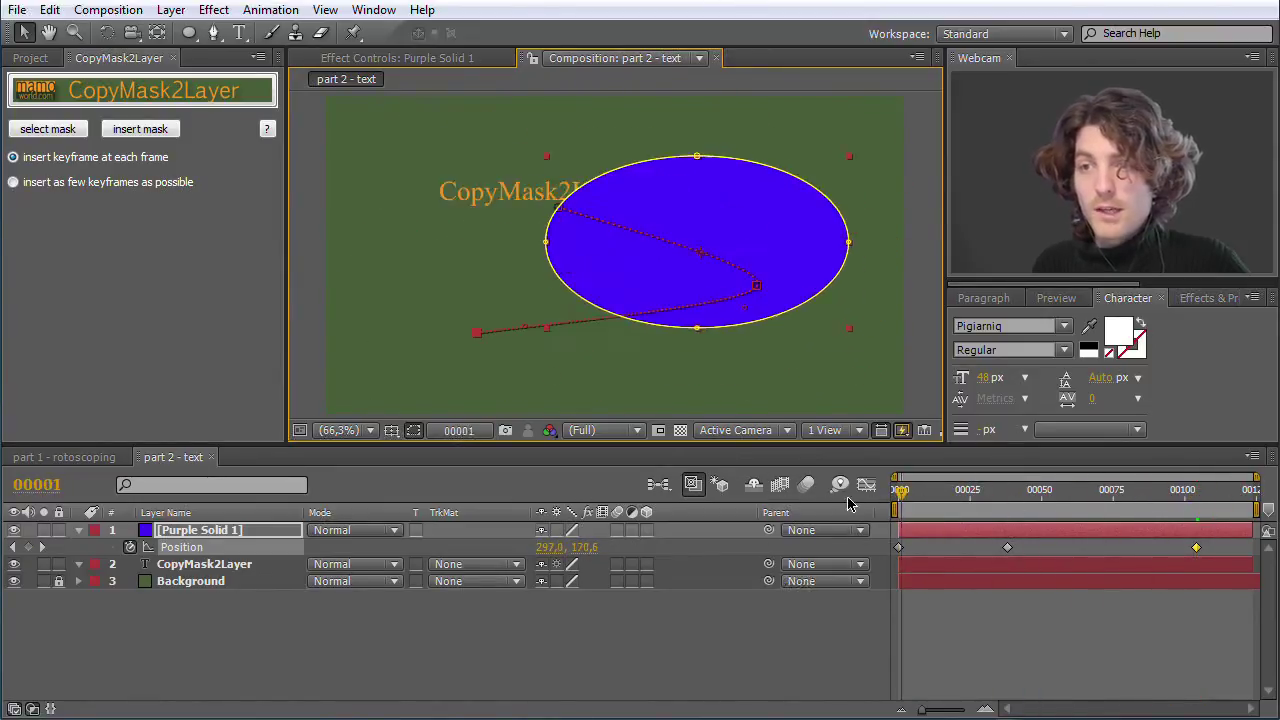
{"action": "left_click_drag", "start_coordinate": [200, 530], "coordinate": [189, 572]}
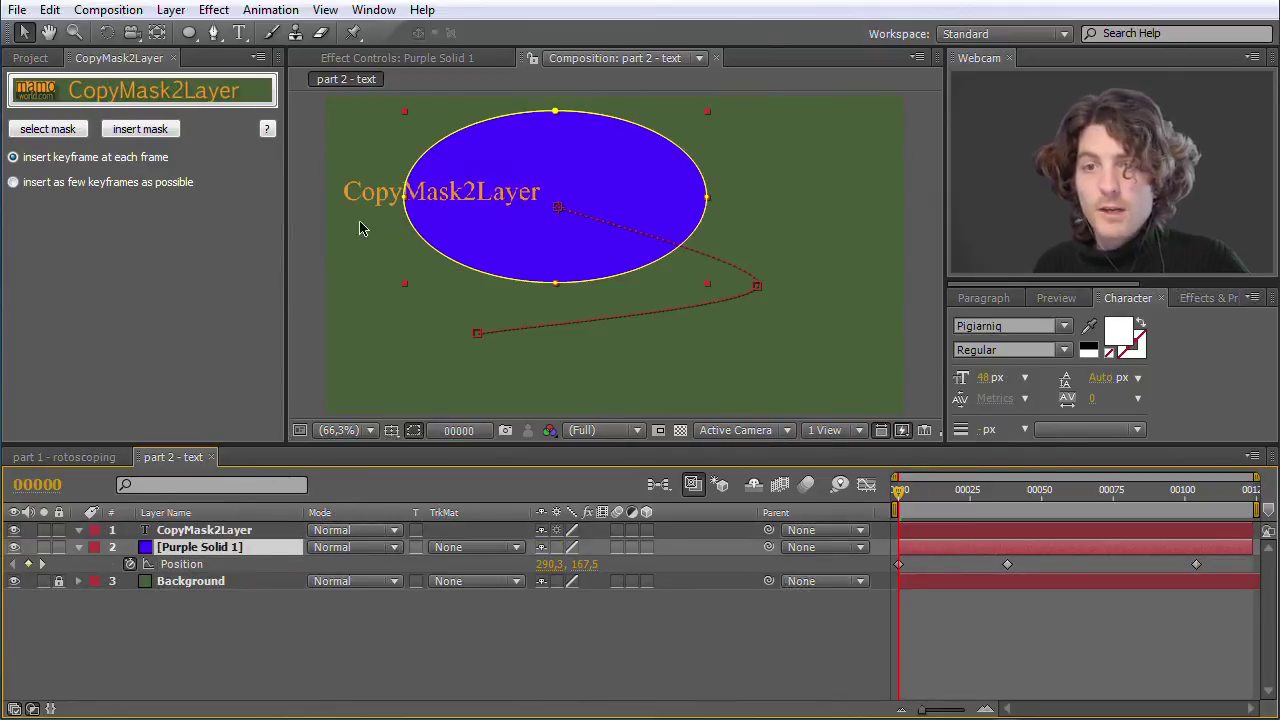
Collapse the purple solid's properties and zoom the composition view out to 50%
{"action": "left_click", "coordinate": [188, 532]}
{"action": "left_click", "coordinate": [181, 548]}
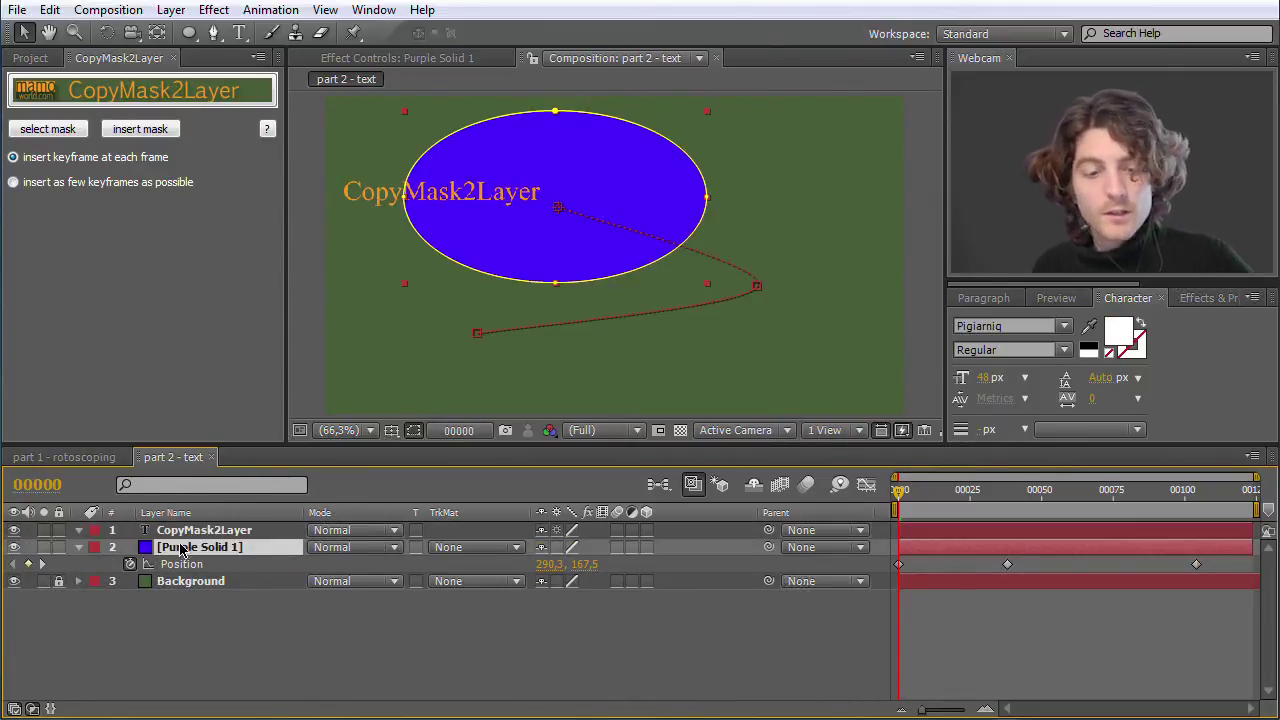
{"action": "key", "text": "p"}
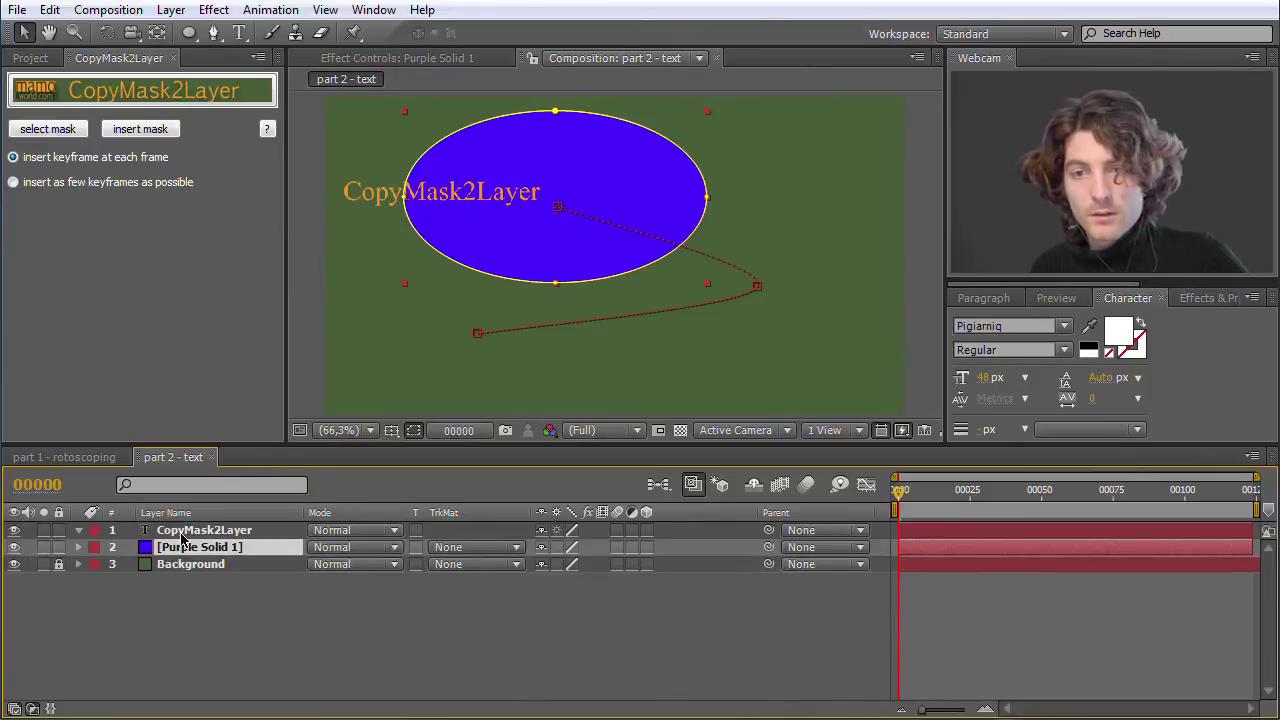
{"action": "left_click", "coordinate": [183, 532]}
{"action": "key", "text": "comma"}
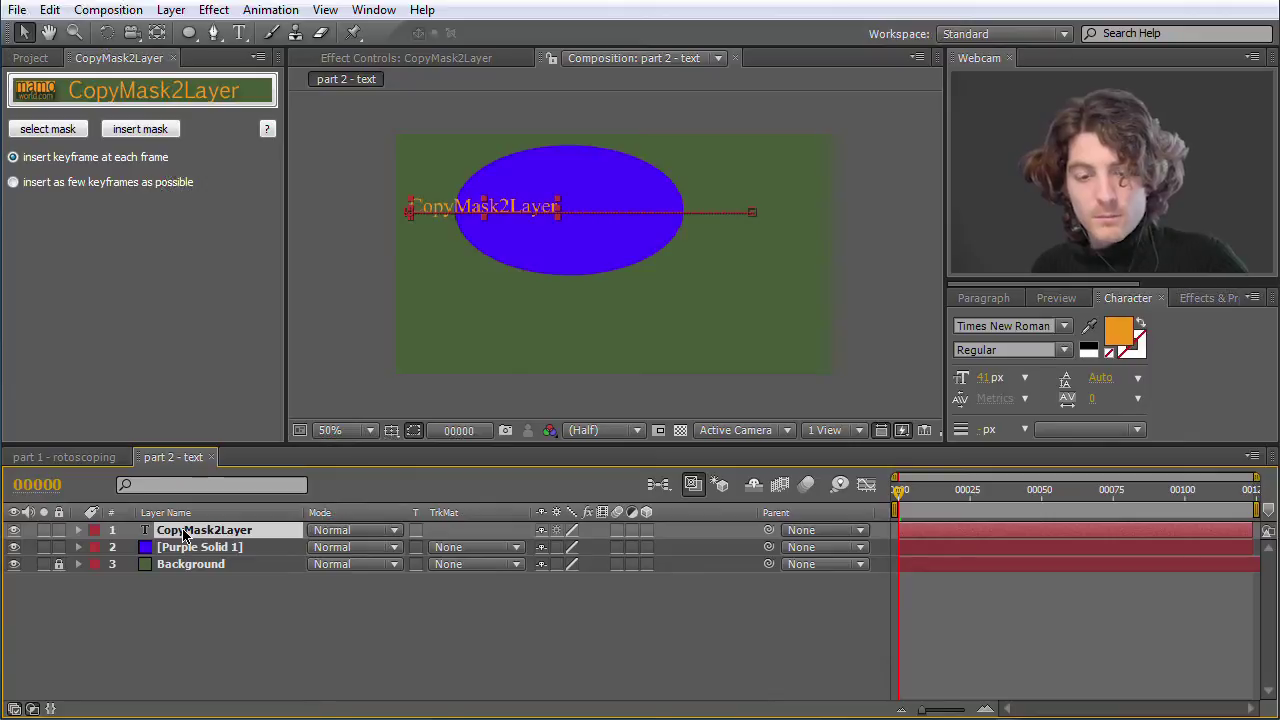
Copy Purple Solid 1's ellipse Mask 1 onto the CopyMask2Layer text and scrub to check it follows
{"action": "left_click", "coordinate": [183, 547]}
{"action": "key", "text": "m"}
{"action": "left_click", "coordinate": [160, 564]}
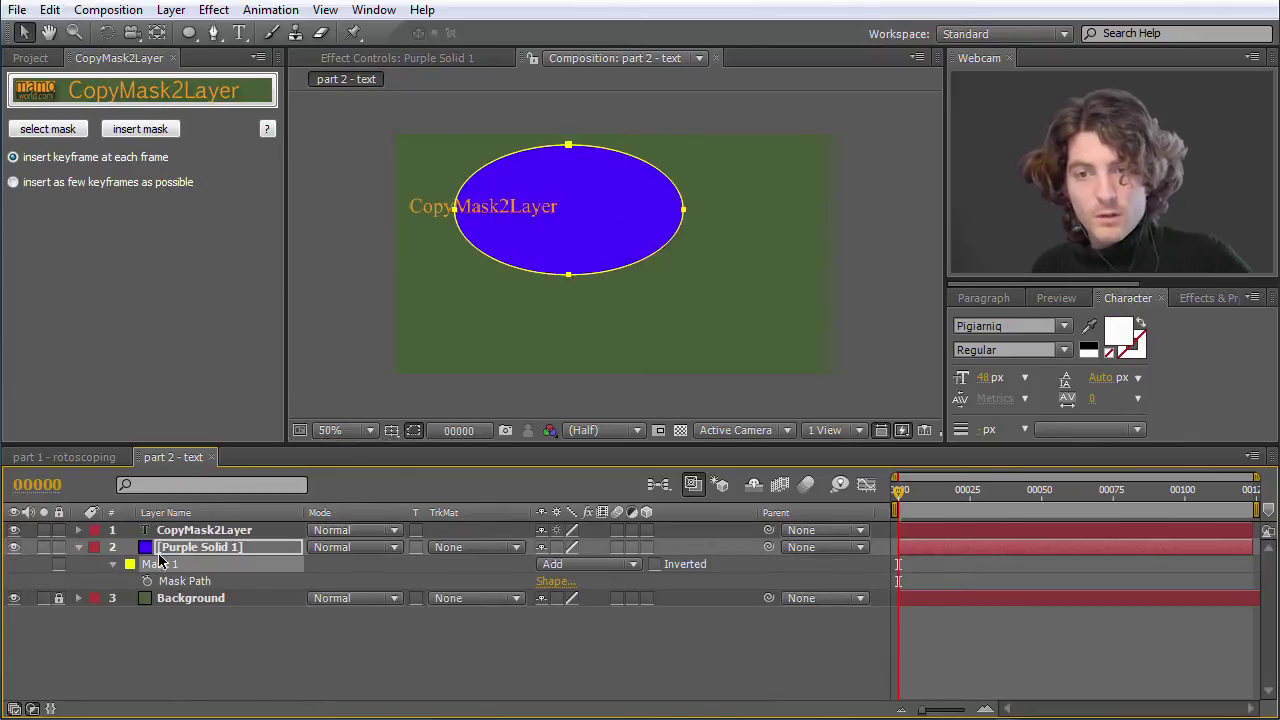
{"action": "left_click", "coordinate": [41, 127]}
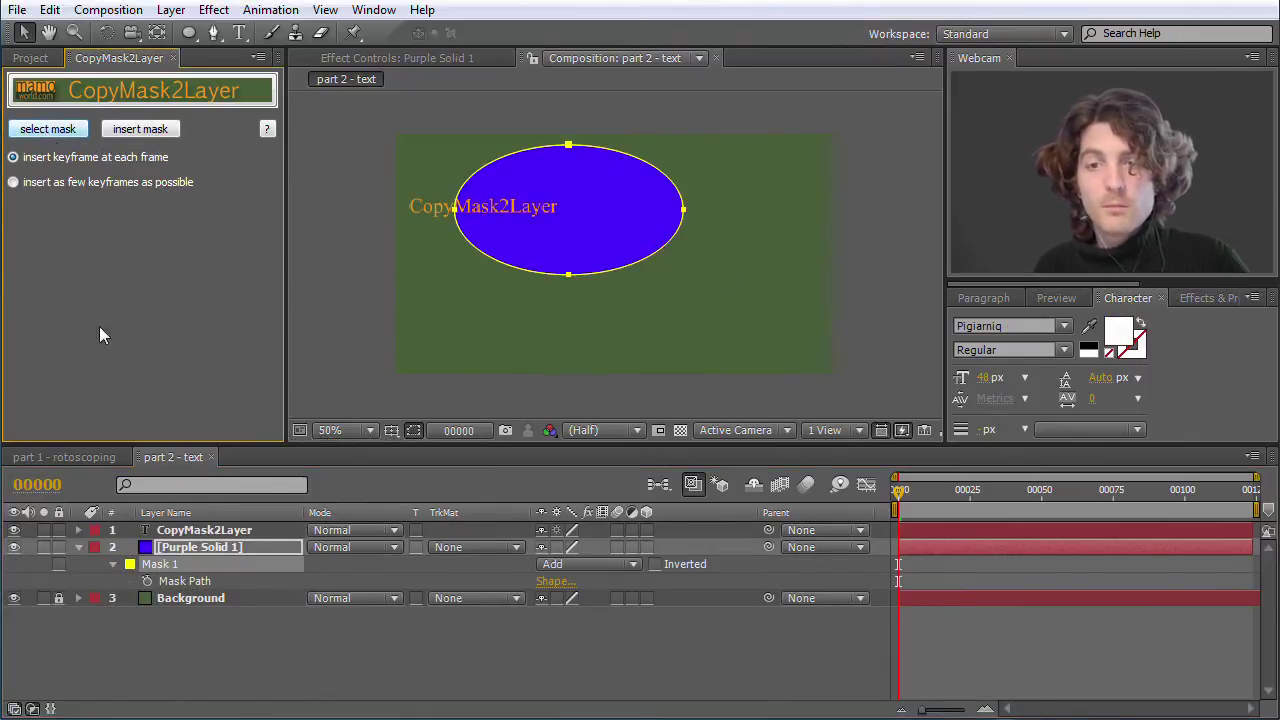
{"action": "left_click", "coordinate": [180, 531]}
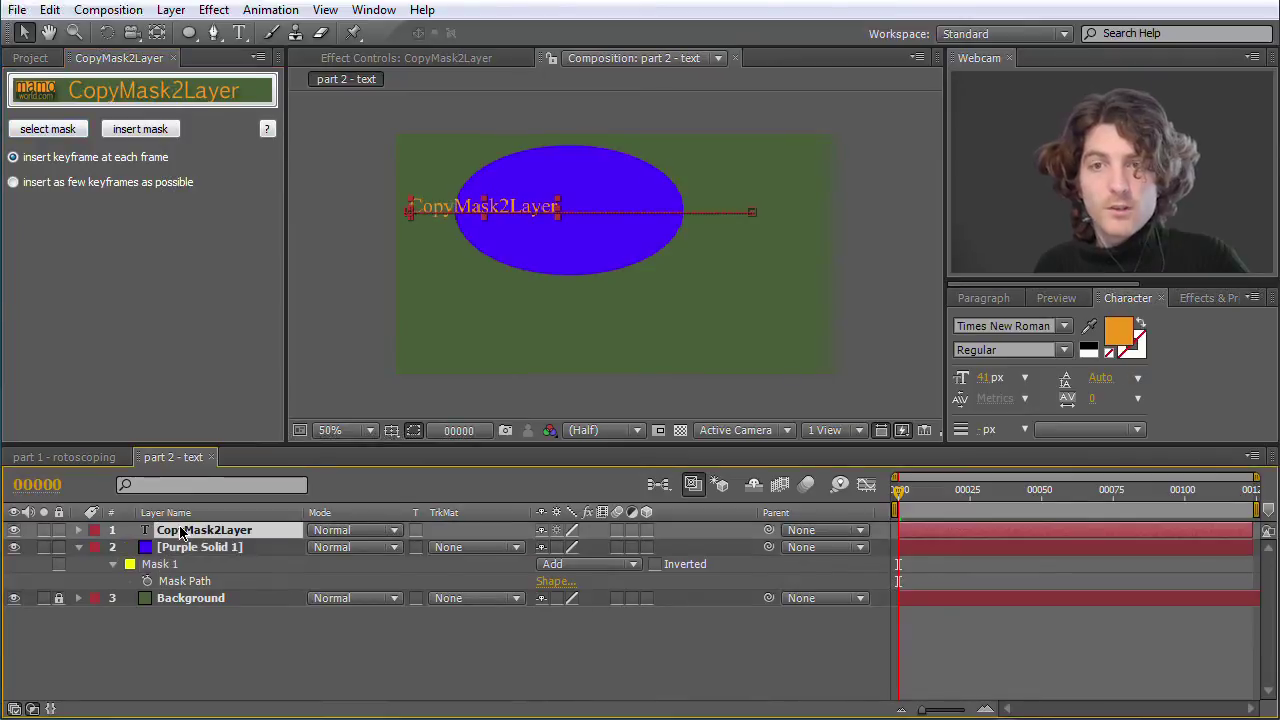
{"action": "left_click", "coordinate": [137, 131]}
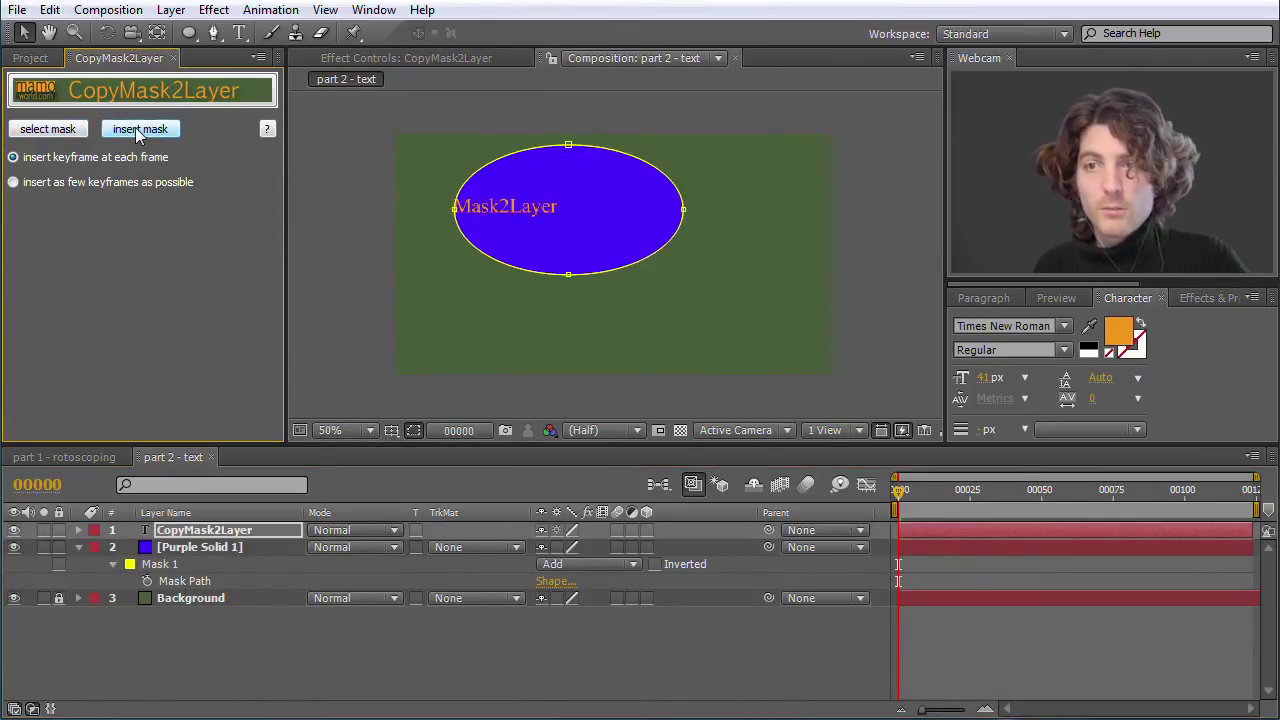
{"action": "left_click_drag", "start_coordinate": [911, 491], "coordinate": [961, 496]}
Watch the copied mask animate, then delete all its per-frame Mask Path keyframes from the text
{"action": "left_click", "coordinate": [188, 533]}
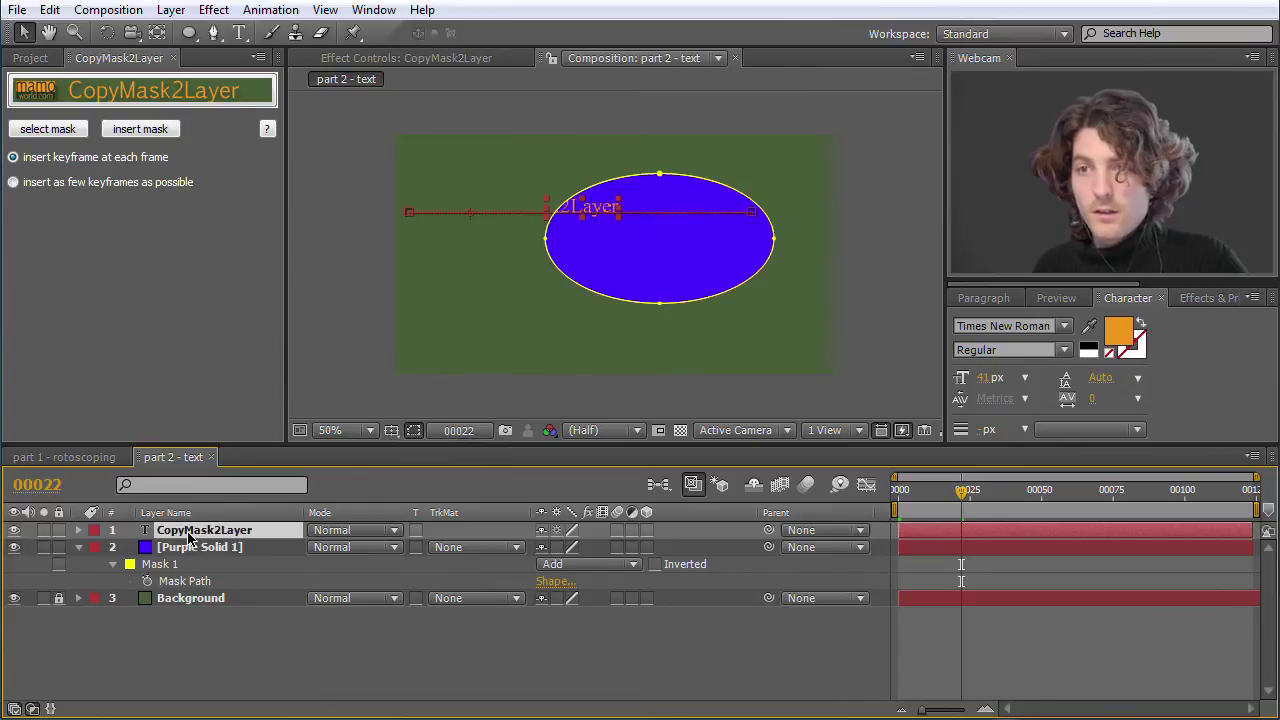
{"action": "left_click", "coordinate": [188, 548]}
{"action": "left_click", "coordinate": [283, 535]}
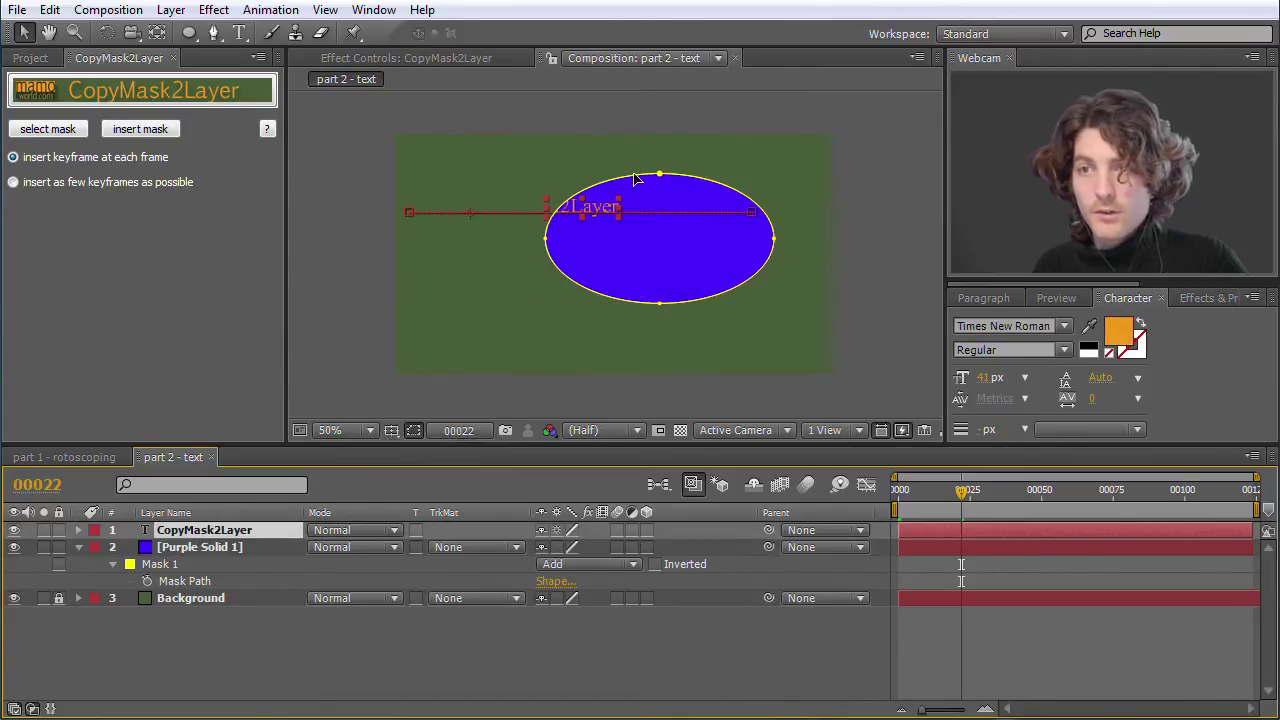
{"action": "left_click_drag", "start_coordinate": [958, 490], "coordinate": [924, 500]}
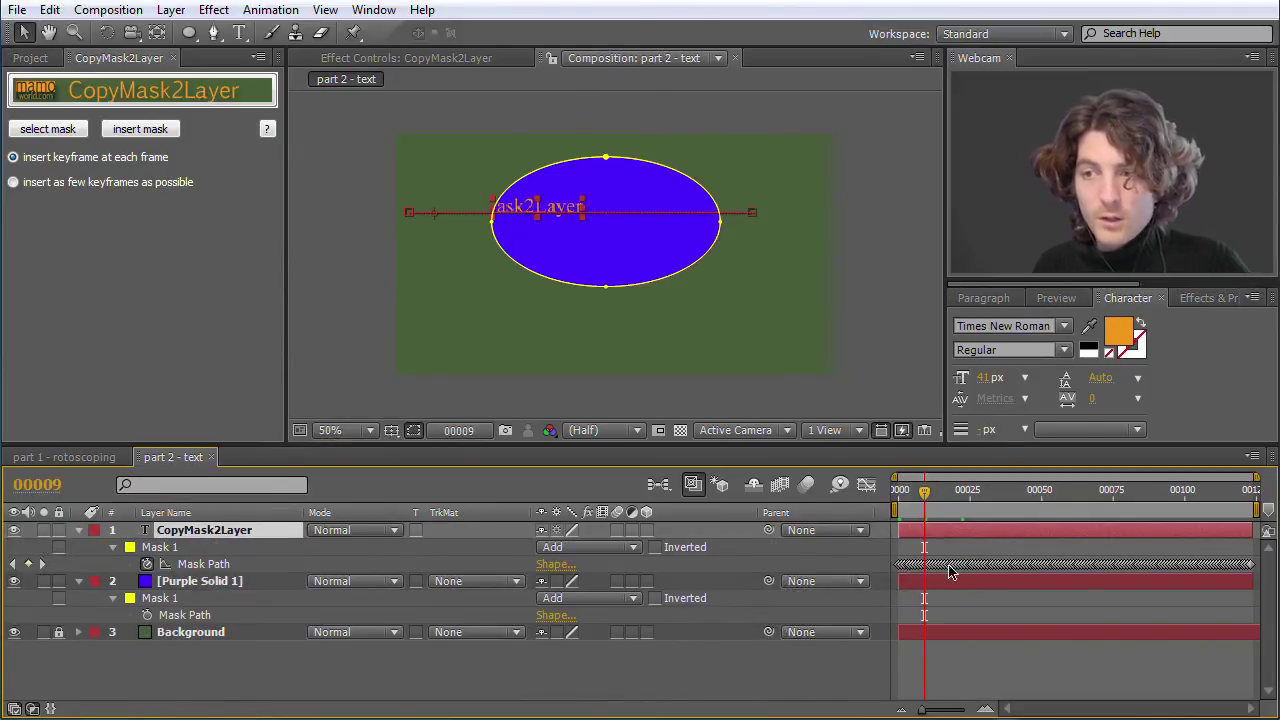
{"action": "left_click", "coordinate": [203, 566]}
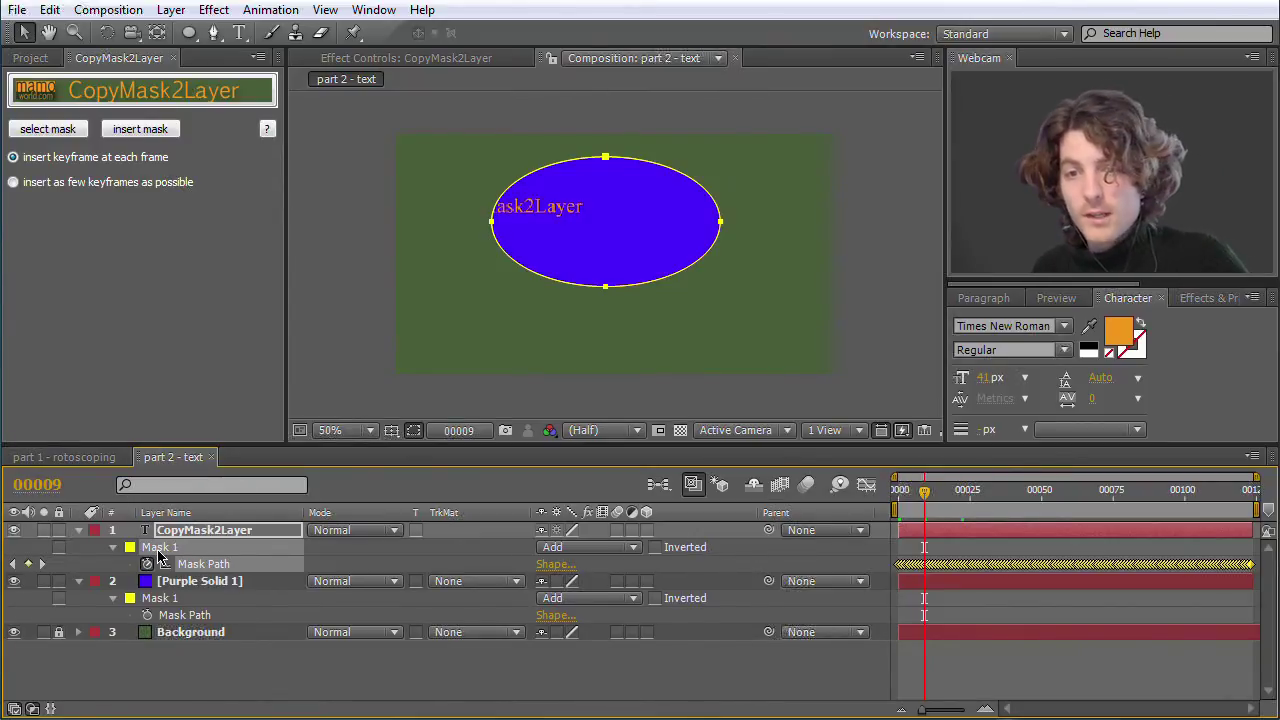
{"action": "key", "text": "Delete"}
{"action": "key", "text": "Delete"}
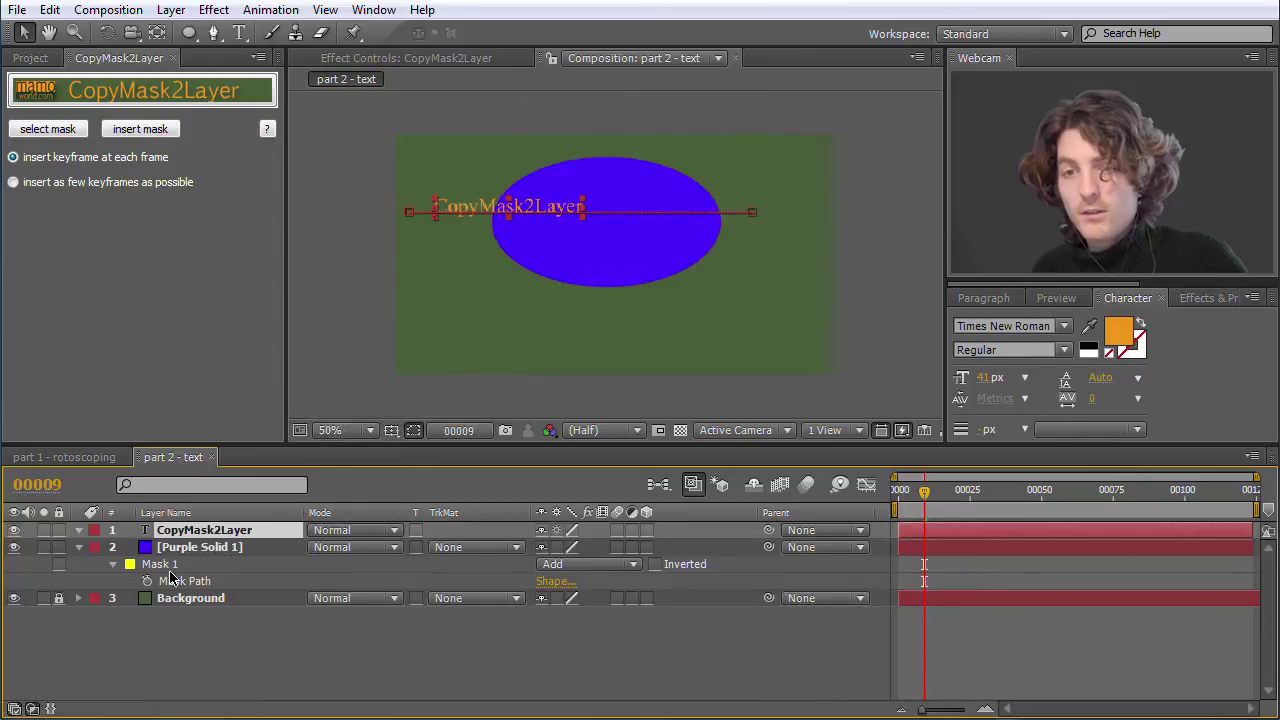
Switch the script to 'insert as few keyframes as possible' and pick the solid's ellipse mask to copy
{"action": "left_click", "coordinate": [18, 186]}
{"action": "left_click", "coordinate": [18, 186]}
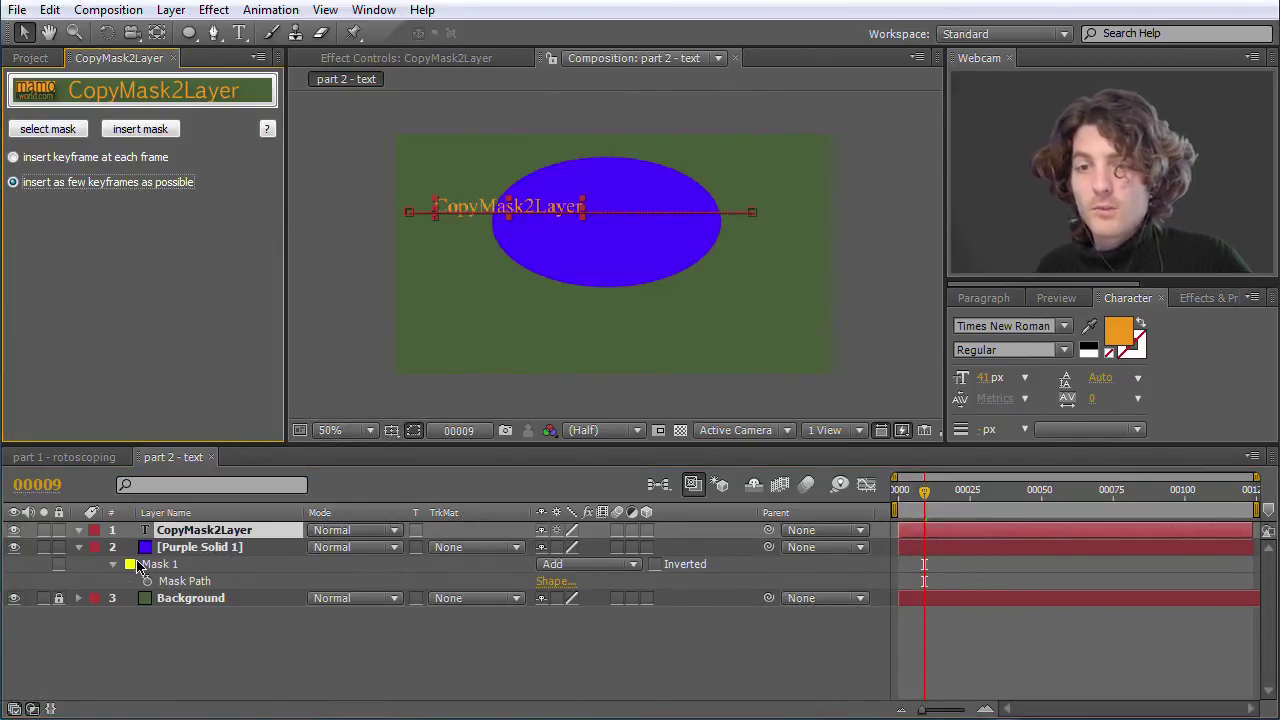
{"action": "left_click", "coordinate": [166, 566]}
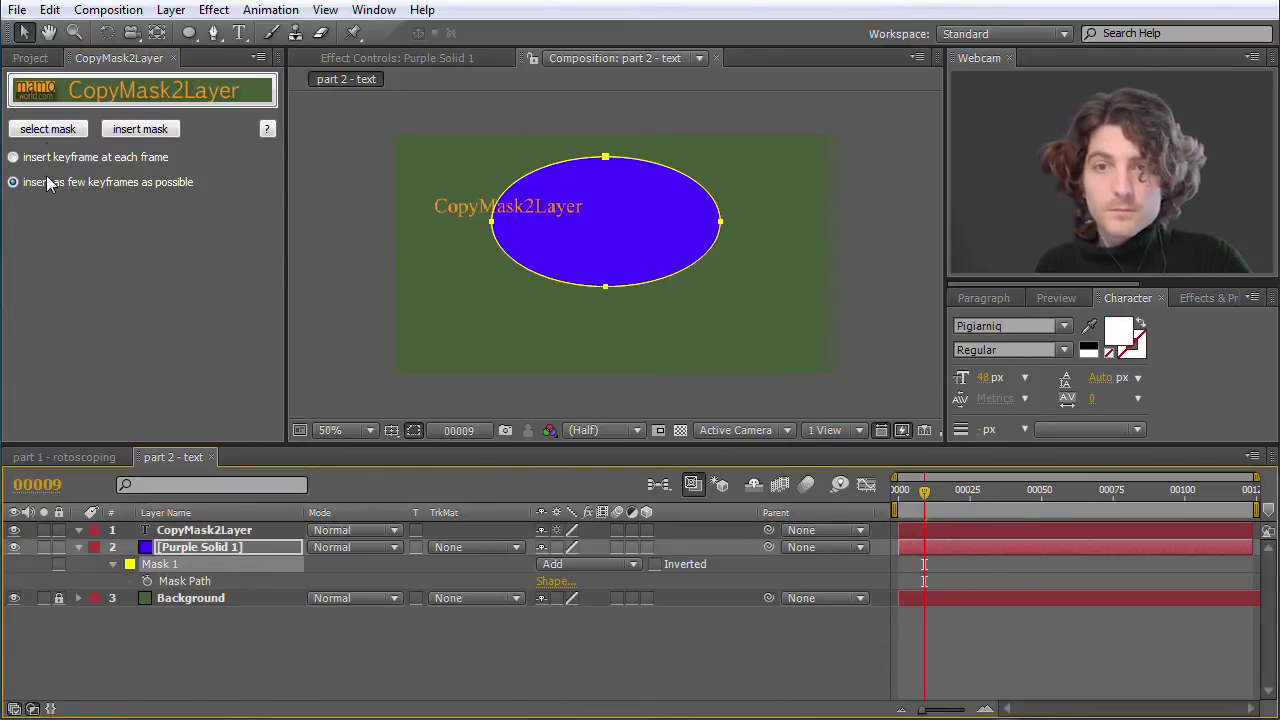
{"action": "left_click", "coordinate": [56, 132]}
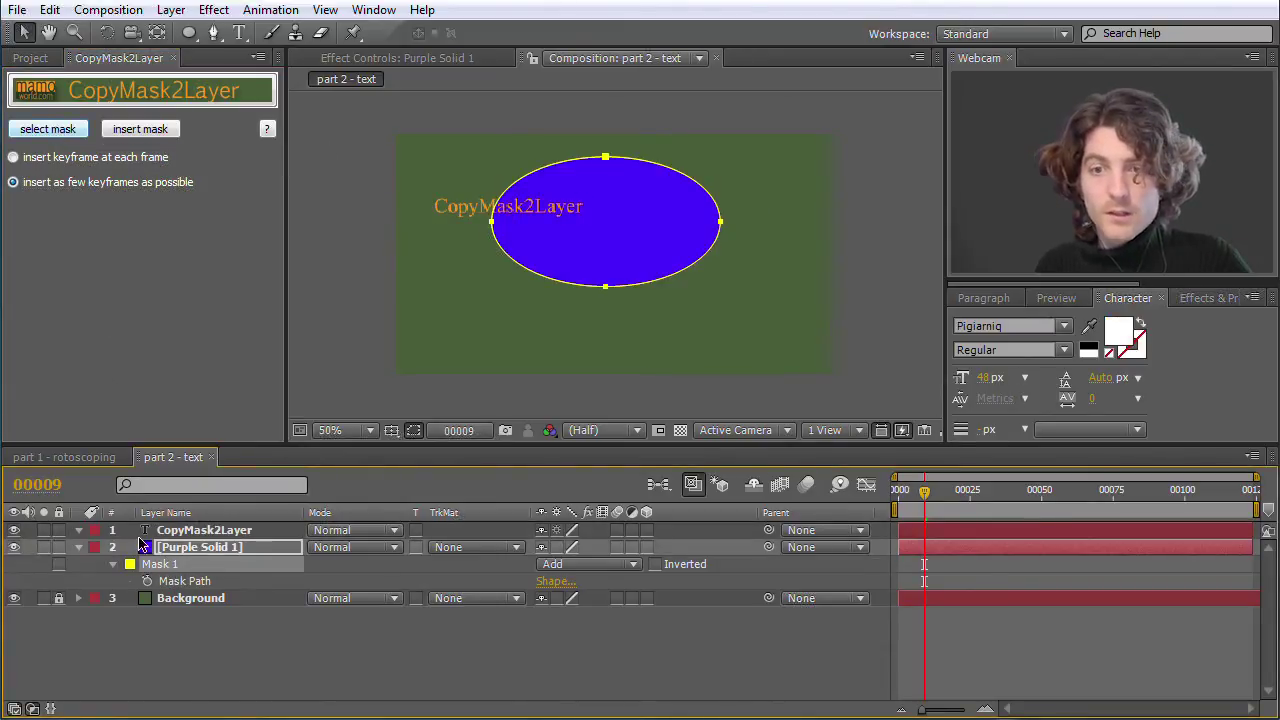
{"action": "left_click", "coordinate": [56, 132]}
Insert the ellipse mask onto the CopyMask2Layer text and reveal its four Mask Path keyframes
{"action": "left_click", "coordinate": [207, 530]}
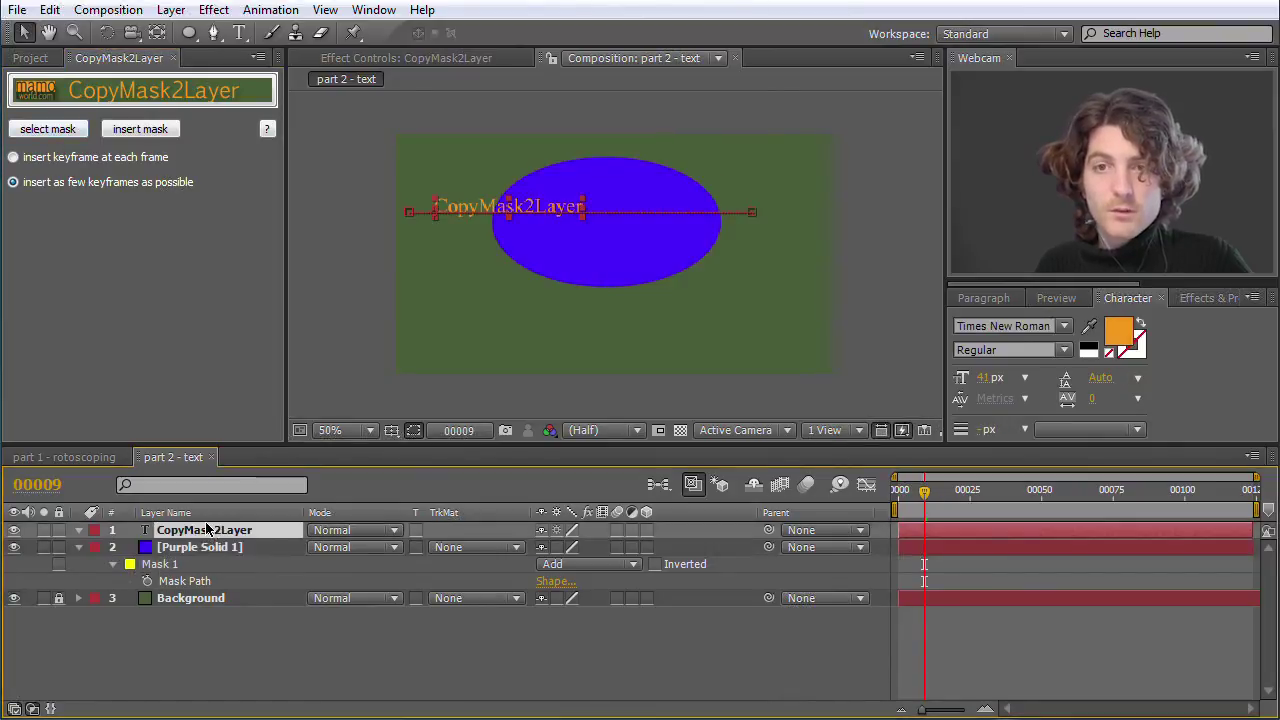
{"action": "left_click", "coordinate": [154, 132]}
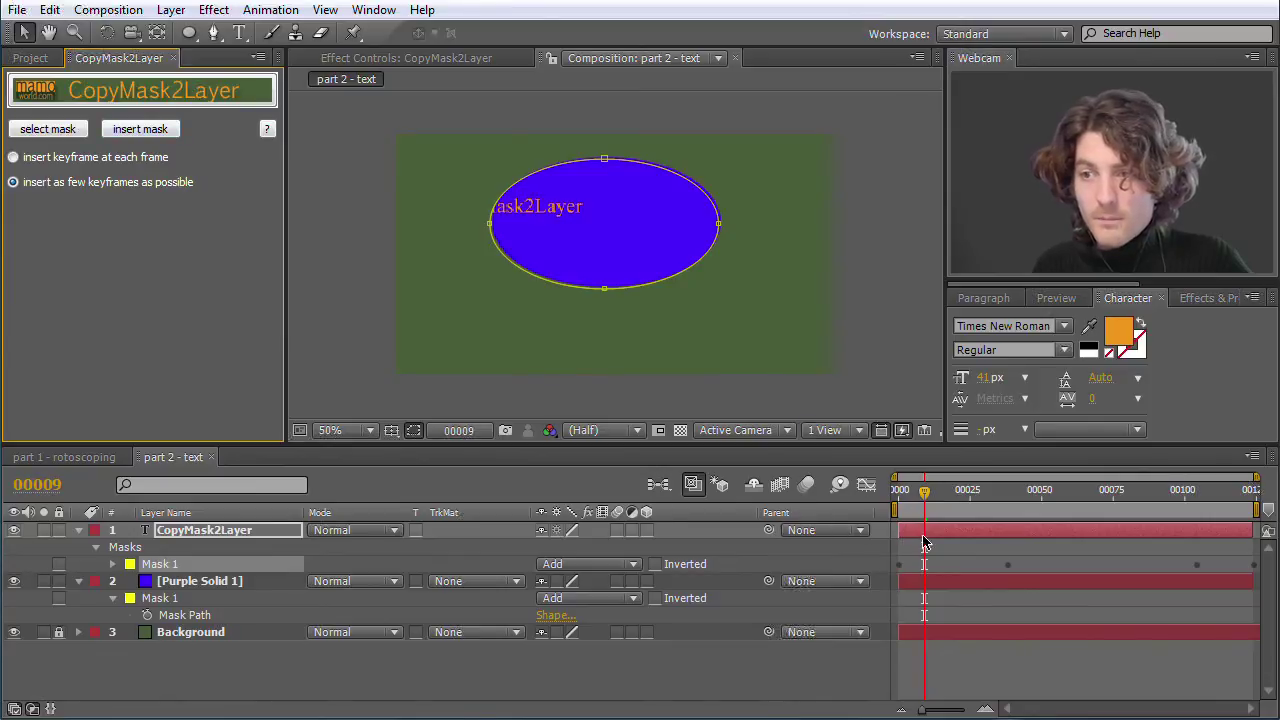
{"action": "left_click", "coordinate": [112, 565]}
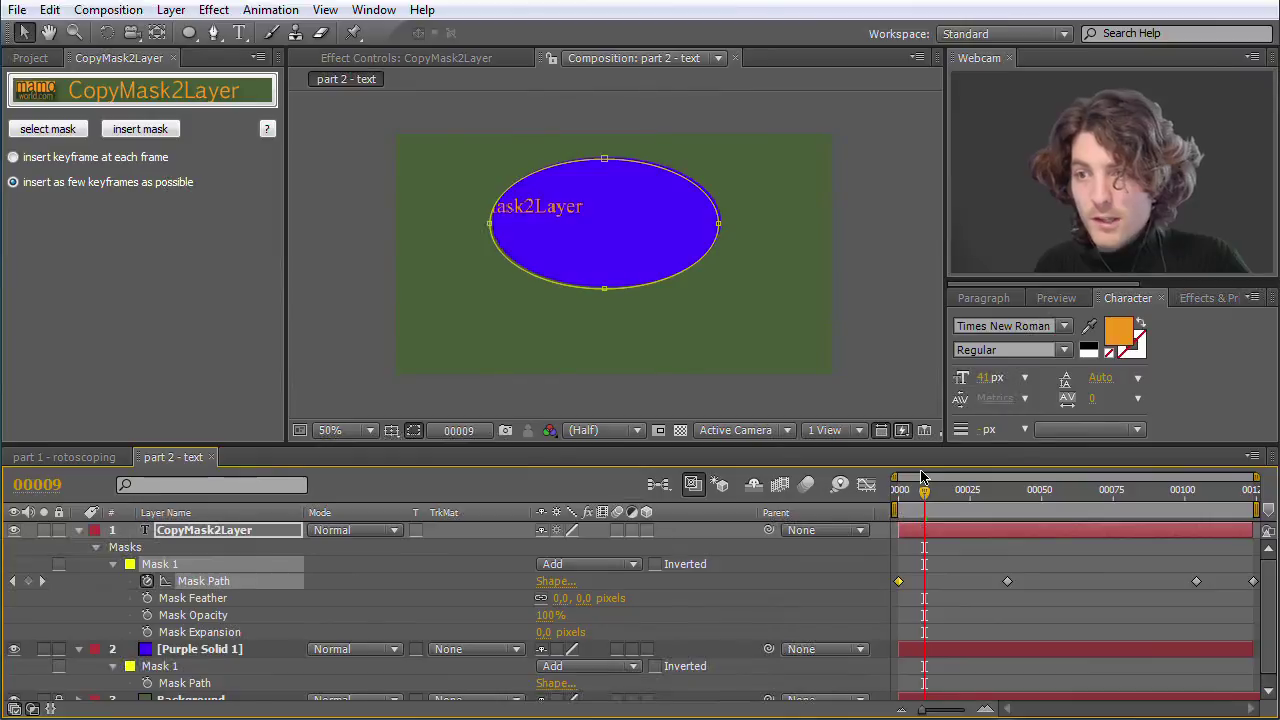
{"action": "left_click_drag", "start_coordinate": [937, 502], "coordinate": [1030, 514]}
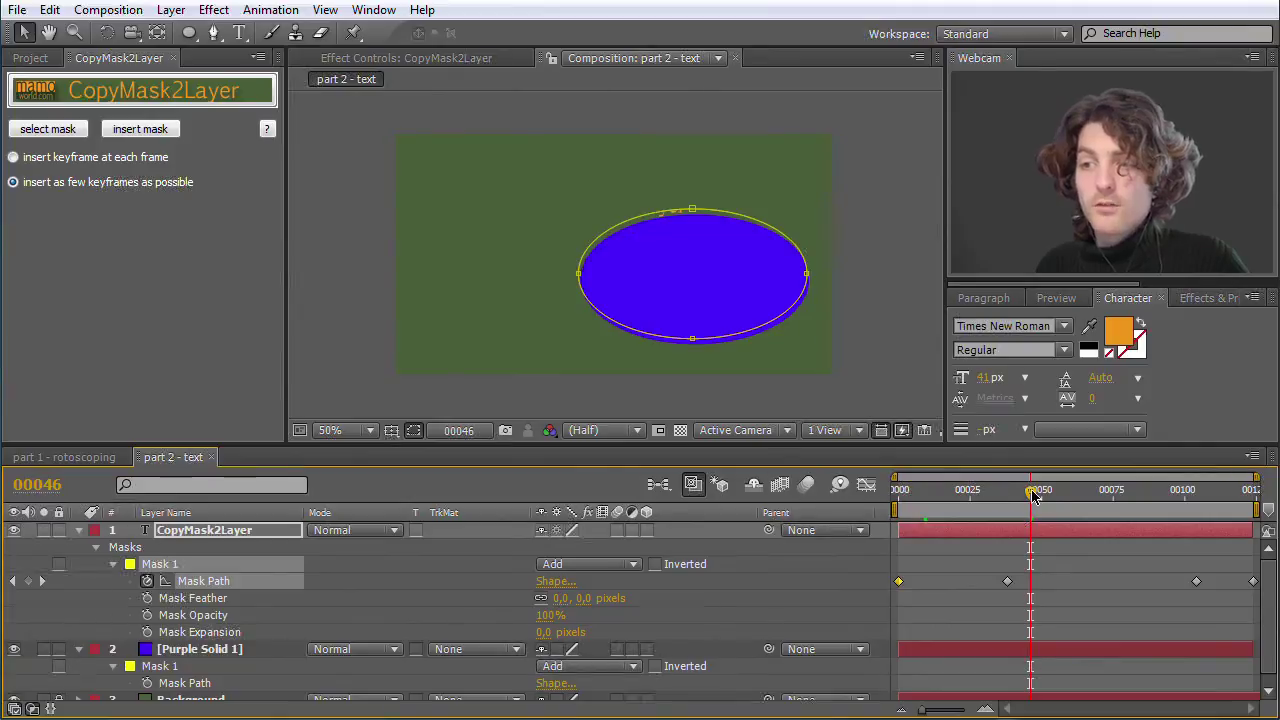
{"action": "left_click_drag", "start_coordinate": [1031, 493], "coordinate": [1081, 495]}
{"action": "left_click", "coordinate": [62, 456]}
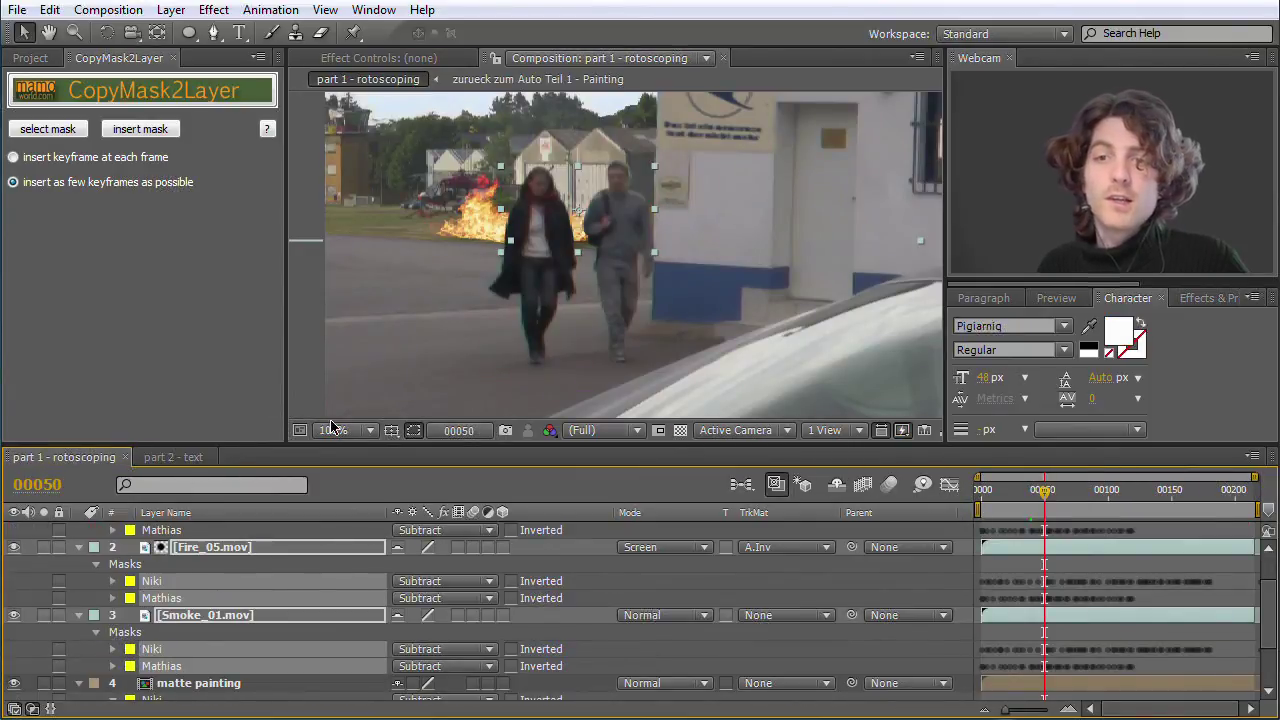
{"action": "left_click", "coordinate": [180, 457]}
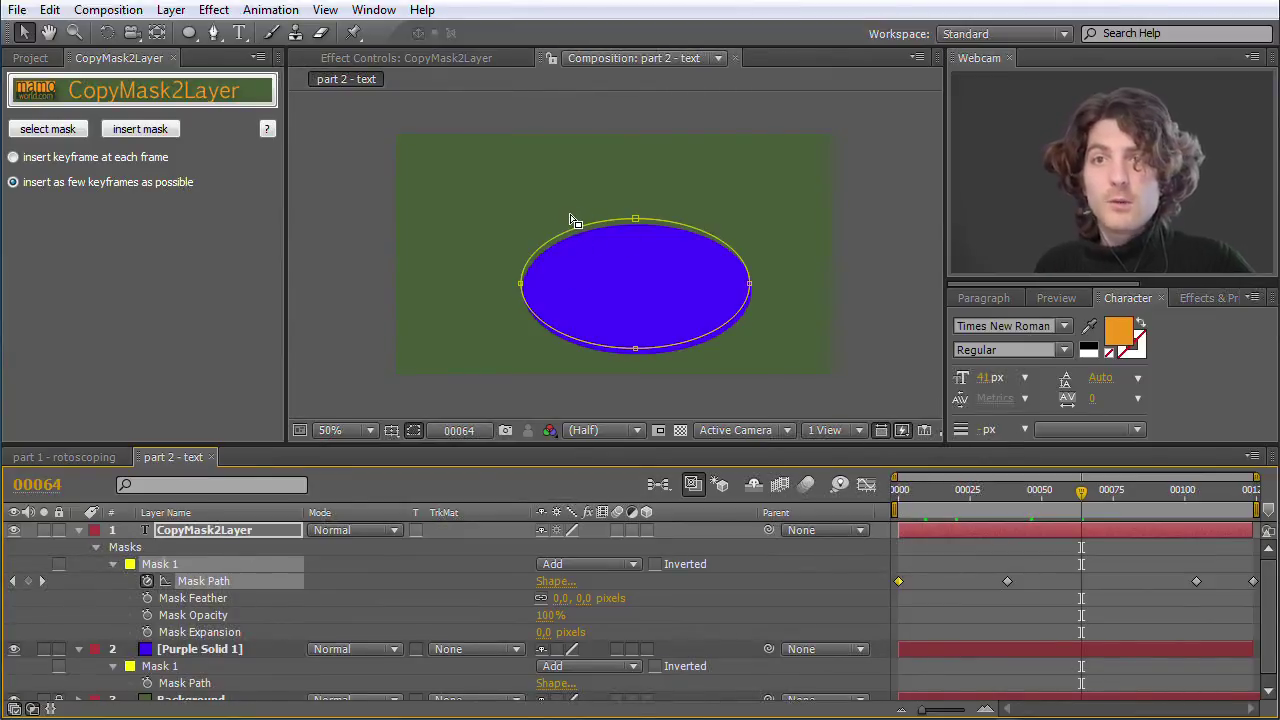
{"action": "left_click_drag", "start_coordinate": [1081, 491], "coordinate": [940, 497]}
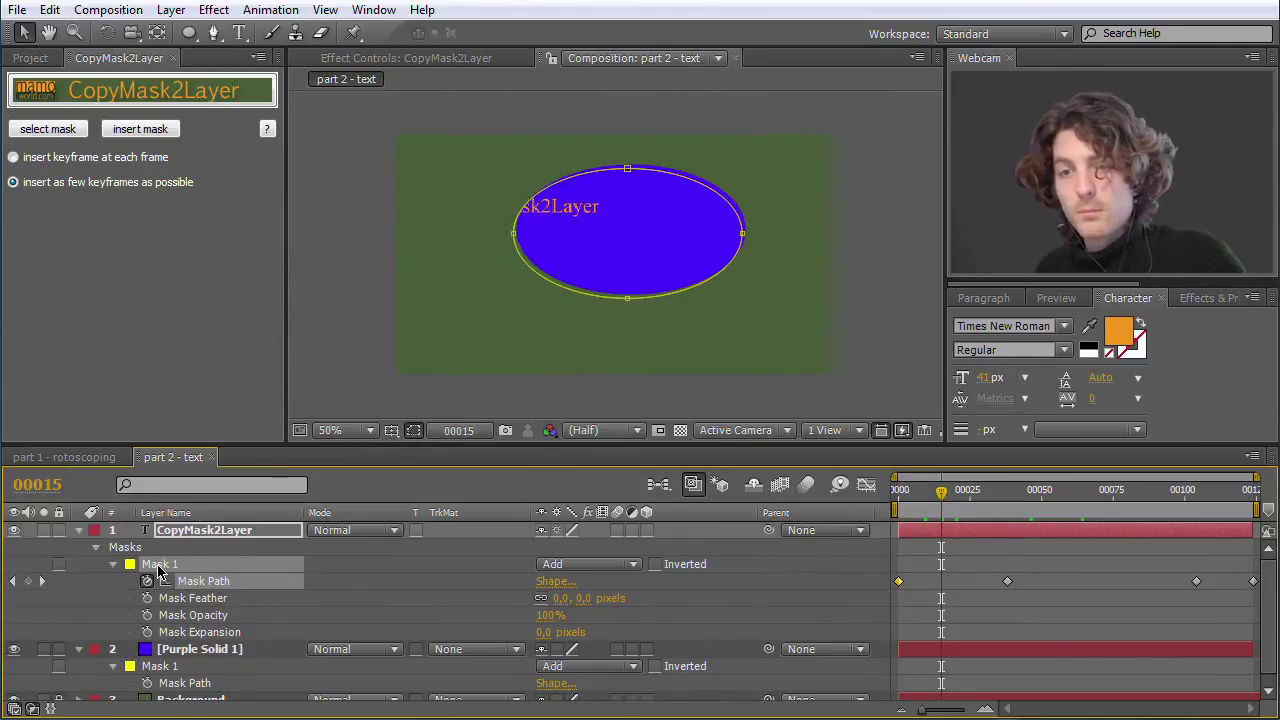
Undo the few-keyframe copy and re-insert the ellipse mask onto the text with a keyframe per frame
{"action": "key", "text": "ctrl+z"}
{"action": "key", "text": "ctrl+z"}
{"action": "key", "text": "ctrl+z"}
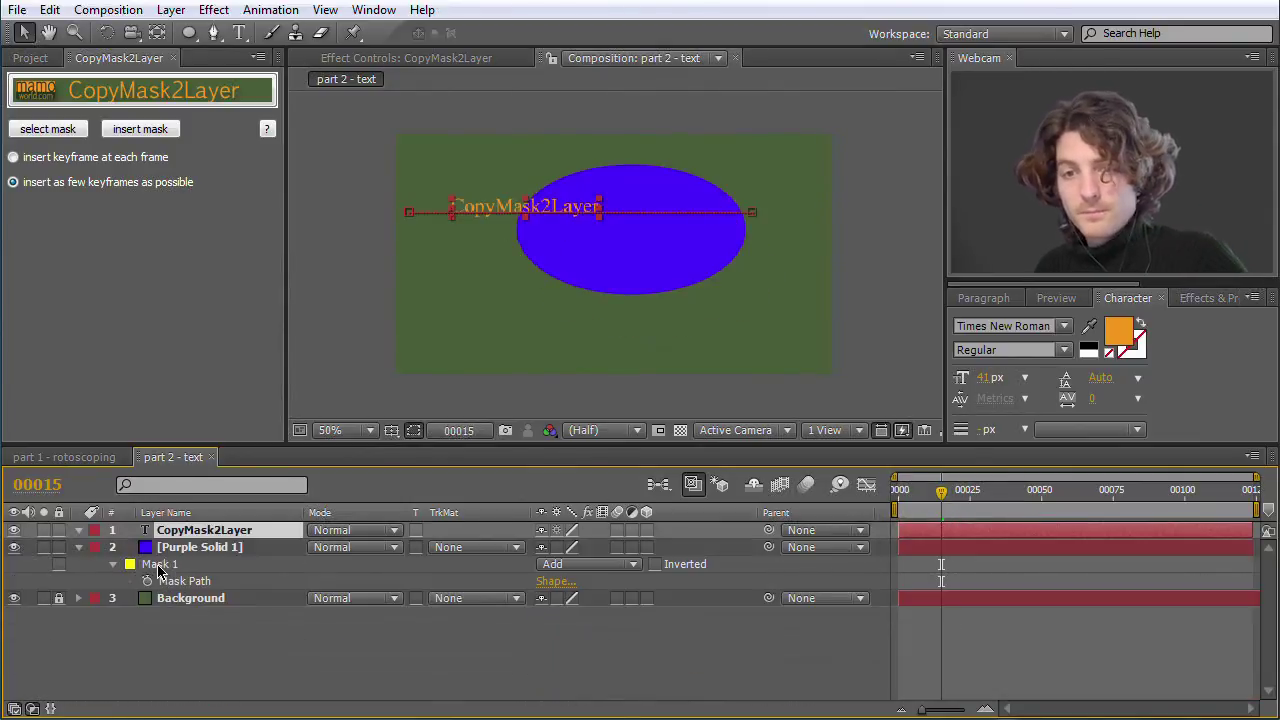
{"action": "left_click", "coordinate": [165, 566]}
{"action": "left_click", "coordinate": [48, 129]}
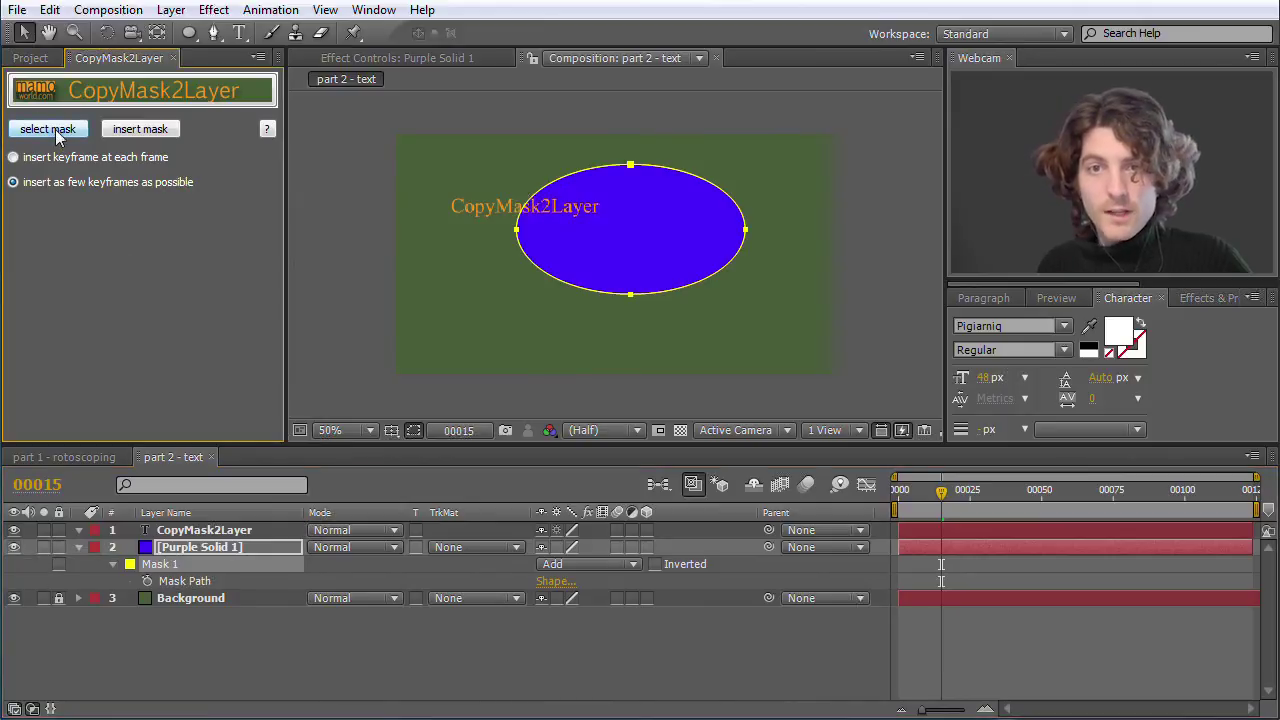
{"action": "left_click", "coordinate": [13, 158]}
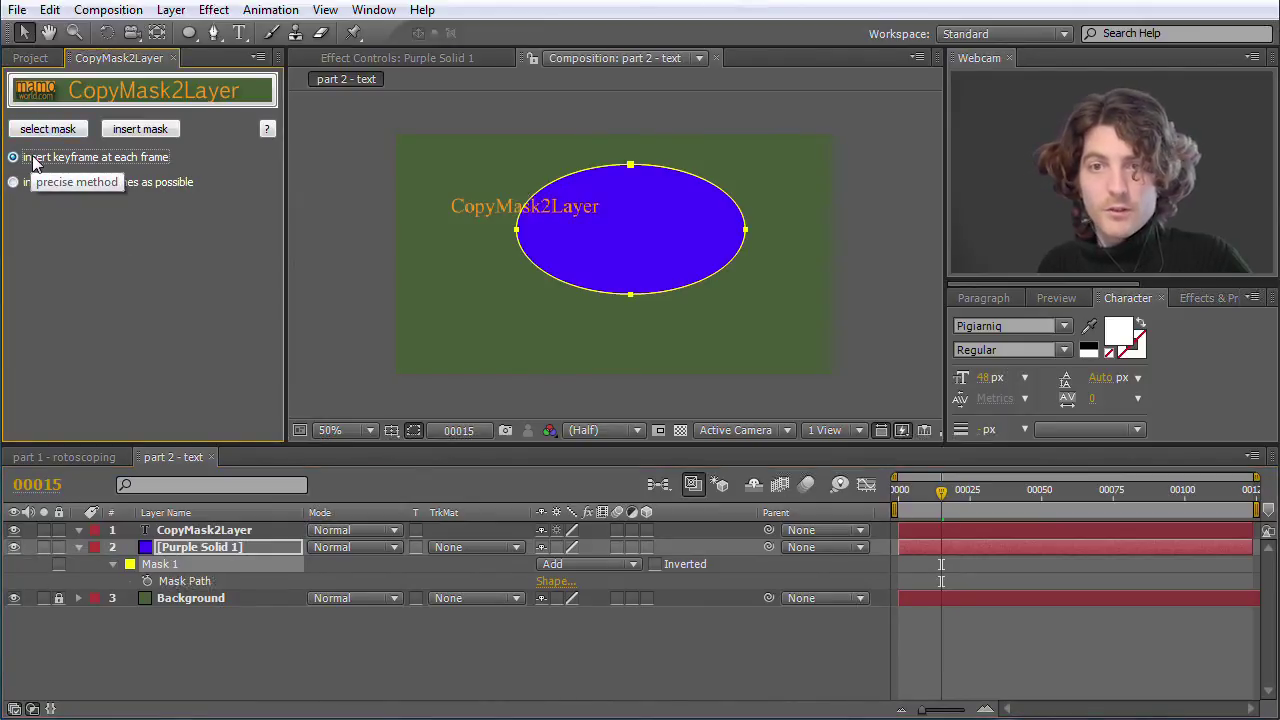
{"action": "left_click", "coordinate": [200, 530]}
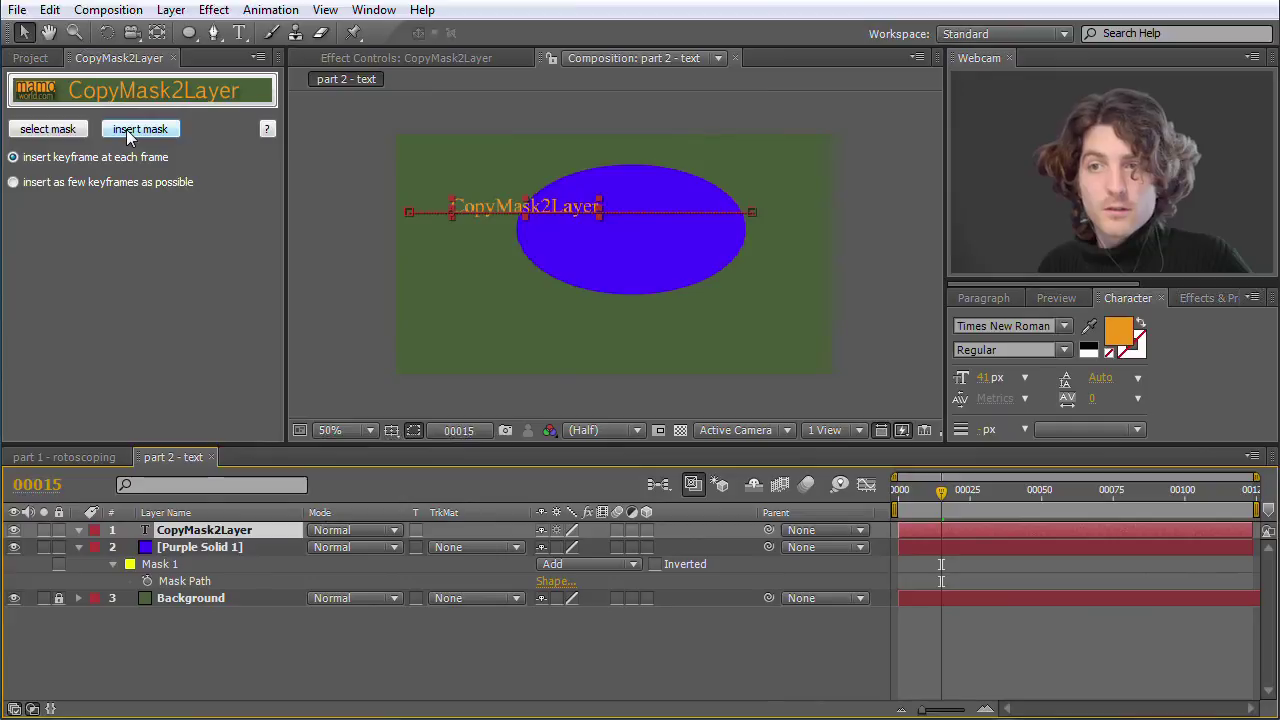
{"action": "left_click", "coordinate": [130, 135]}
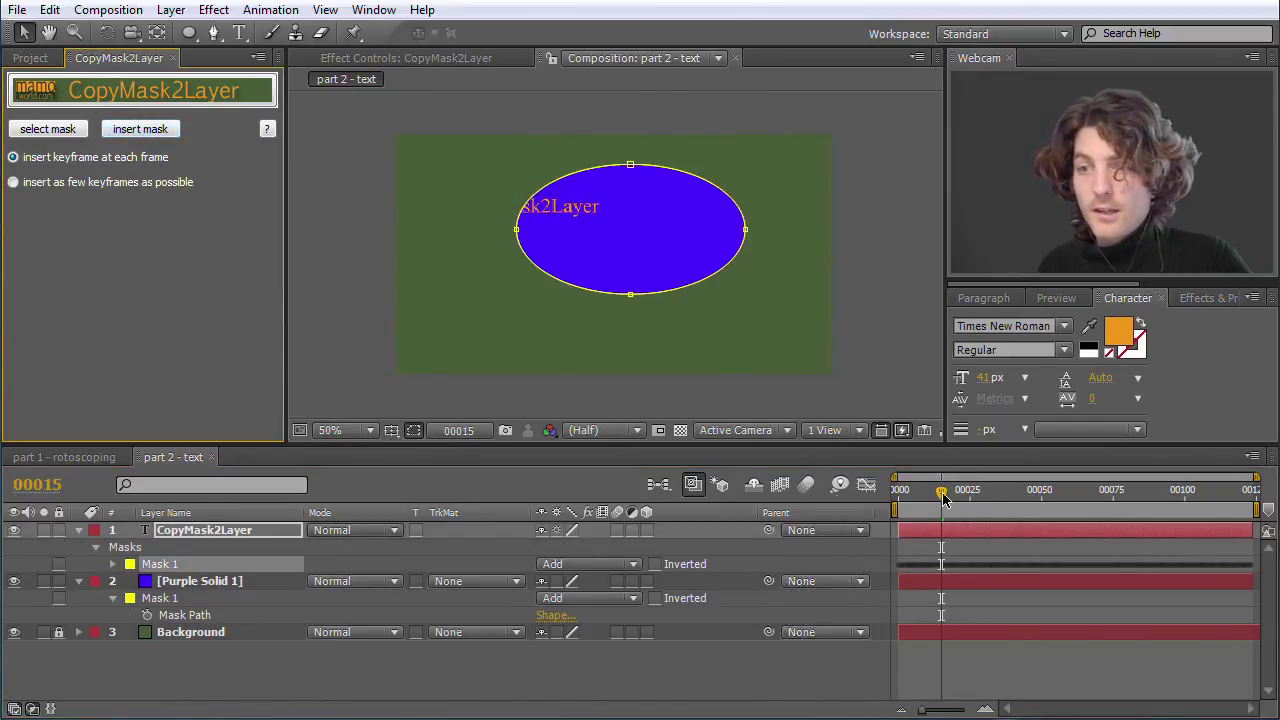
{"action": "left_click", "coordinate": [113, 564]}
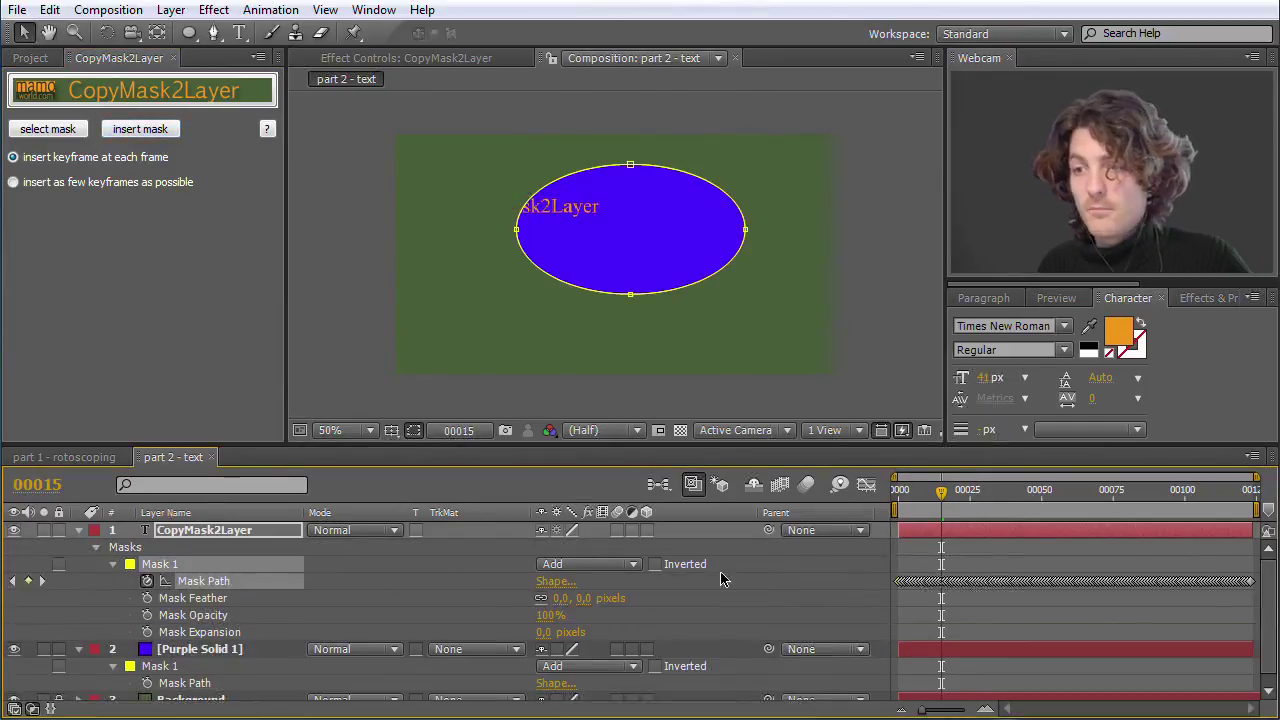
{"action": "left_click_drag", "start_coordinate": [943, 490], "coordinate": [998, 490]}
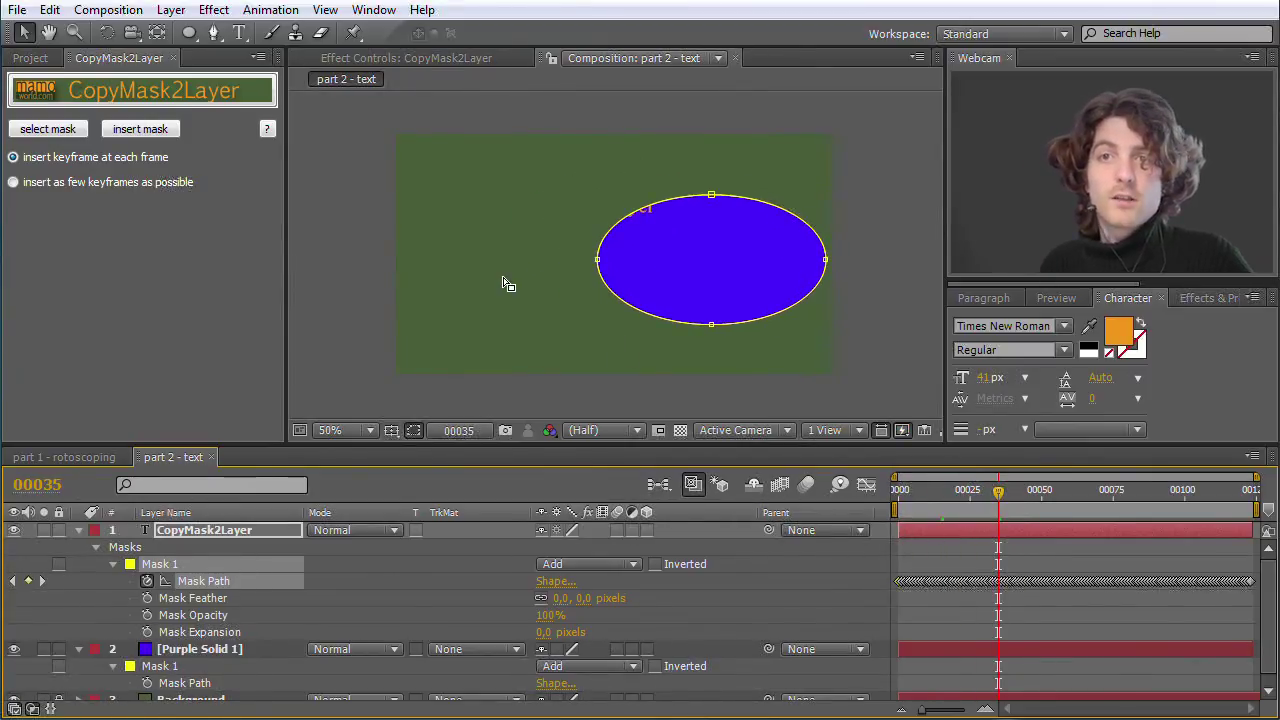